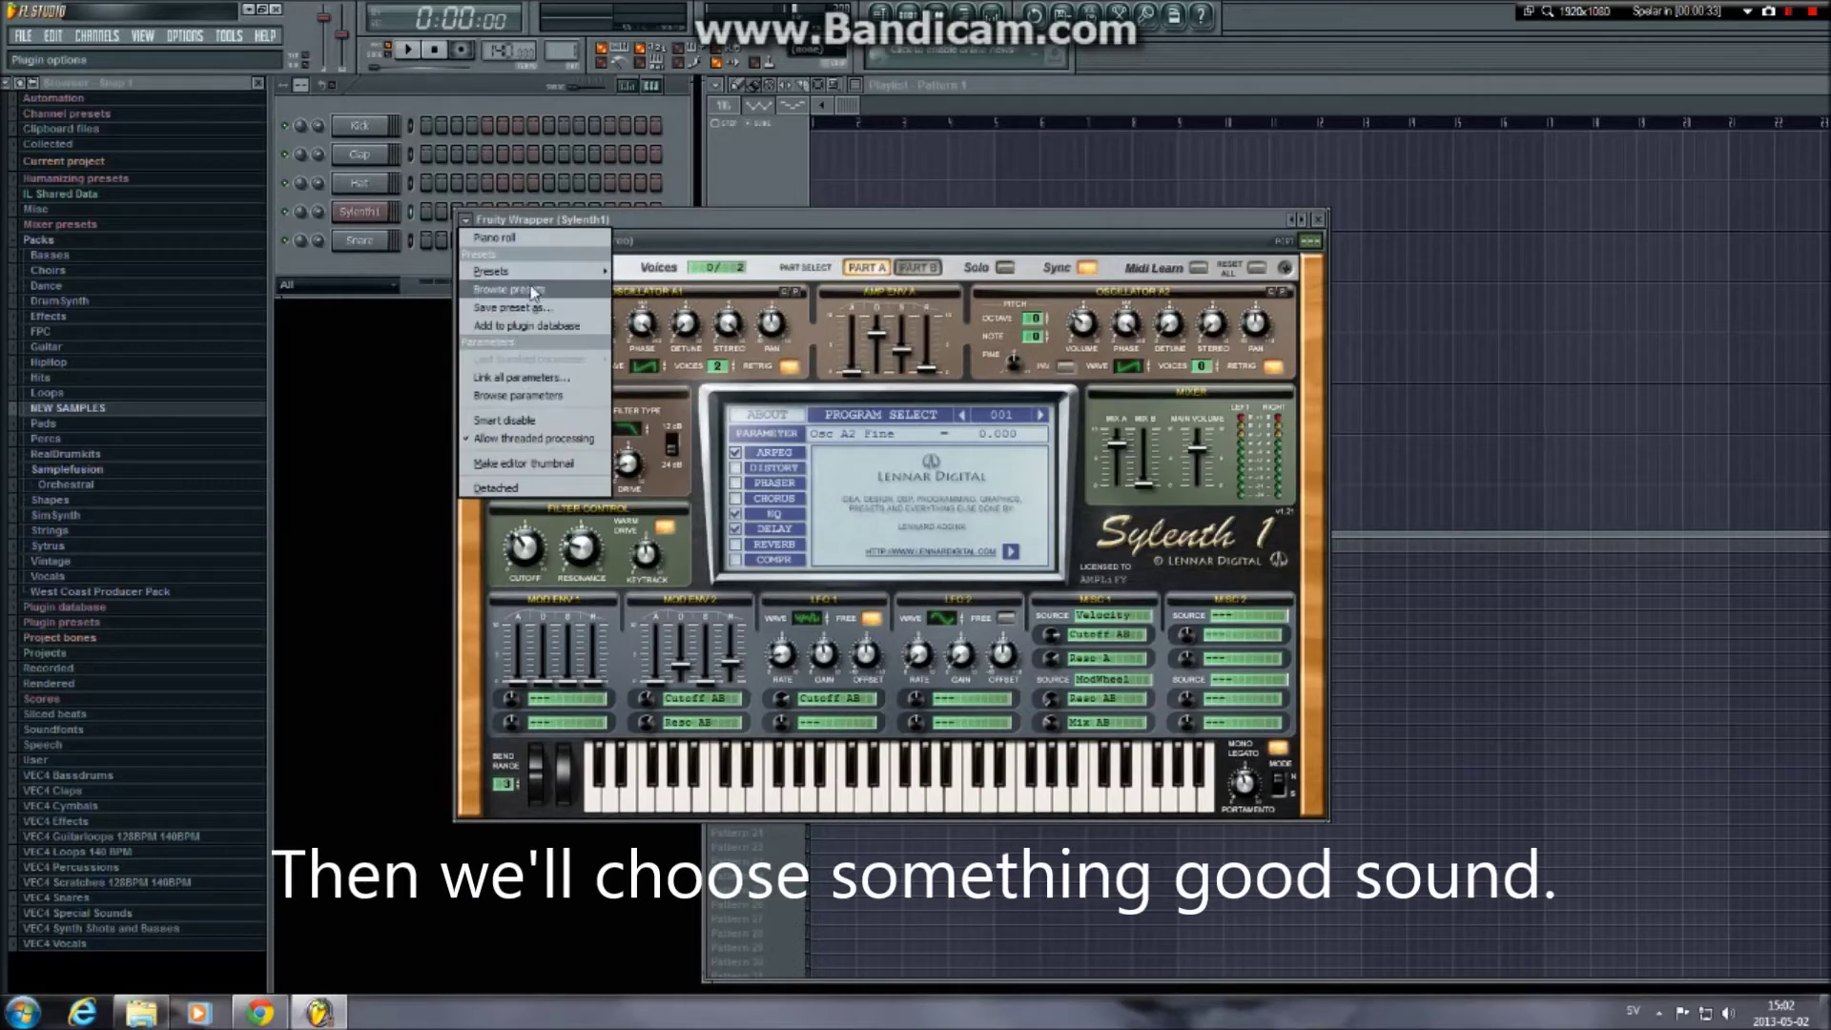
# Load the KEY BigSynth preset in Sylenth1 and audition the following KEY presets up to KEY Pizzicato
pyautogui.moveTo(543, 274)
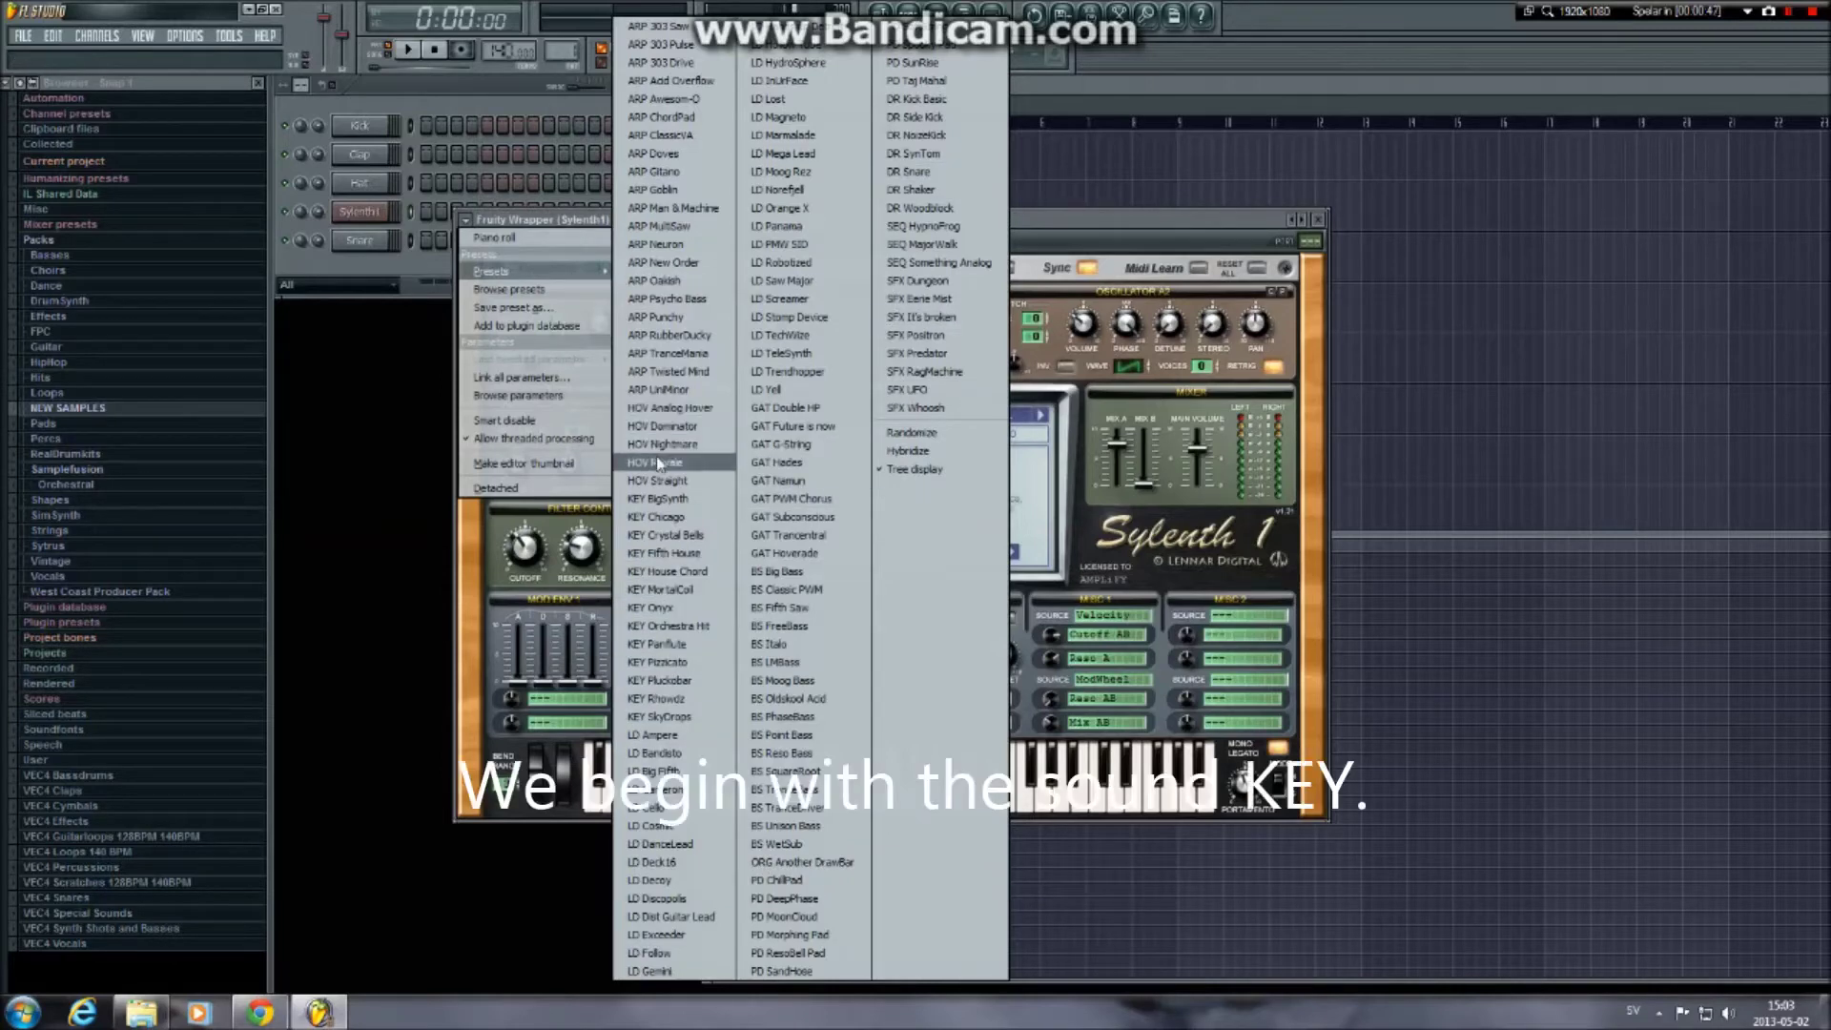
pyautogui.click(673, 497)
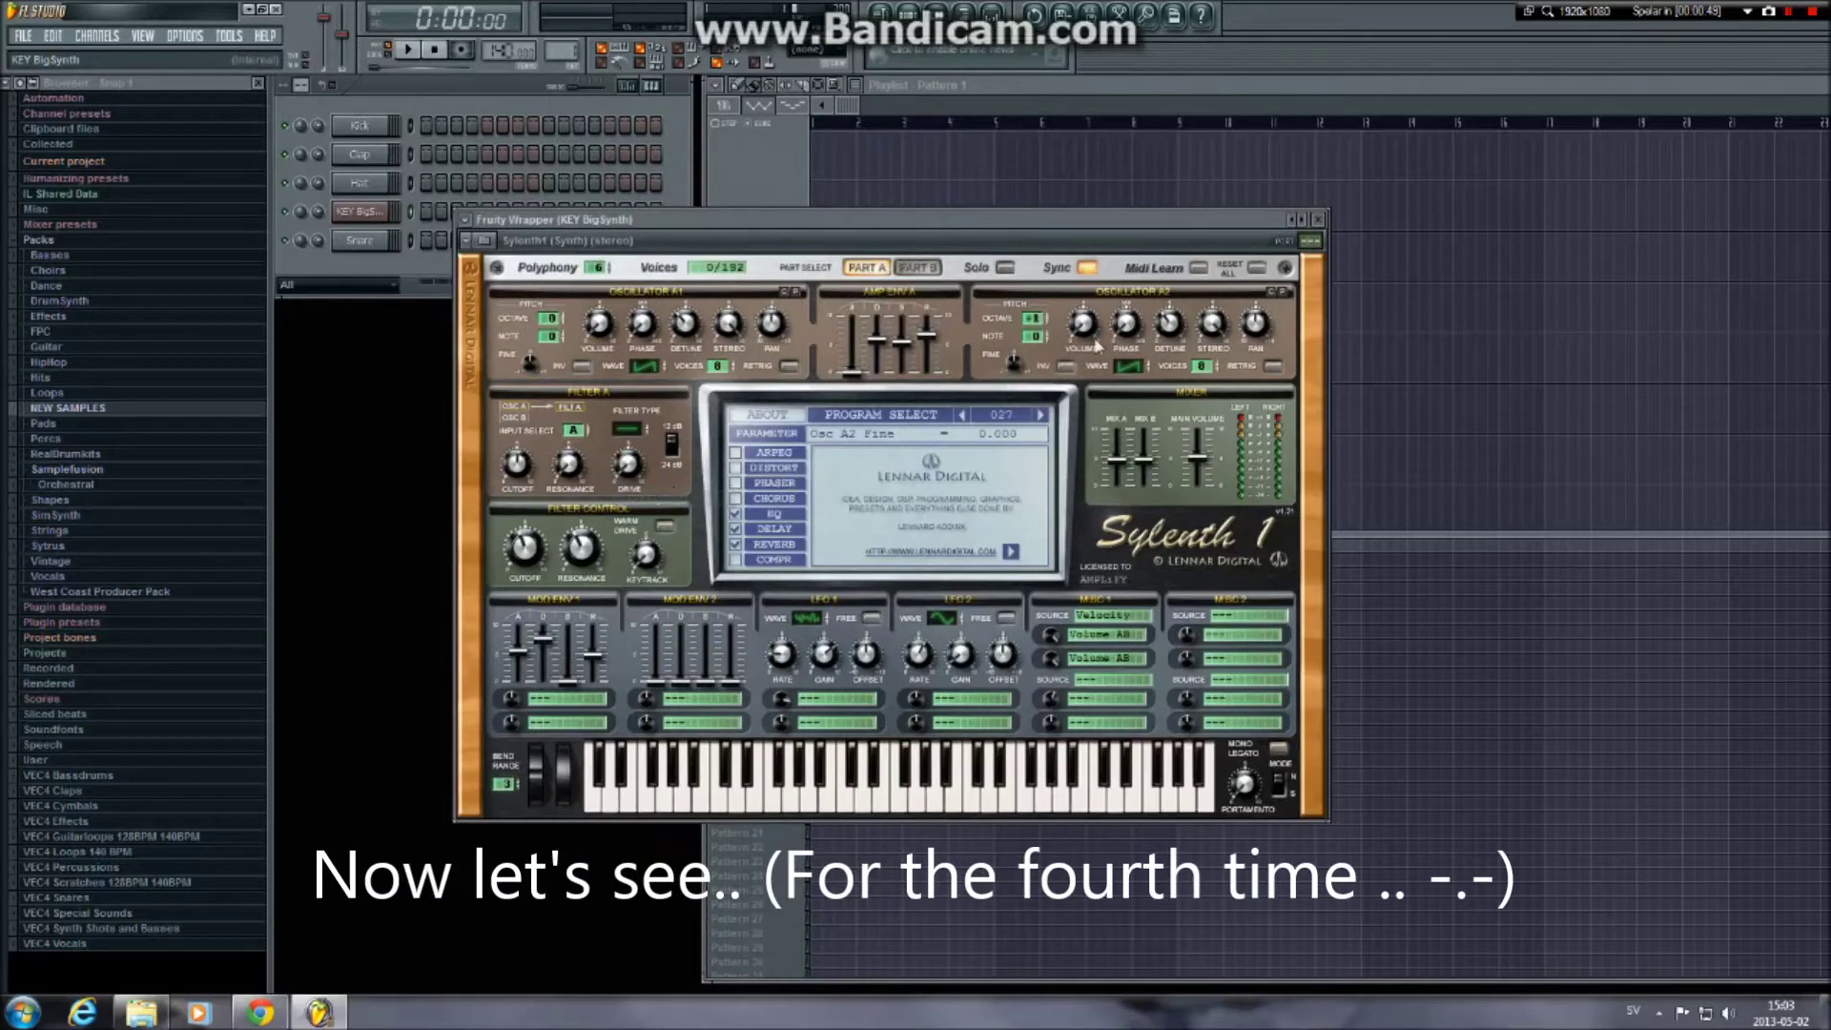
pyautogui.click(1303, 220)
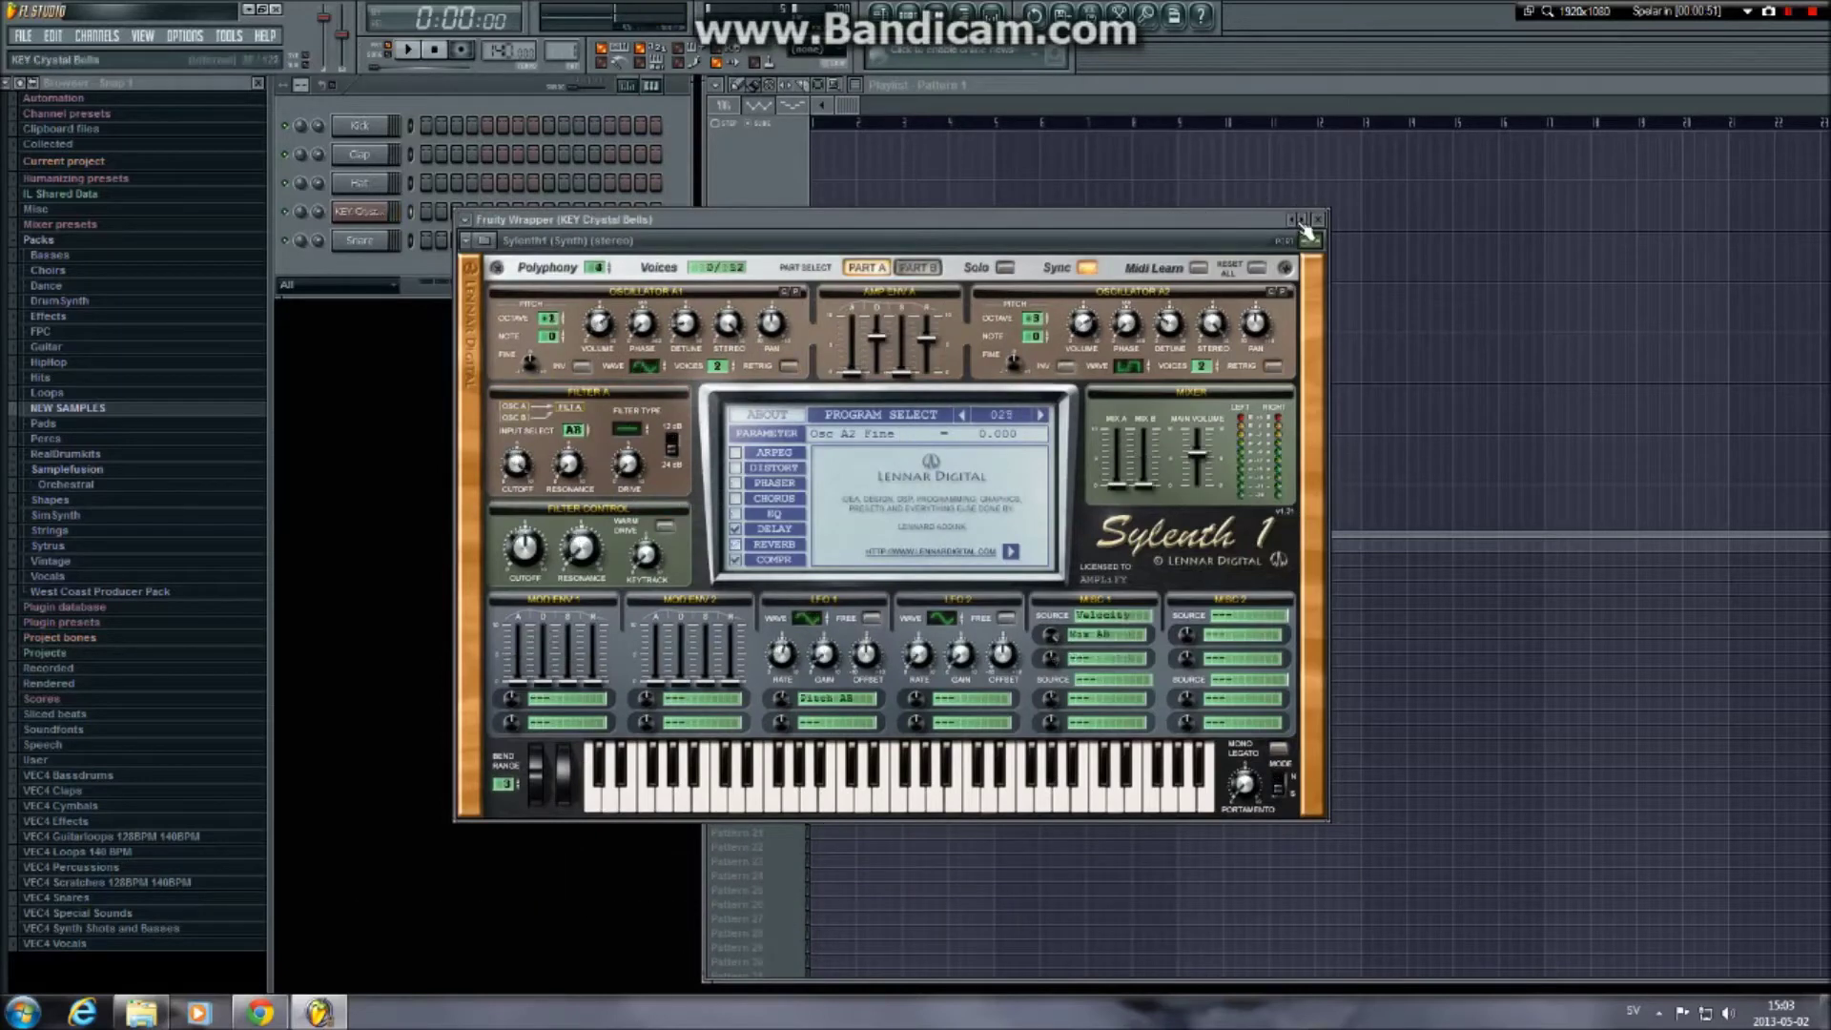
pyautogui.click(1303, 221)
pyautogui.click(1302, 220)
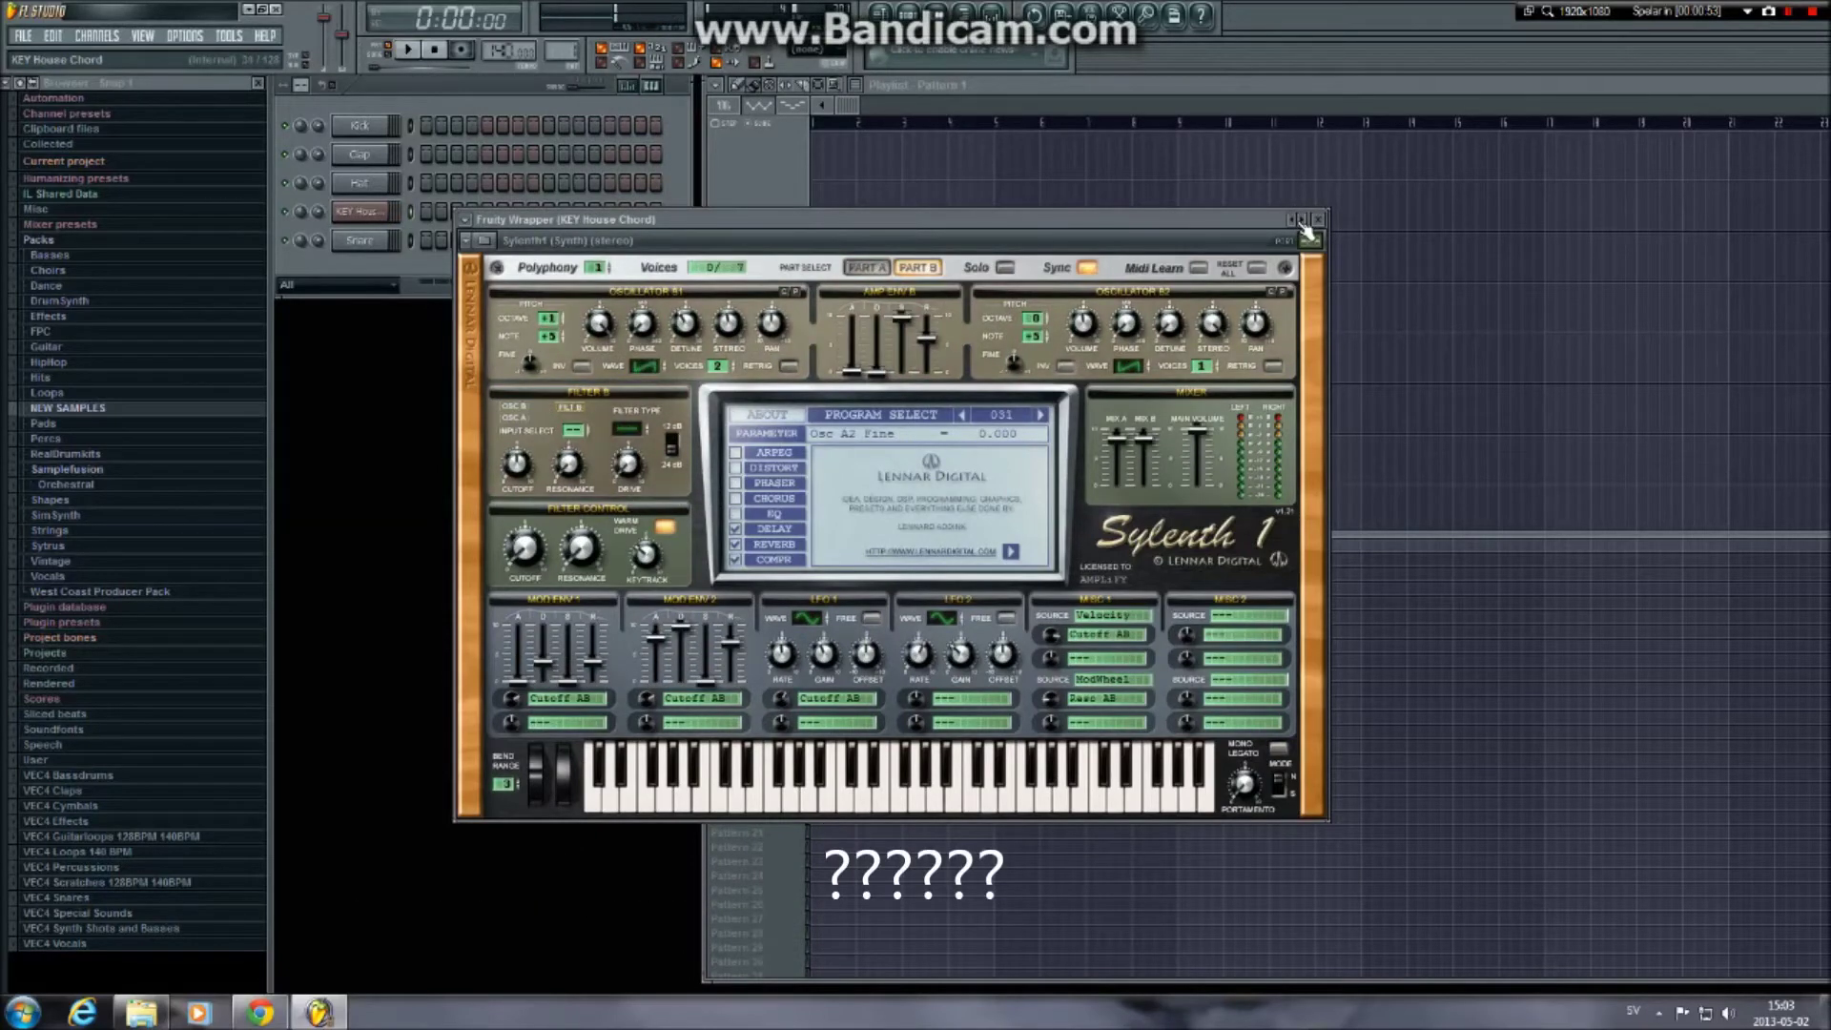
pyautogui.click(1302, 220)
pyautogui.click(1302, 220)
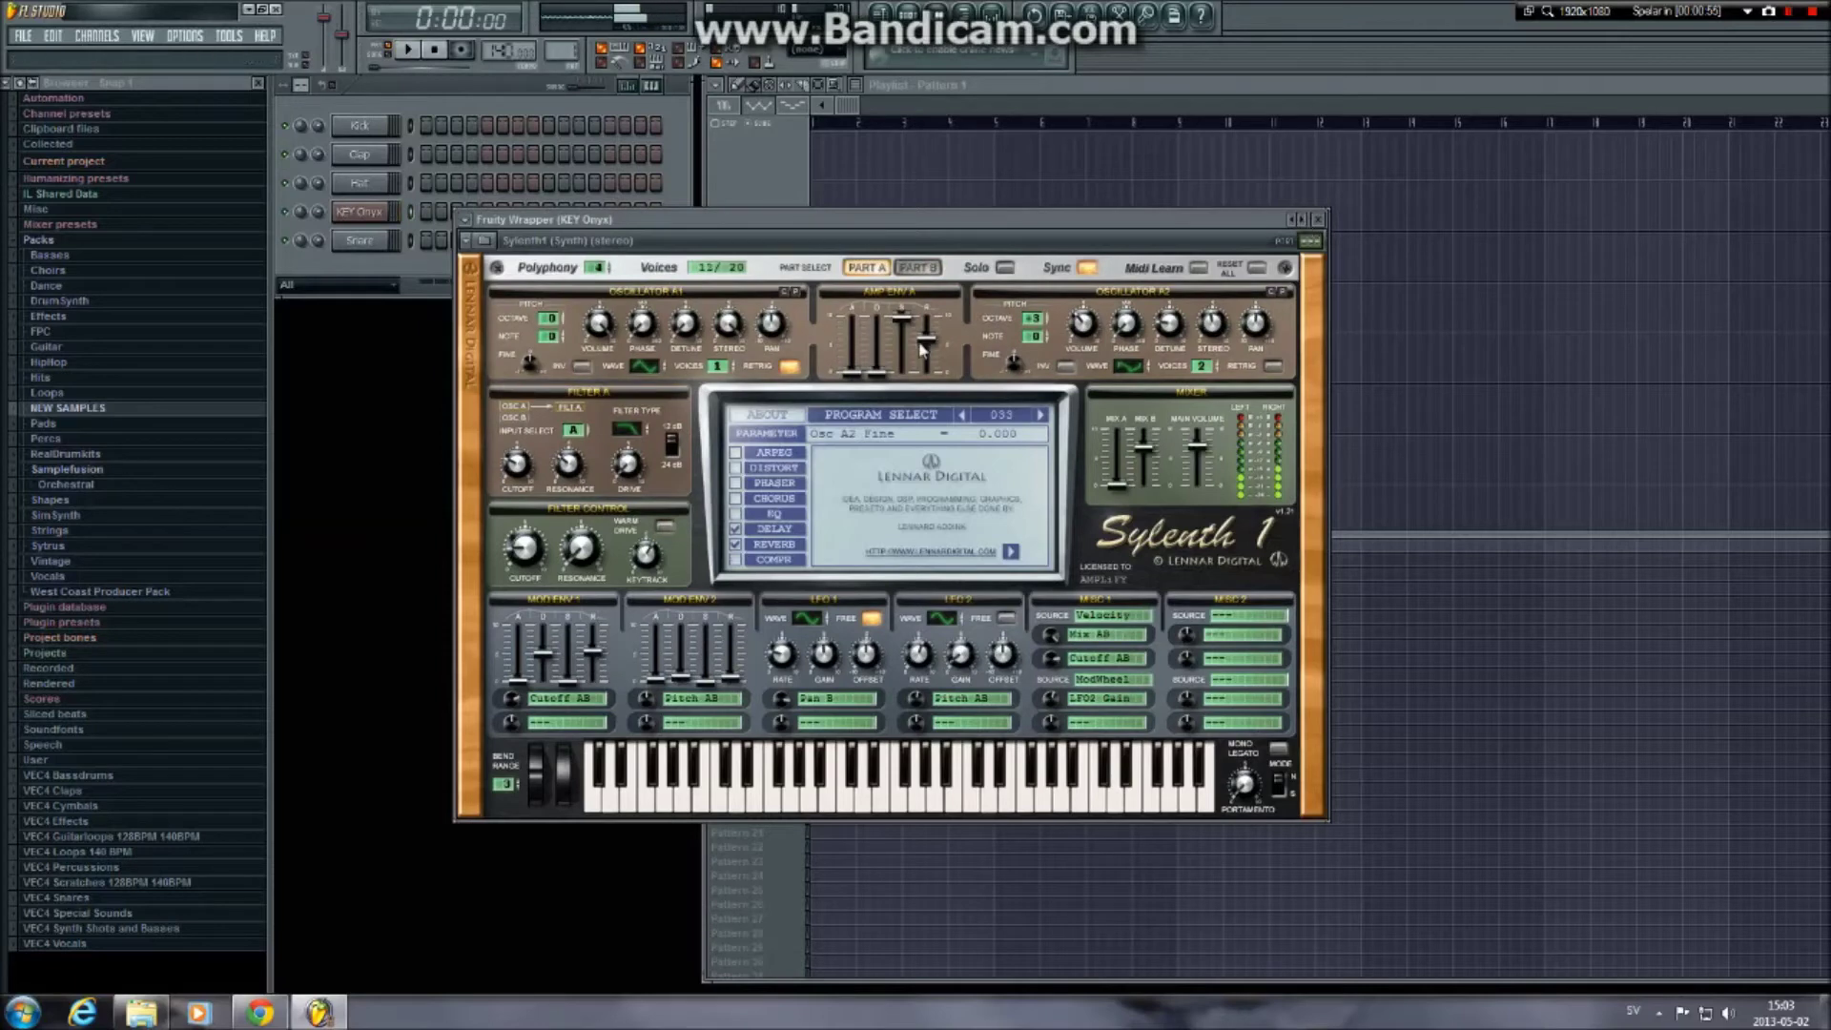
pyautogui.click(1302, 221)
pyautogui.click(1303, 220)
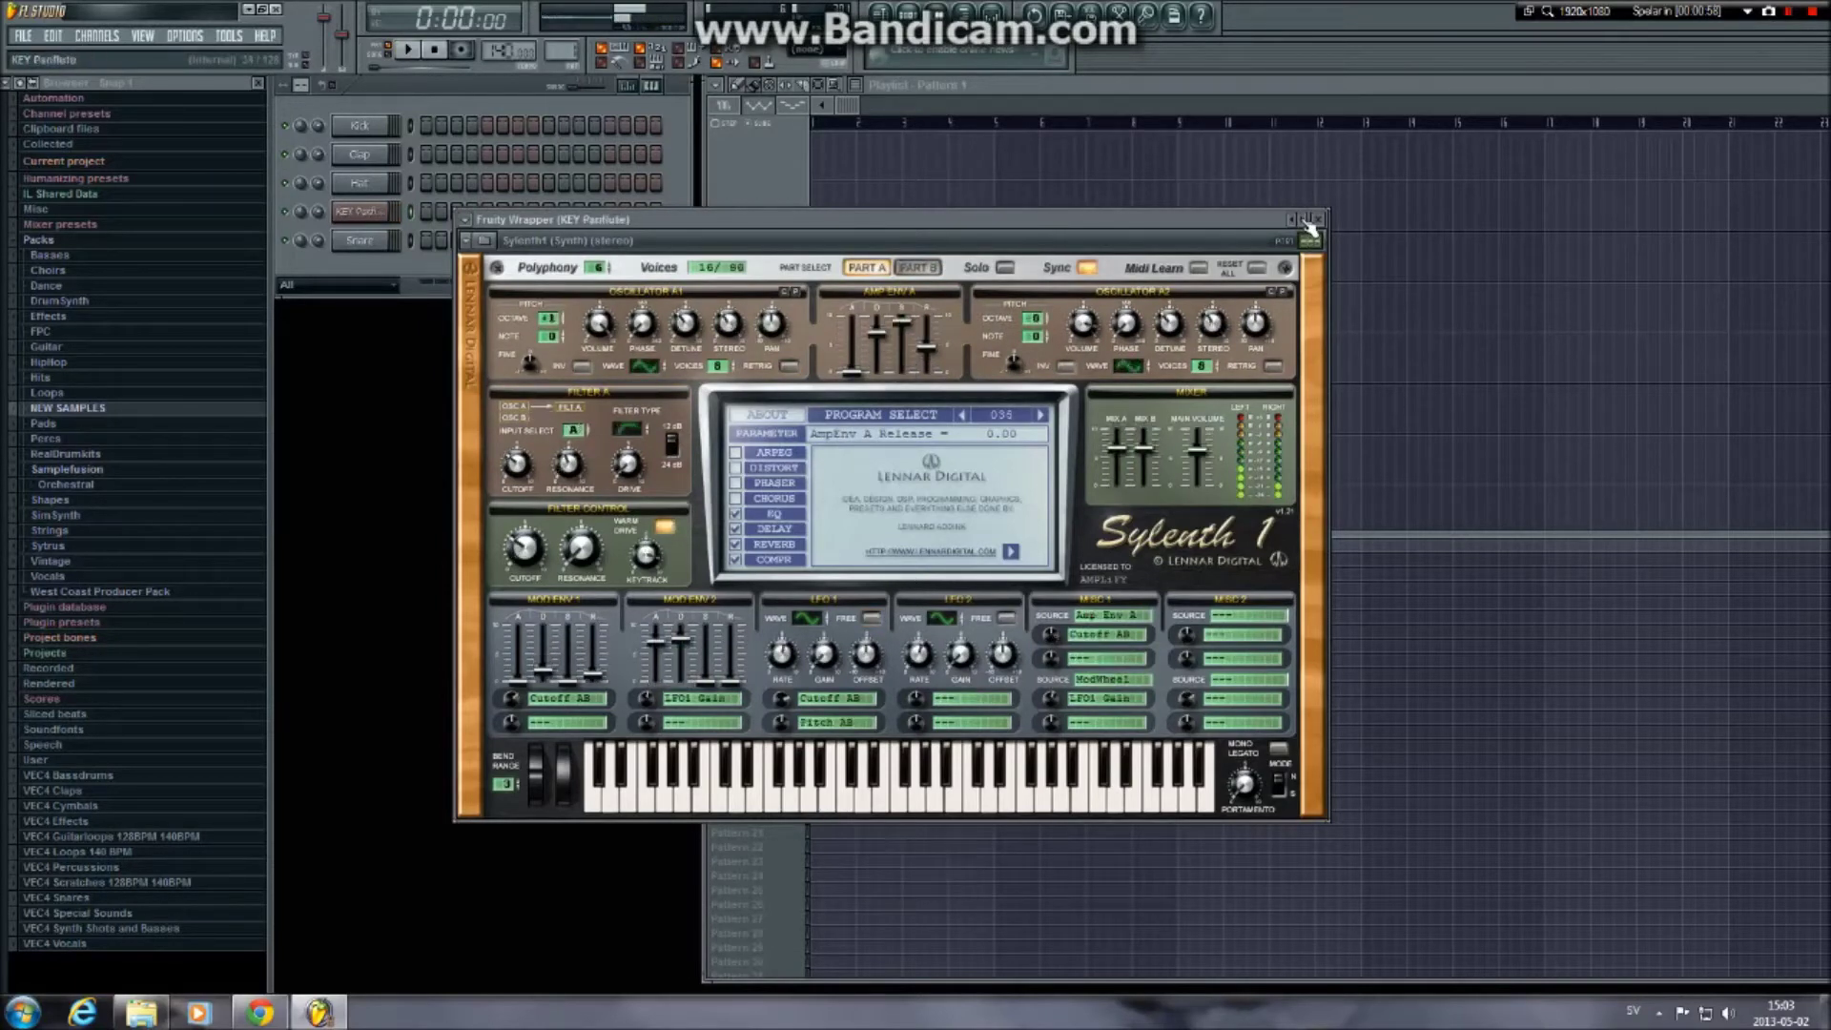
pyautogui.click(1295, 221)
pyautogui.click(1295, 221)
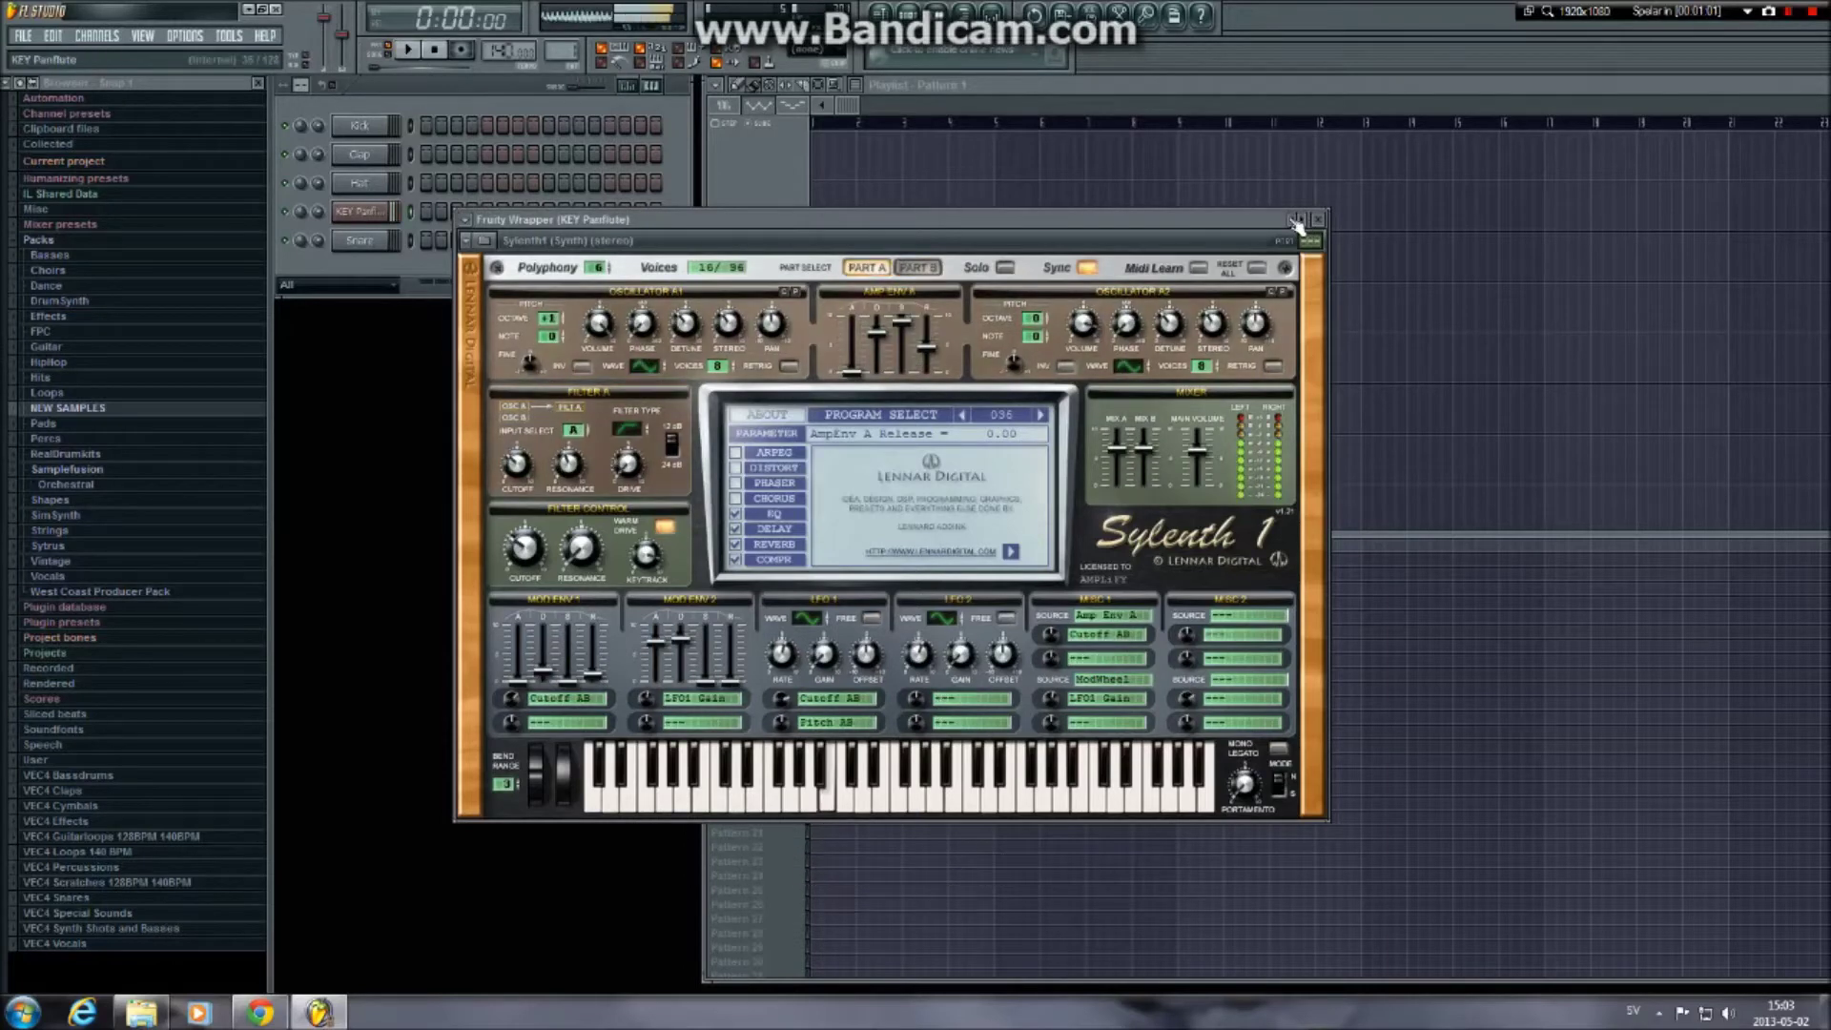
pyautogui.click(1302, 221)
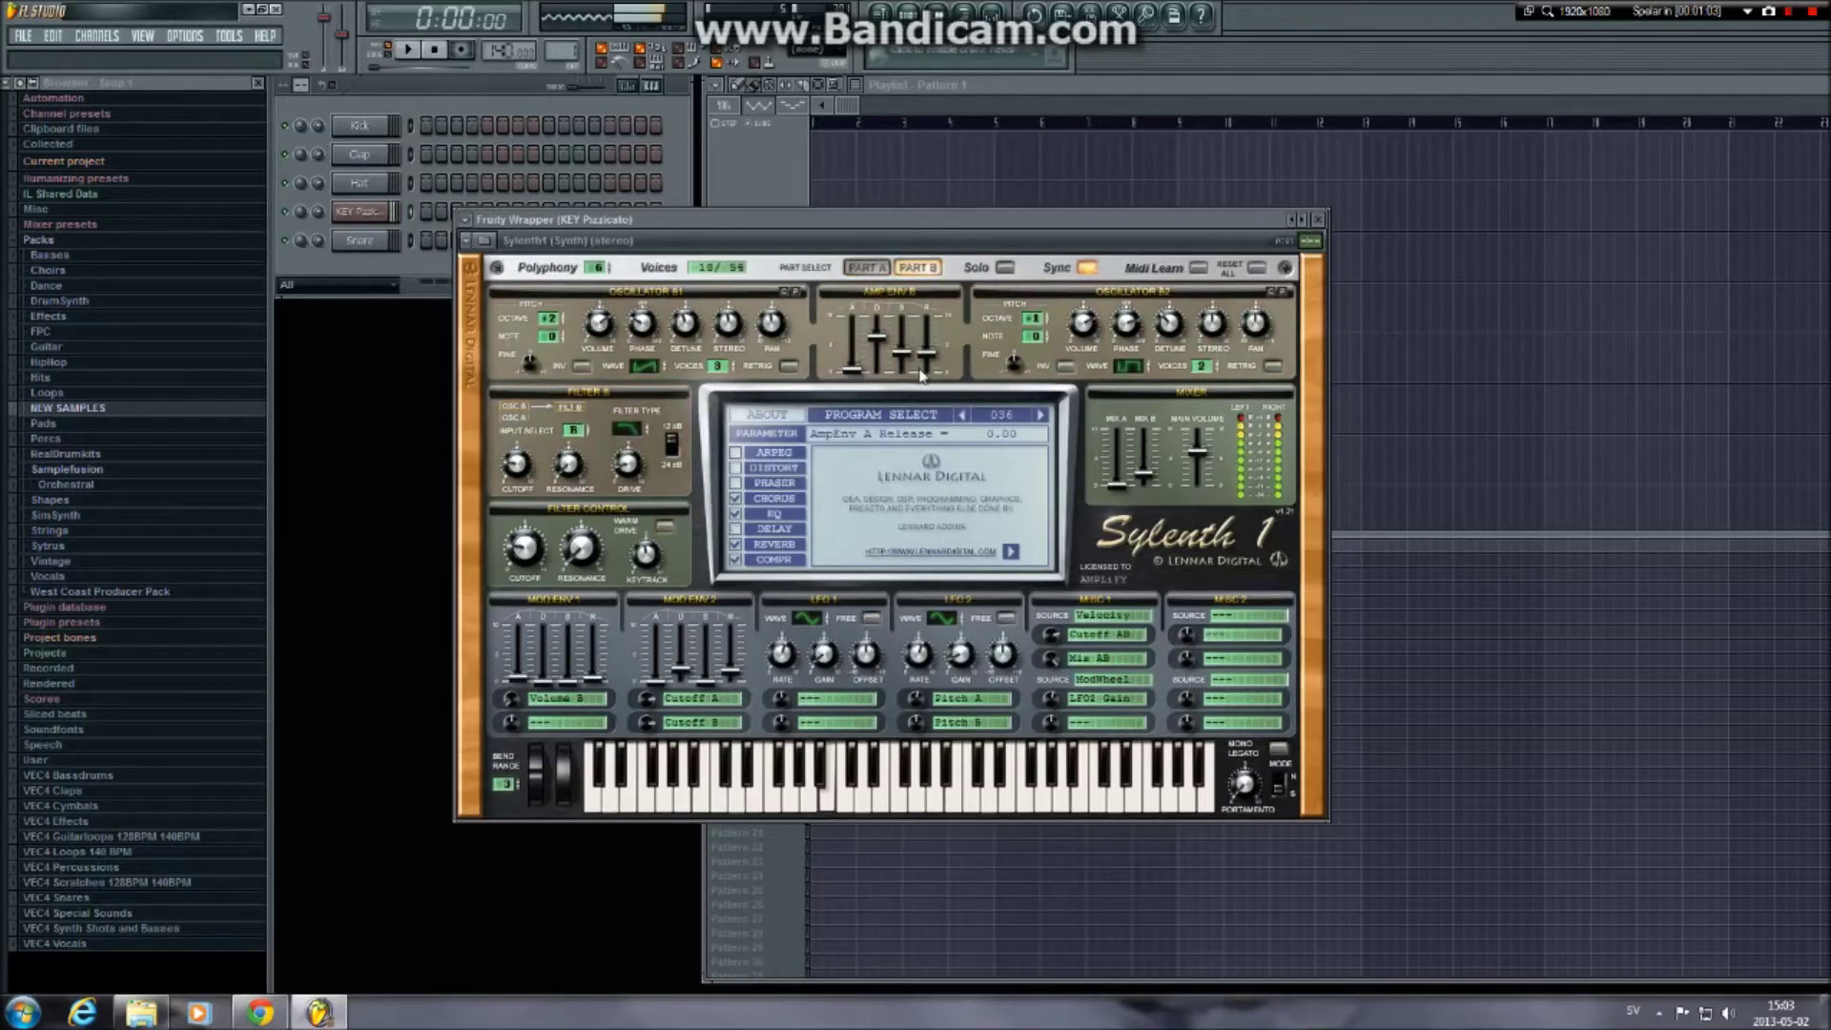
# Toggle the delay effect on and off, turn on the reverb effect, and close the synth window
pyautogui.click(735, 531)
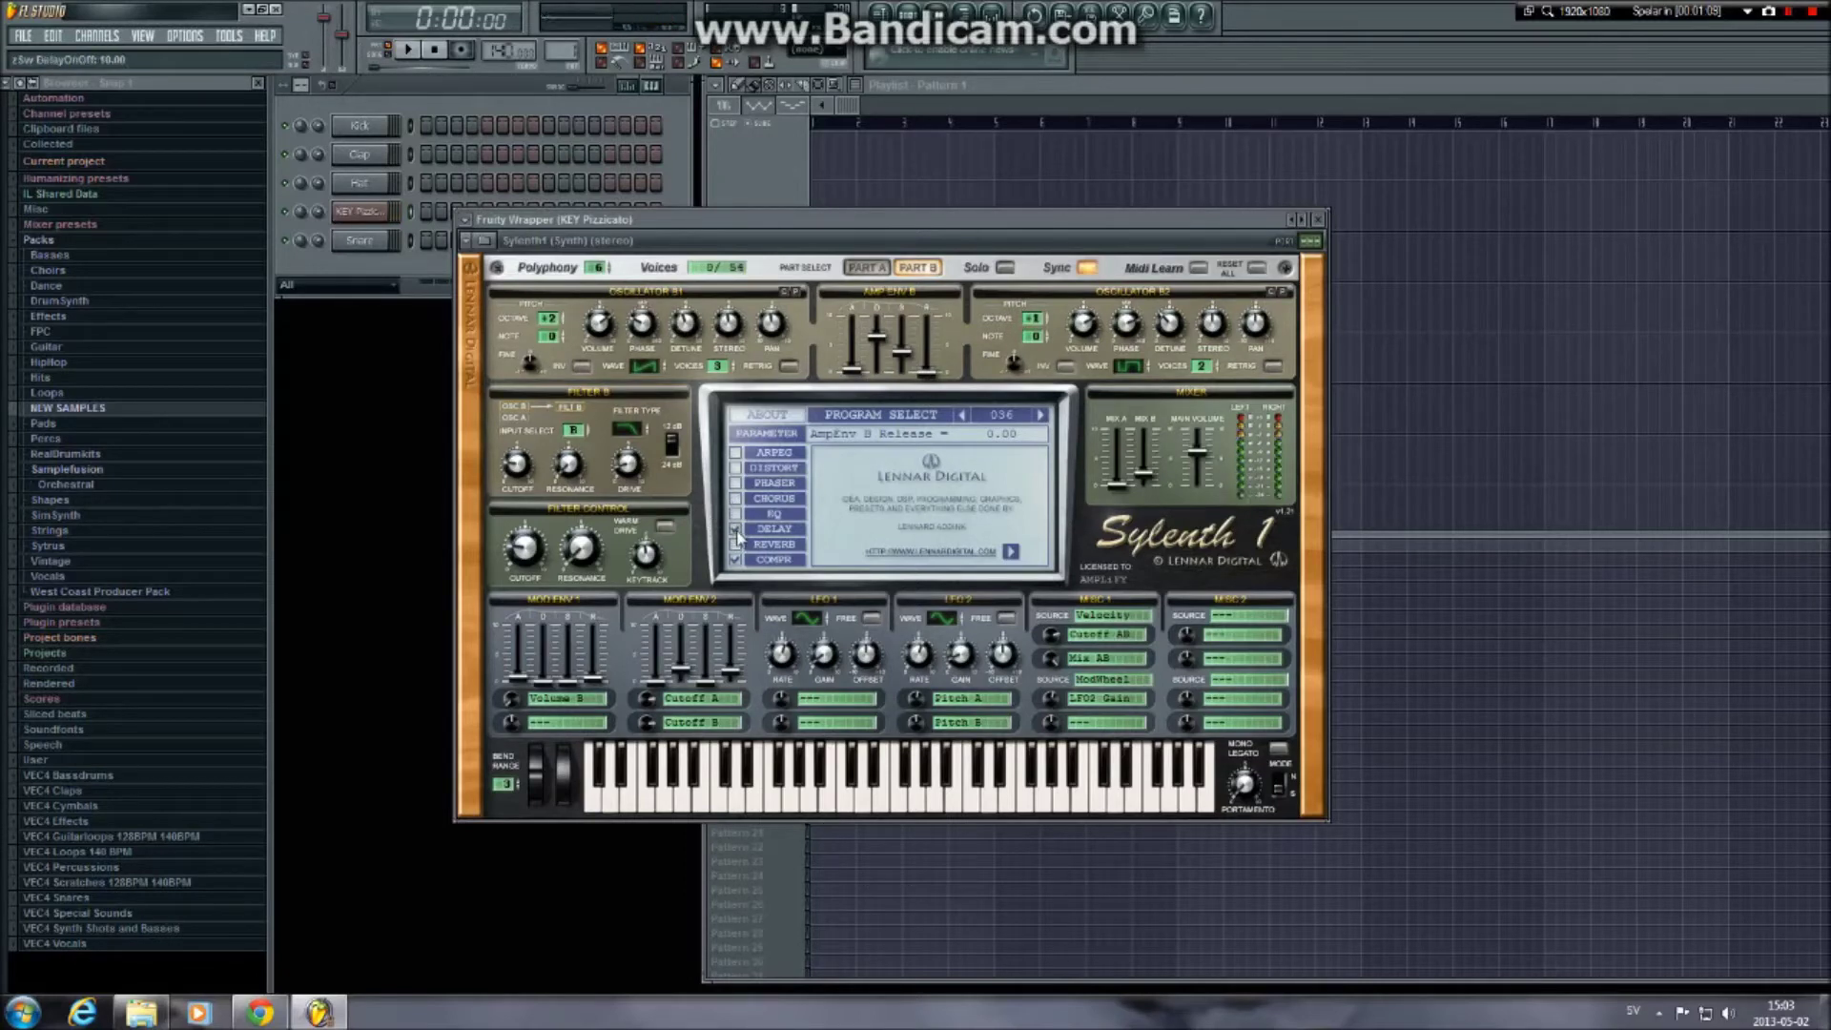
pyautogui.click(736, 530)
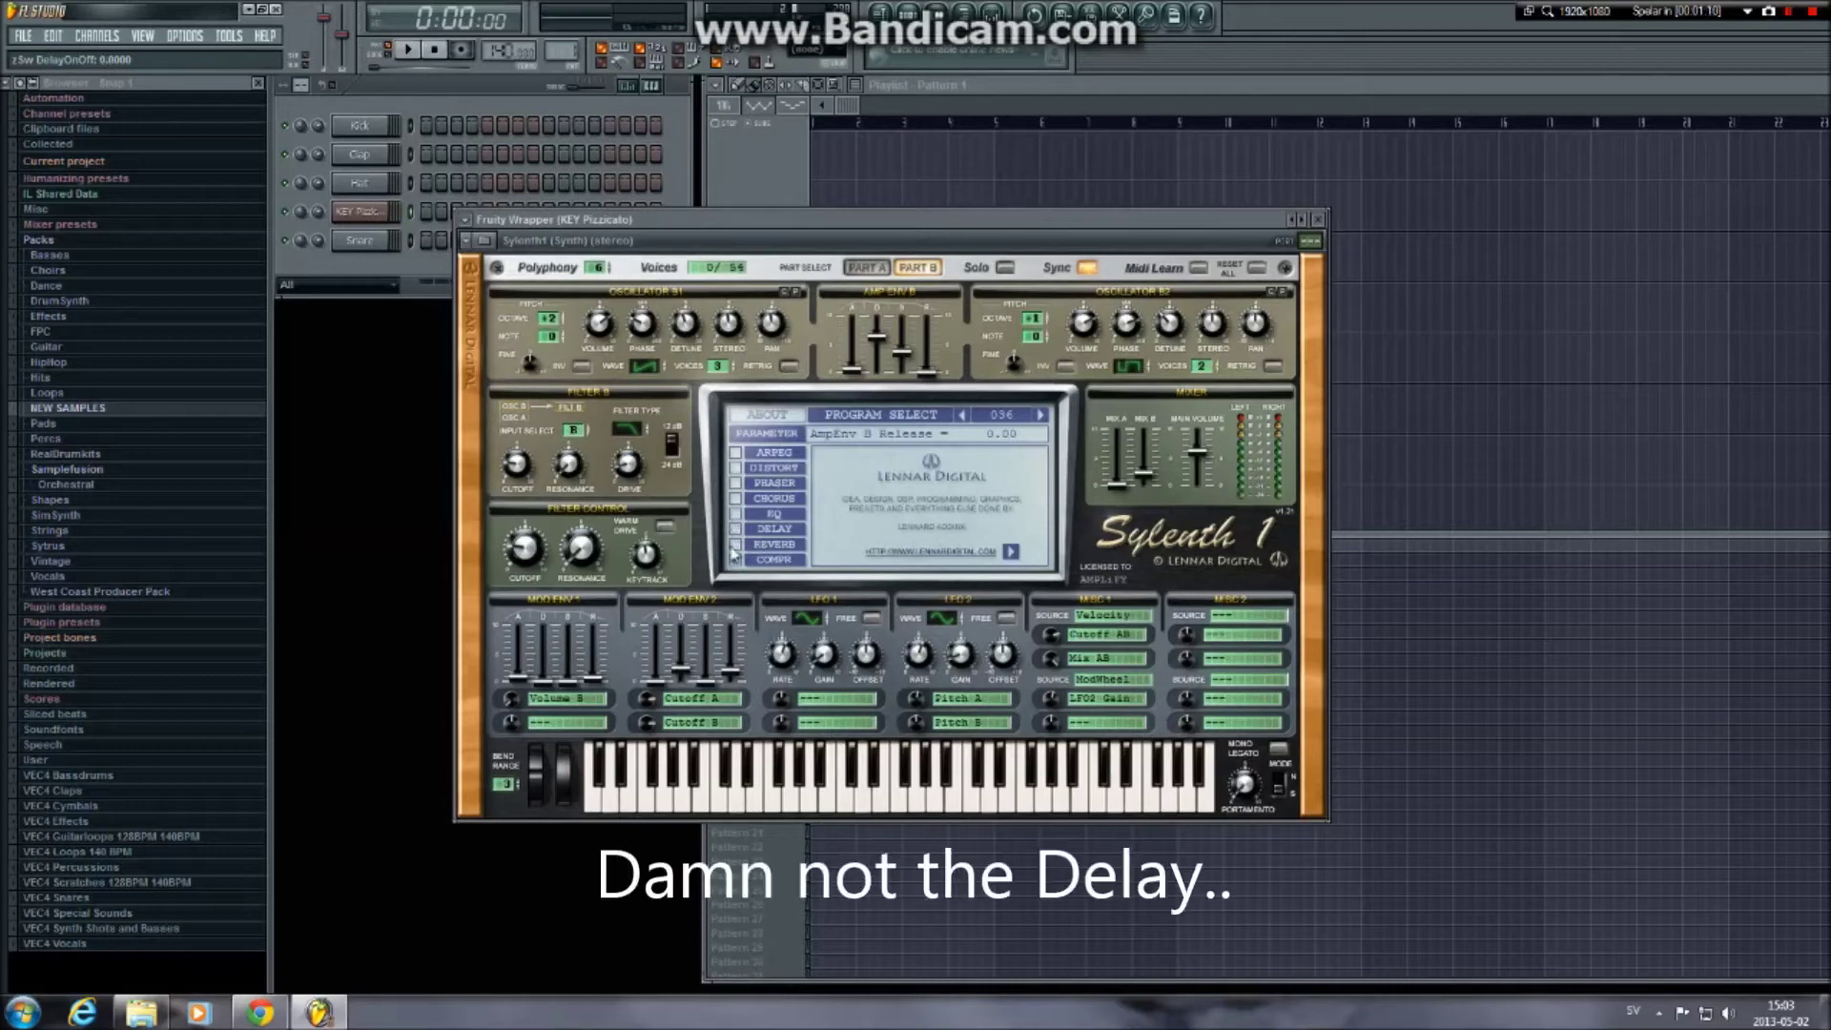
pyautogui.click(735, 546)
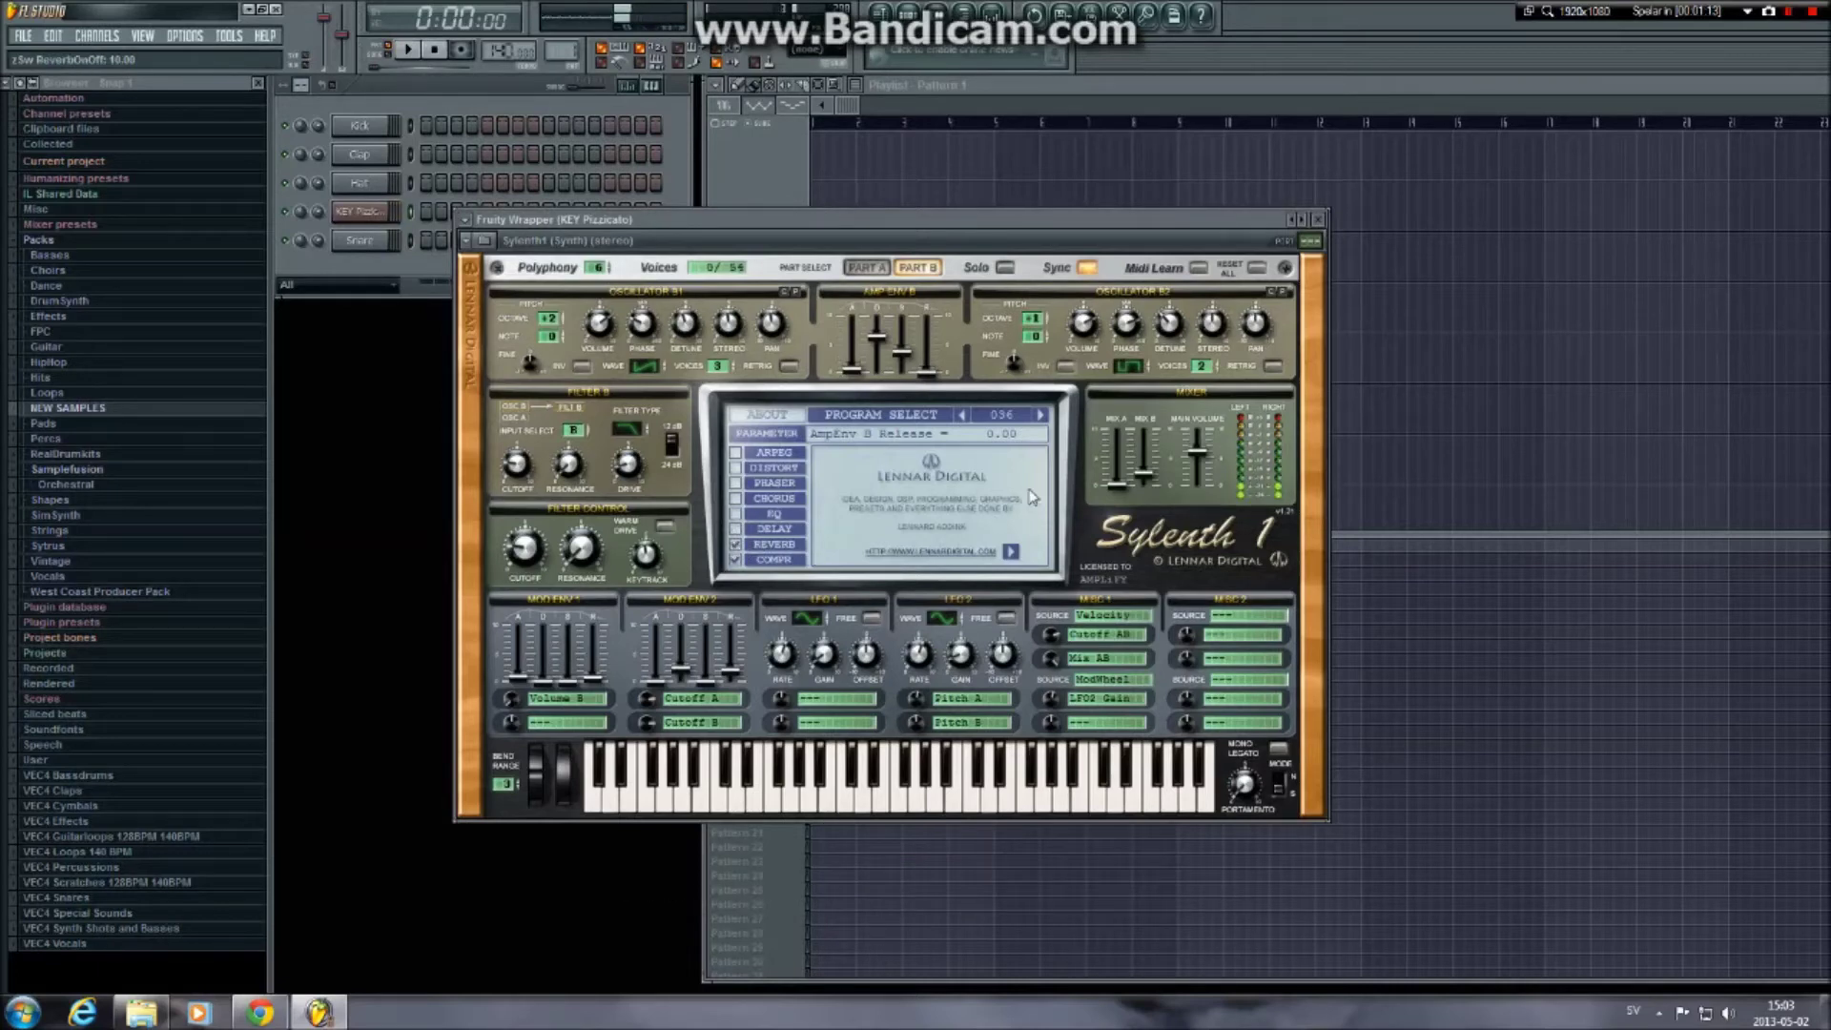
pyautogui.click(1321, 221)
# Open the piano roll for the KEY Pizzicato channel and move its window clear of the channel list
pyautogui.rightClick(376, 212)
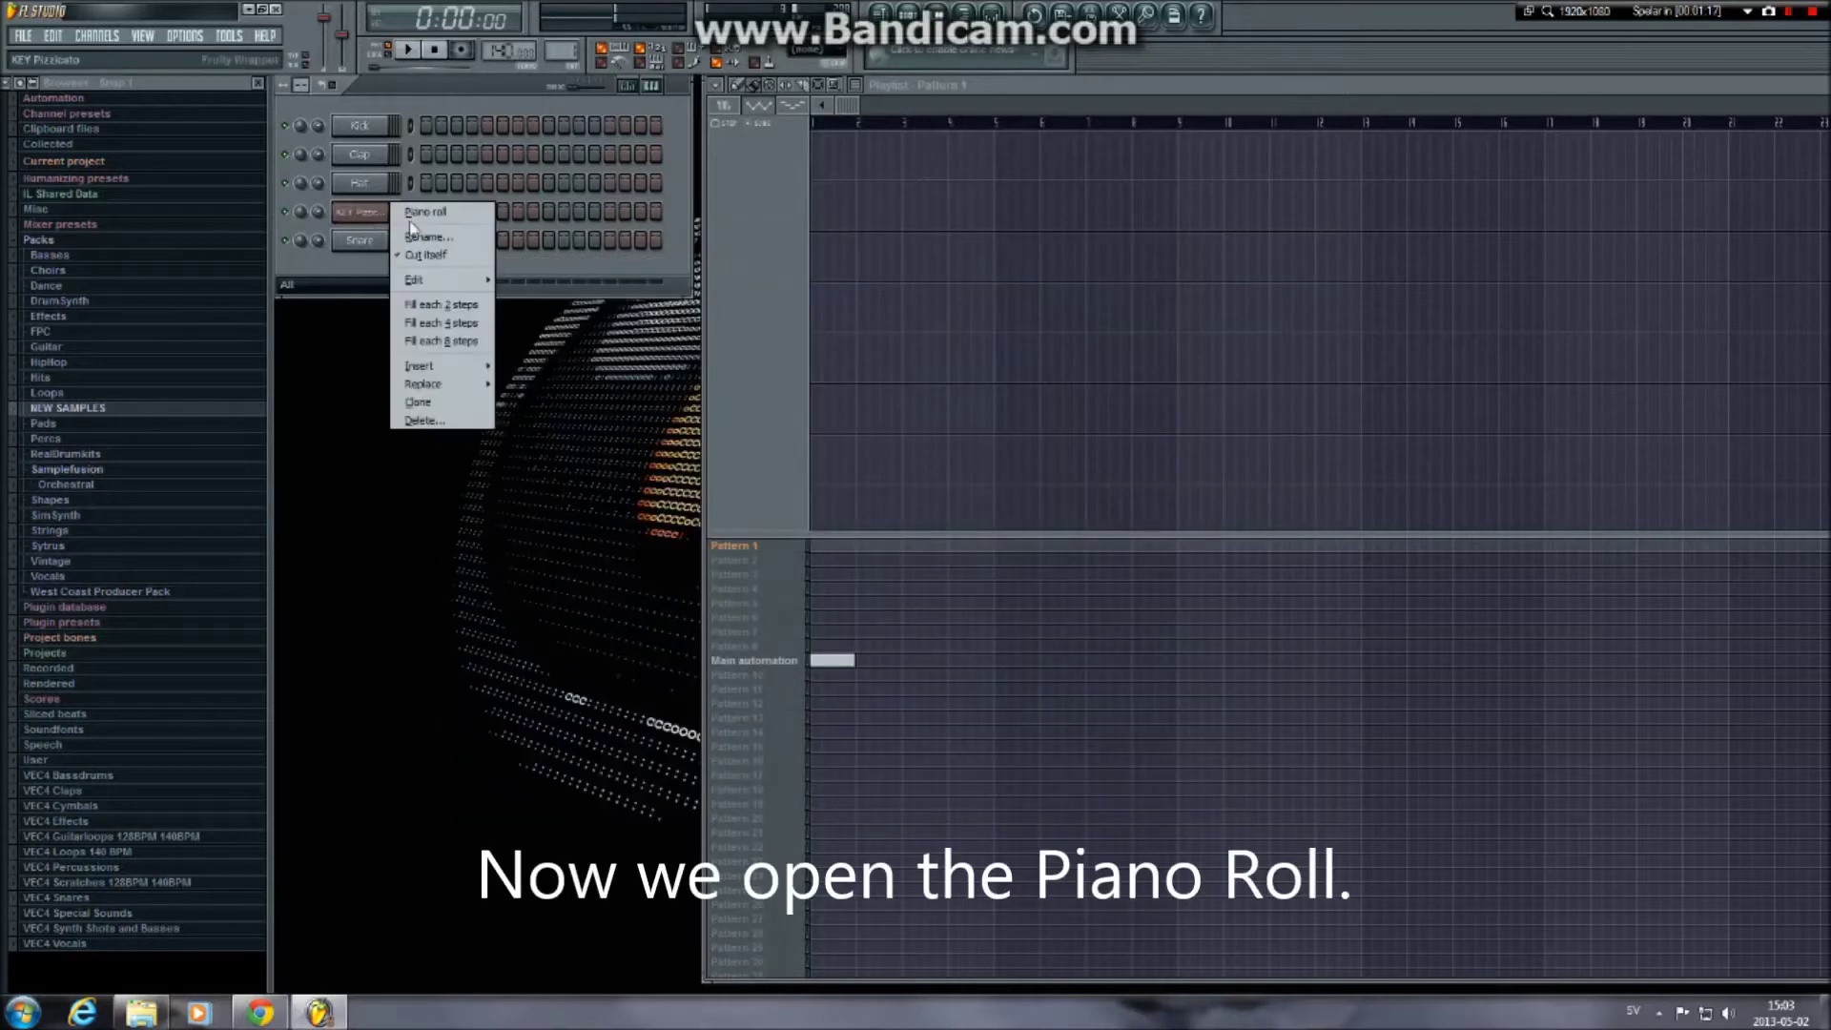
pyautogui.click(420, 215)
pyautogui.moveTo(1120, 107); pyautogui.dragTo(1199, 145)
# Draw two stacked one-bar notes in bar 1, an A and the E above it, and play them back
pyautogui.click(570, 387)
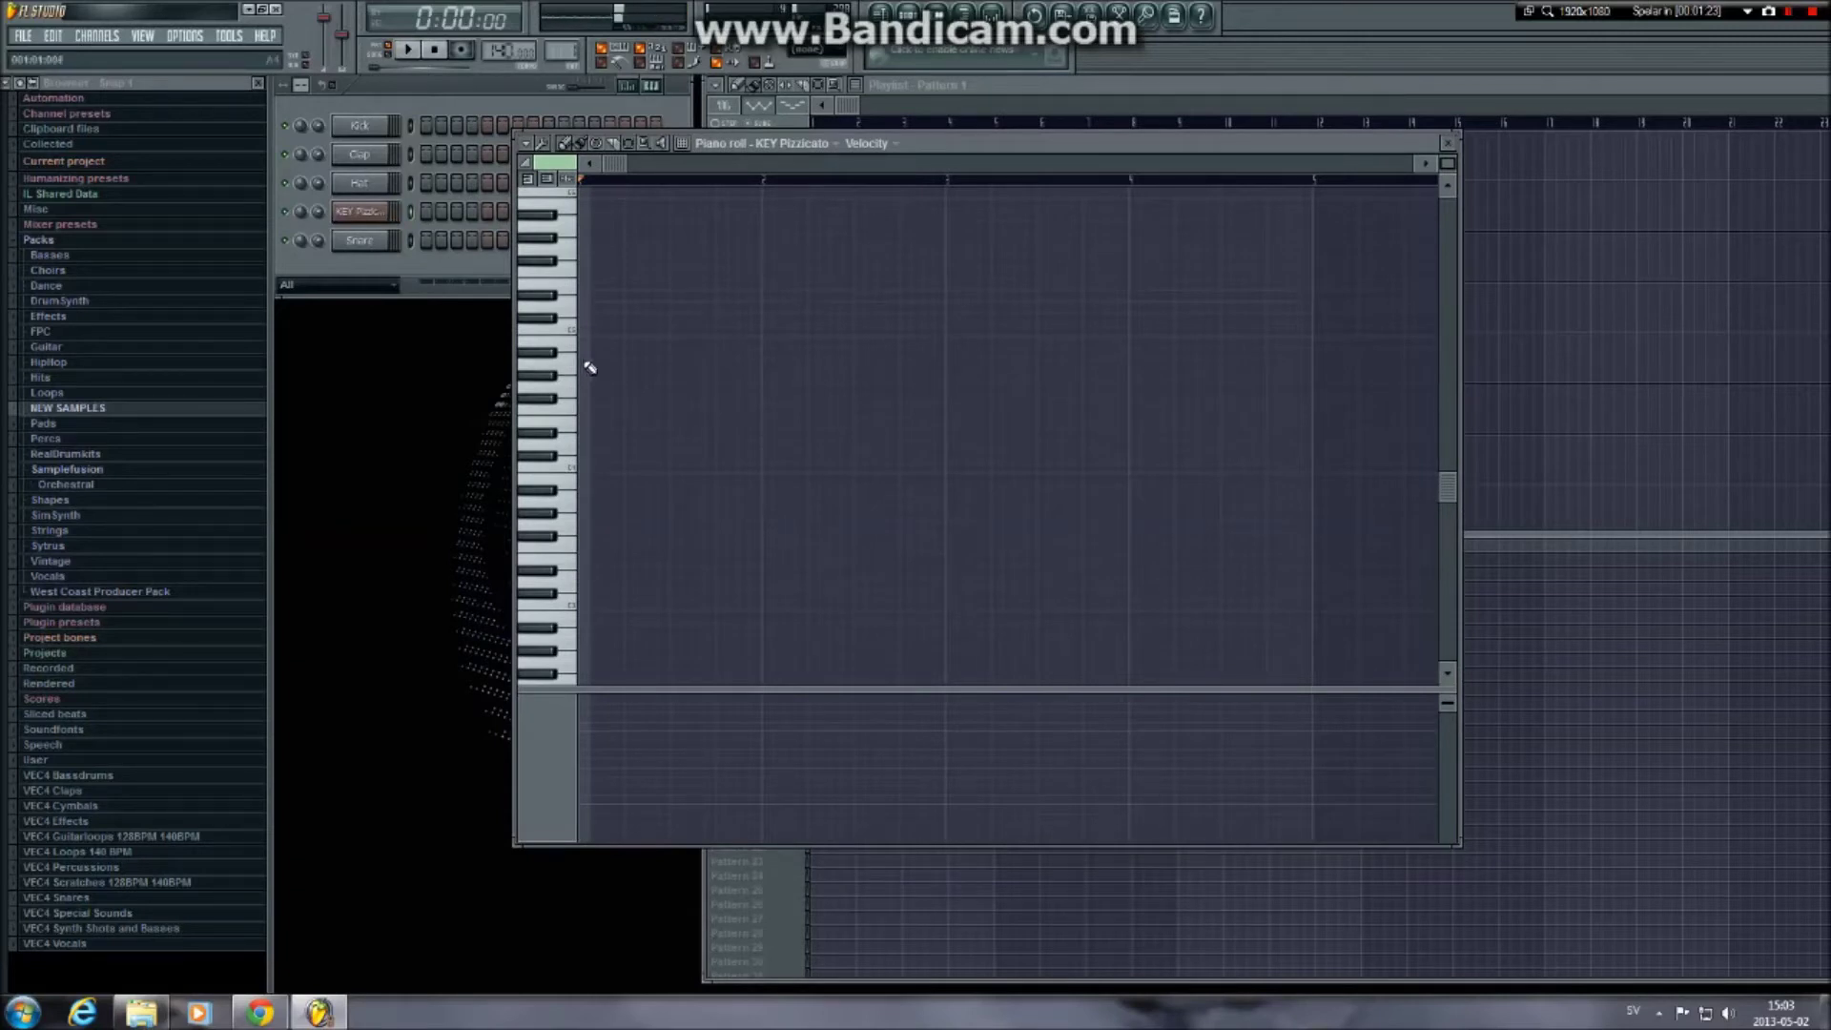
pyautogui.scroll(3, 589, 368)
pyautogui.click(587, 308)
pyautogui.moveTo(604, 306); pyautogui.dragTo(732, 309)
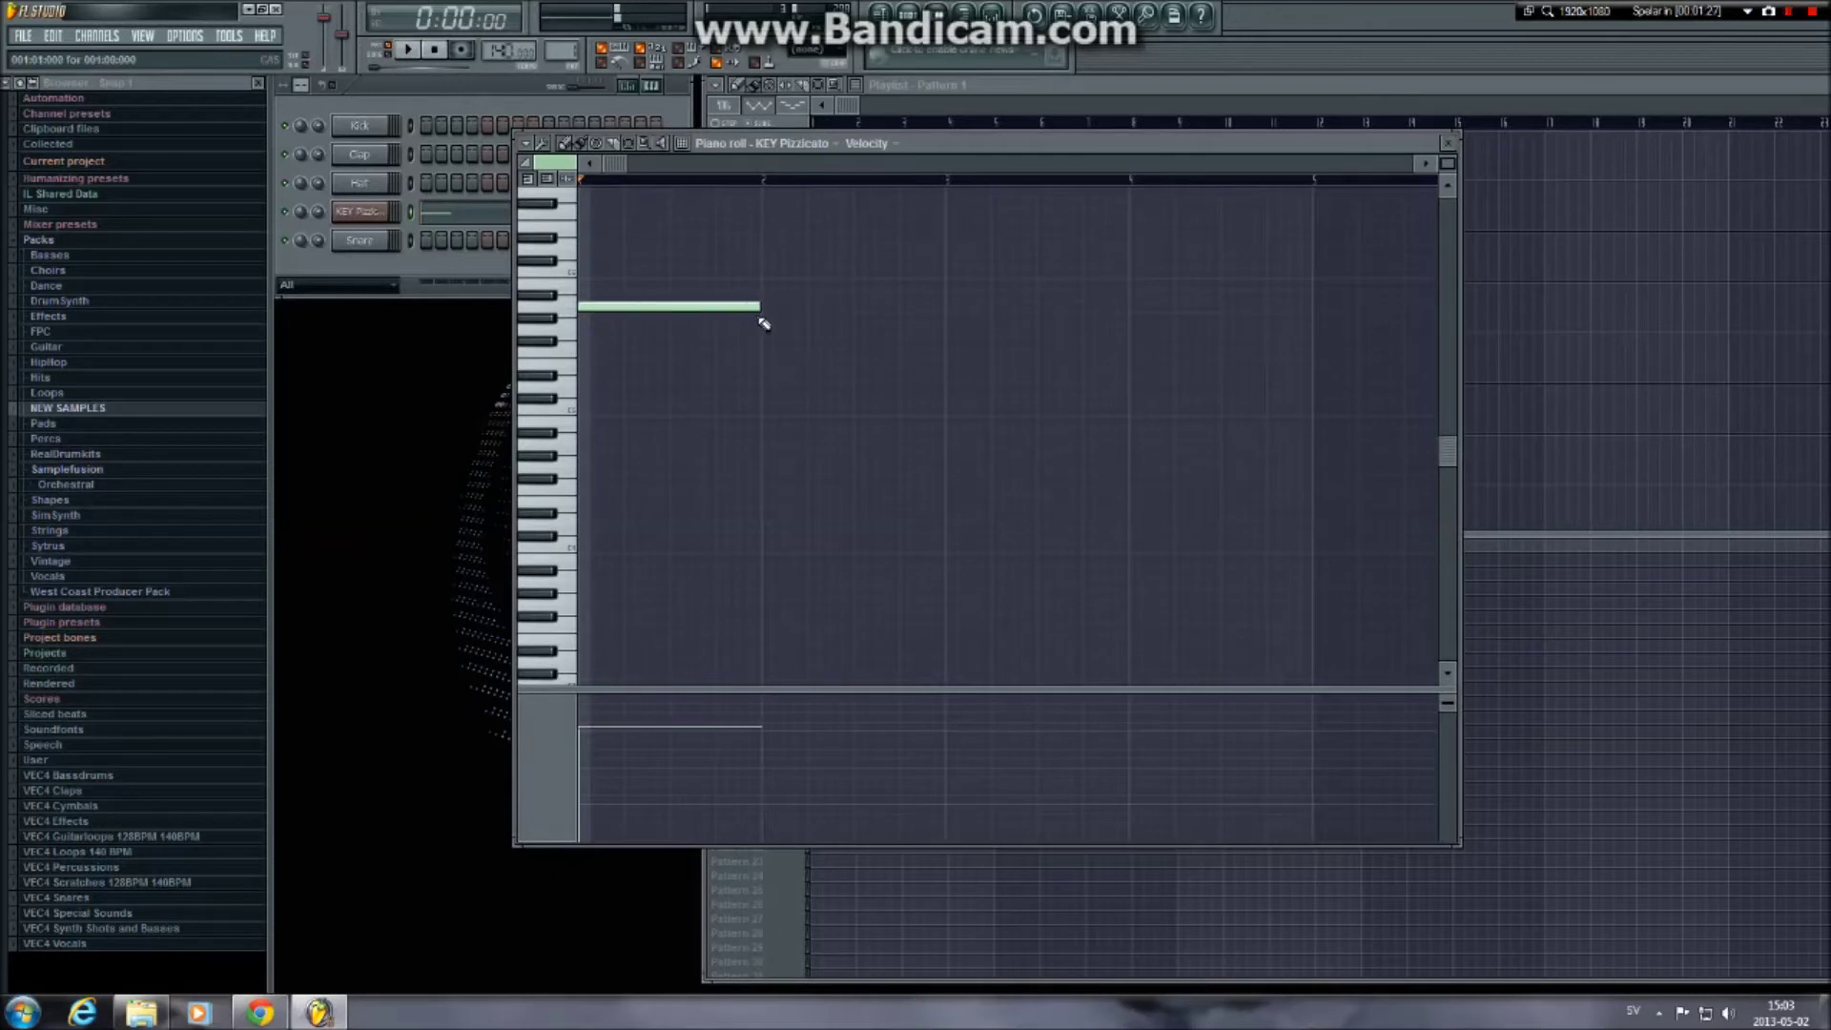
pyautogui.scroll(2, 584, 294)
pyautogui.click(585, 272)
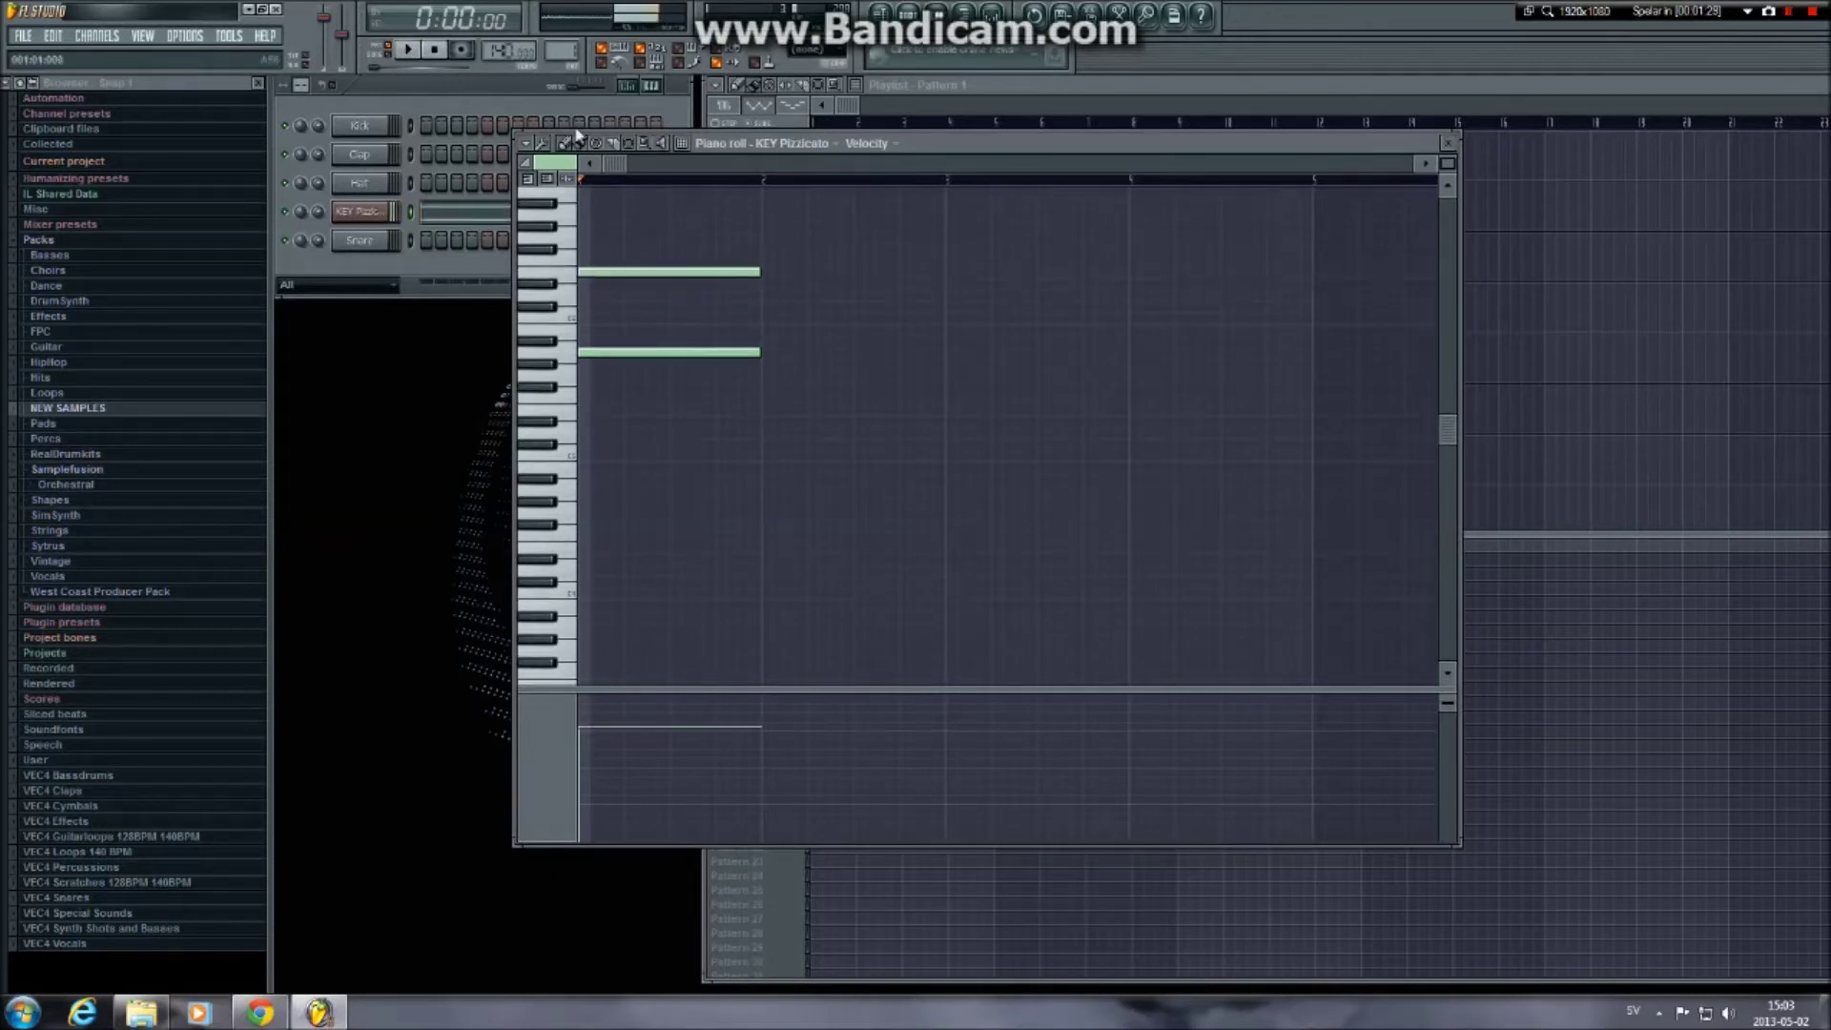
pyautogui.press('space')
pyautogui.press('space')
# Add one-bar G and D notes in bar 2 and play the pattern back
pyautogui.click(766, 375)
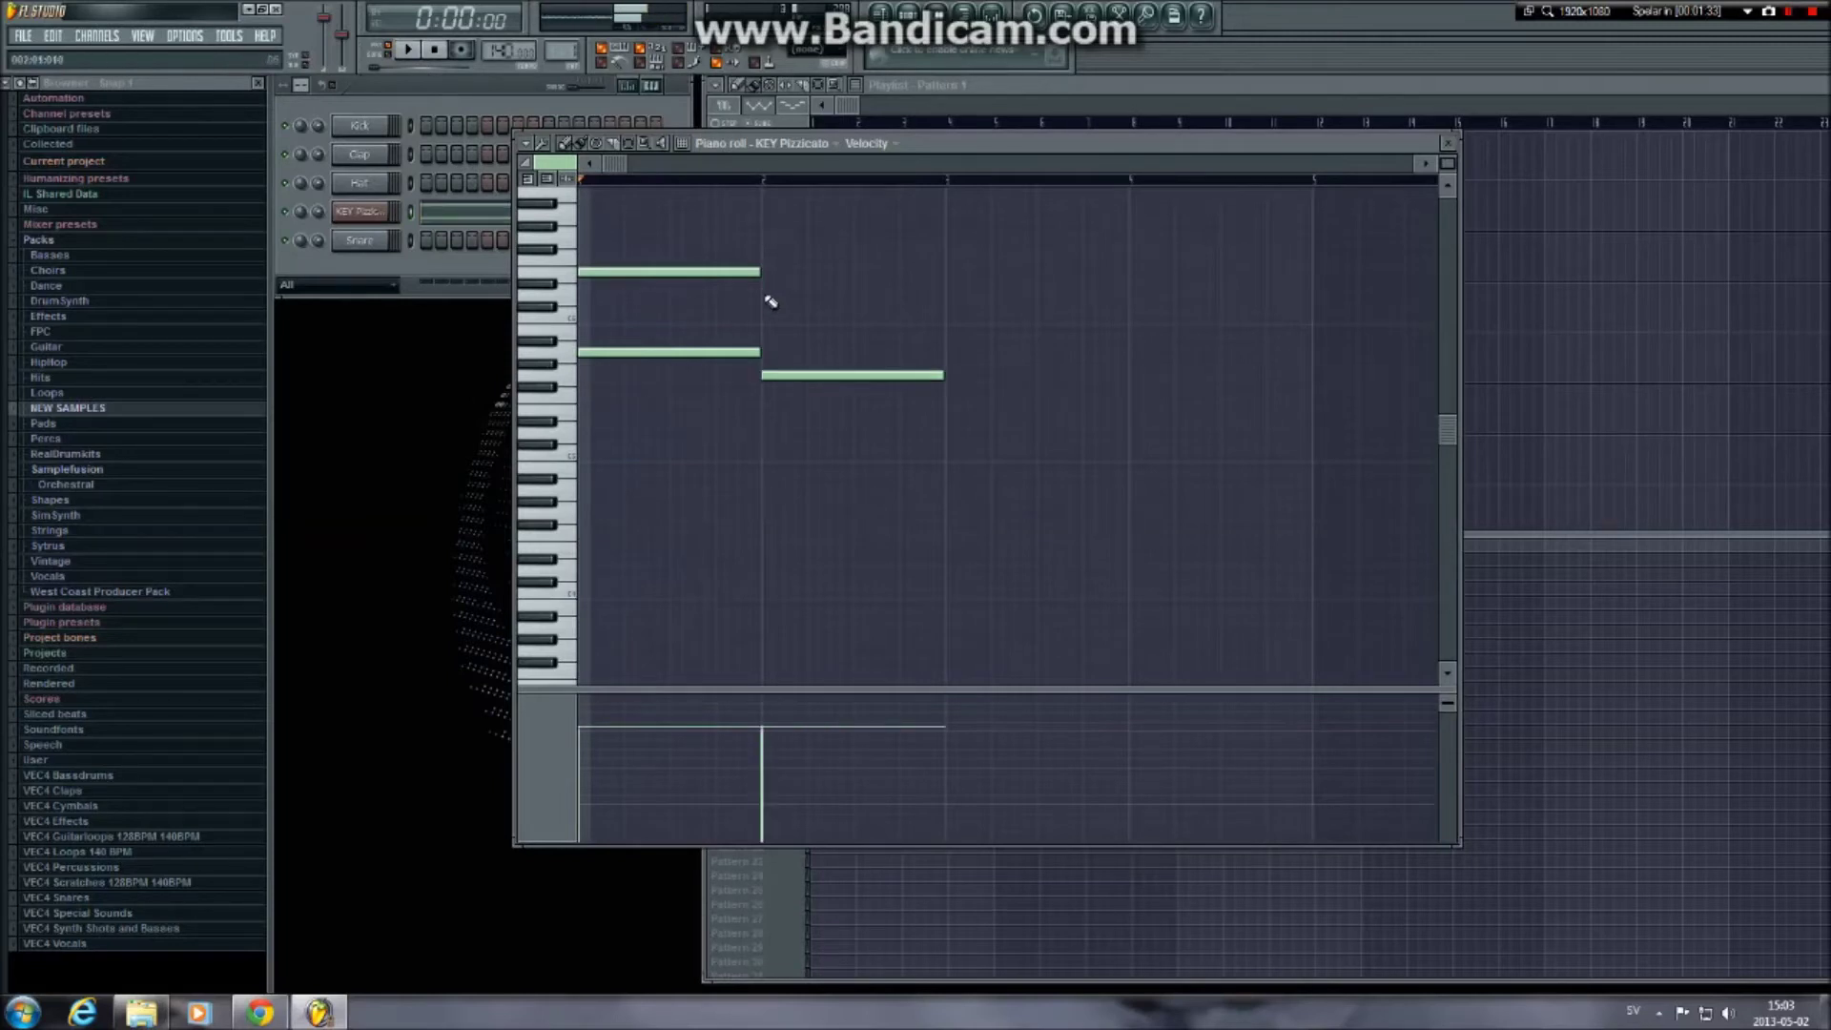
pyautogui.click(768, 294)
pyautogui.press('space')
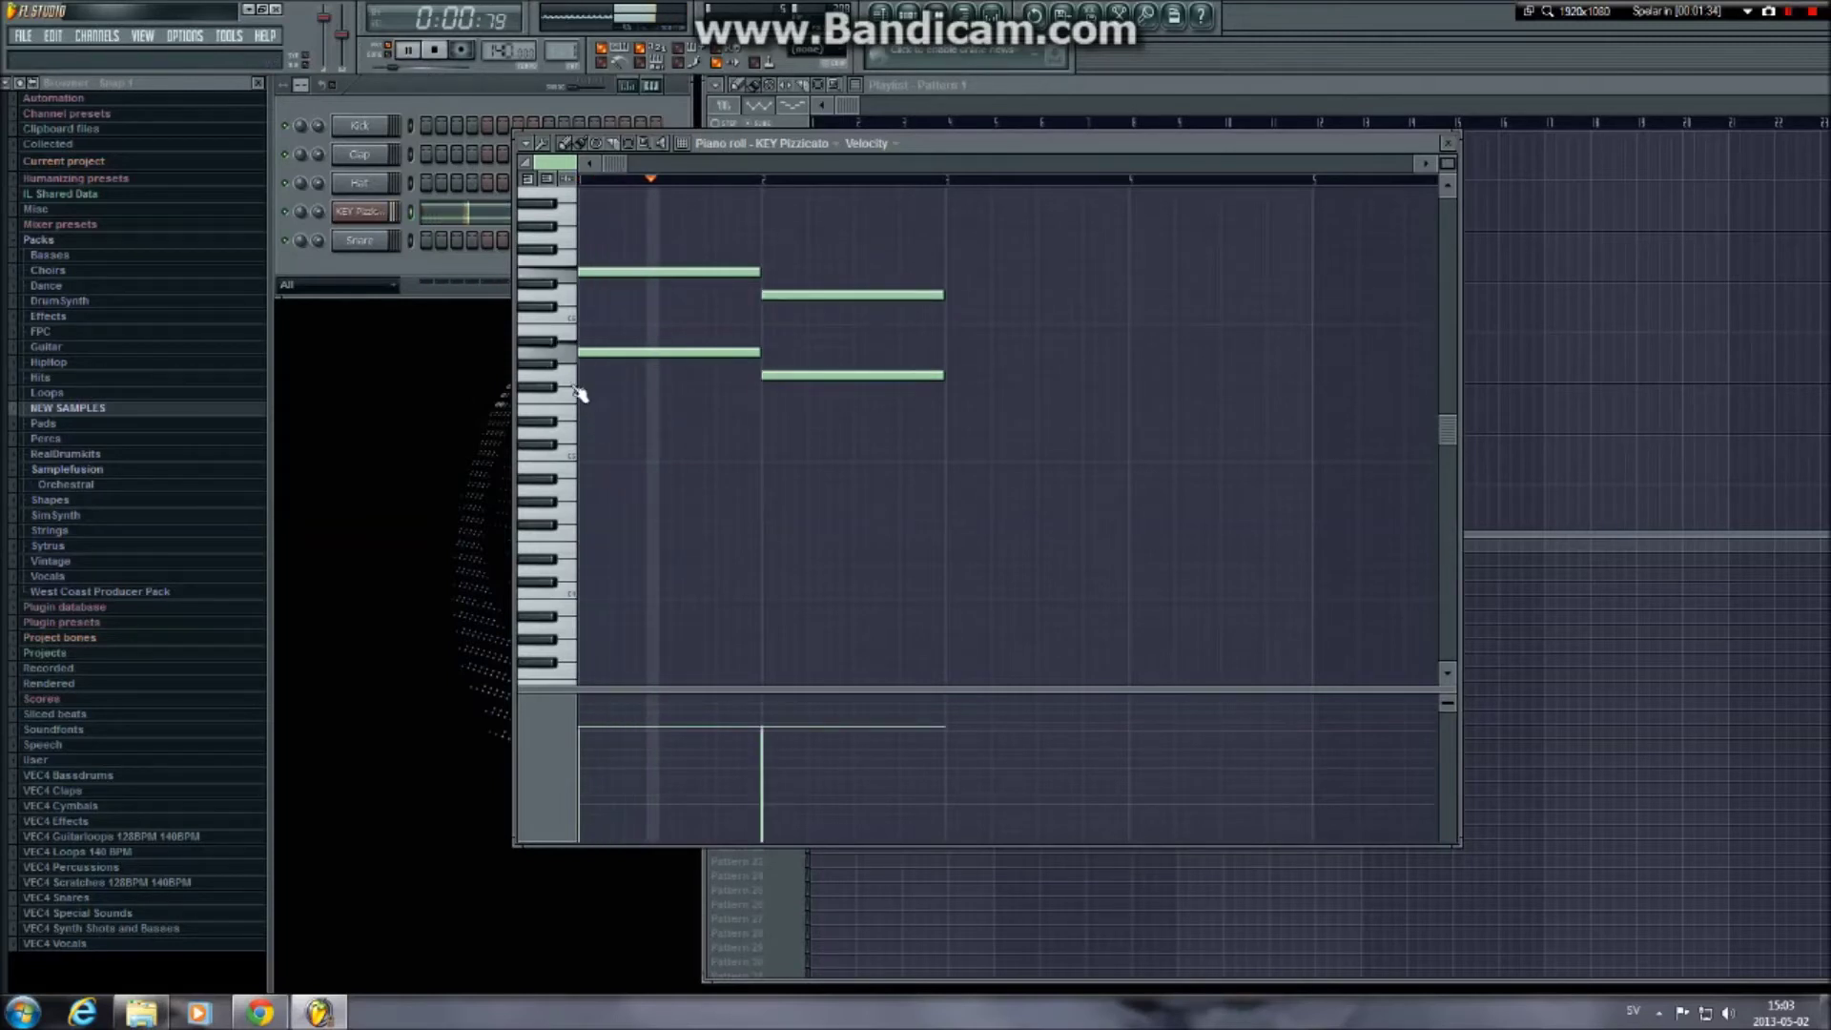
pyautogui.press('space')
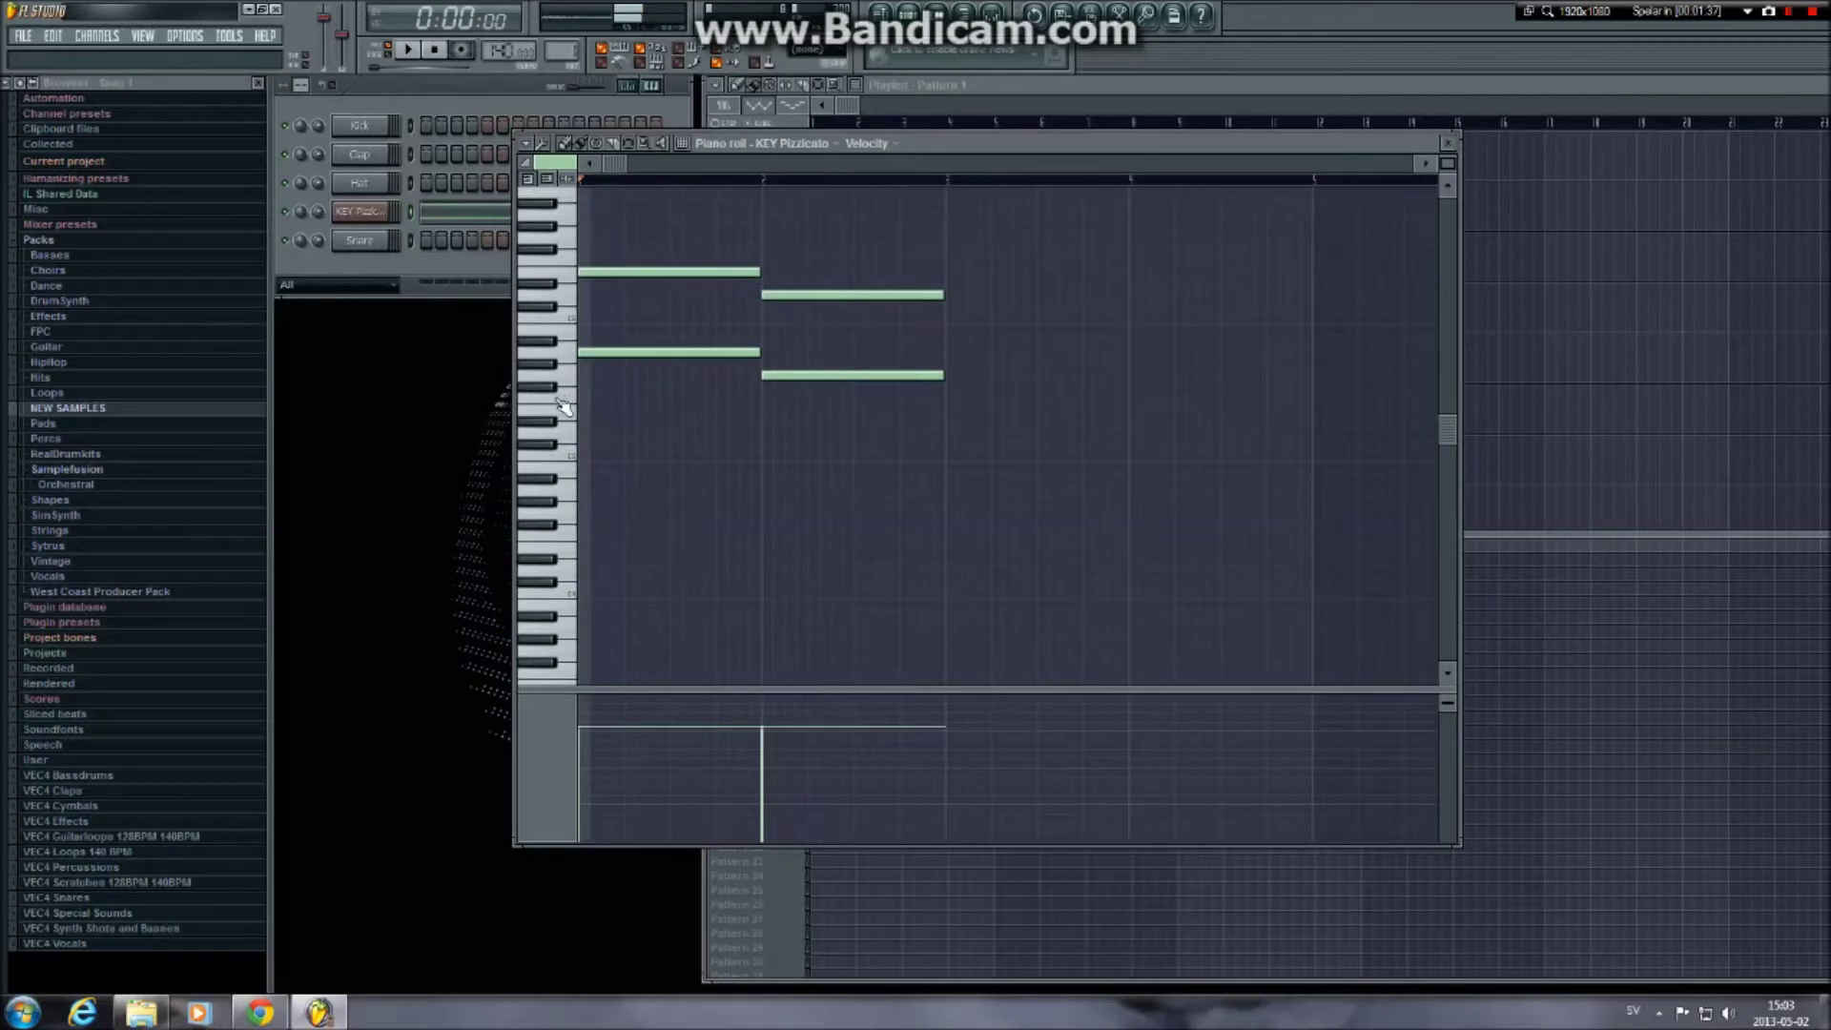
# Add one-bar F# and C# notes in bar 3 and E and B notes in bar 4, and play back the progression
pyautogui.click(949, 387)
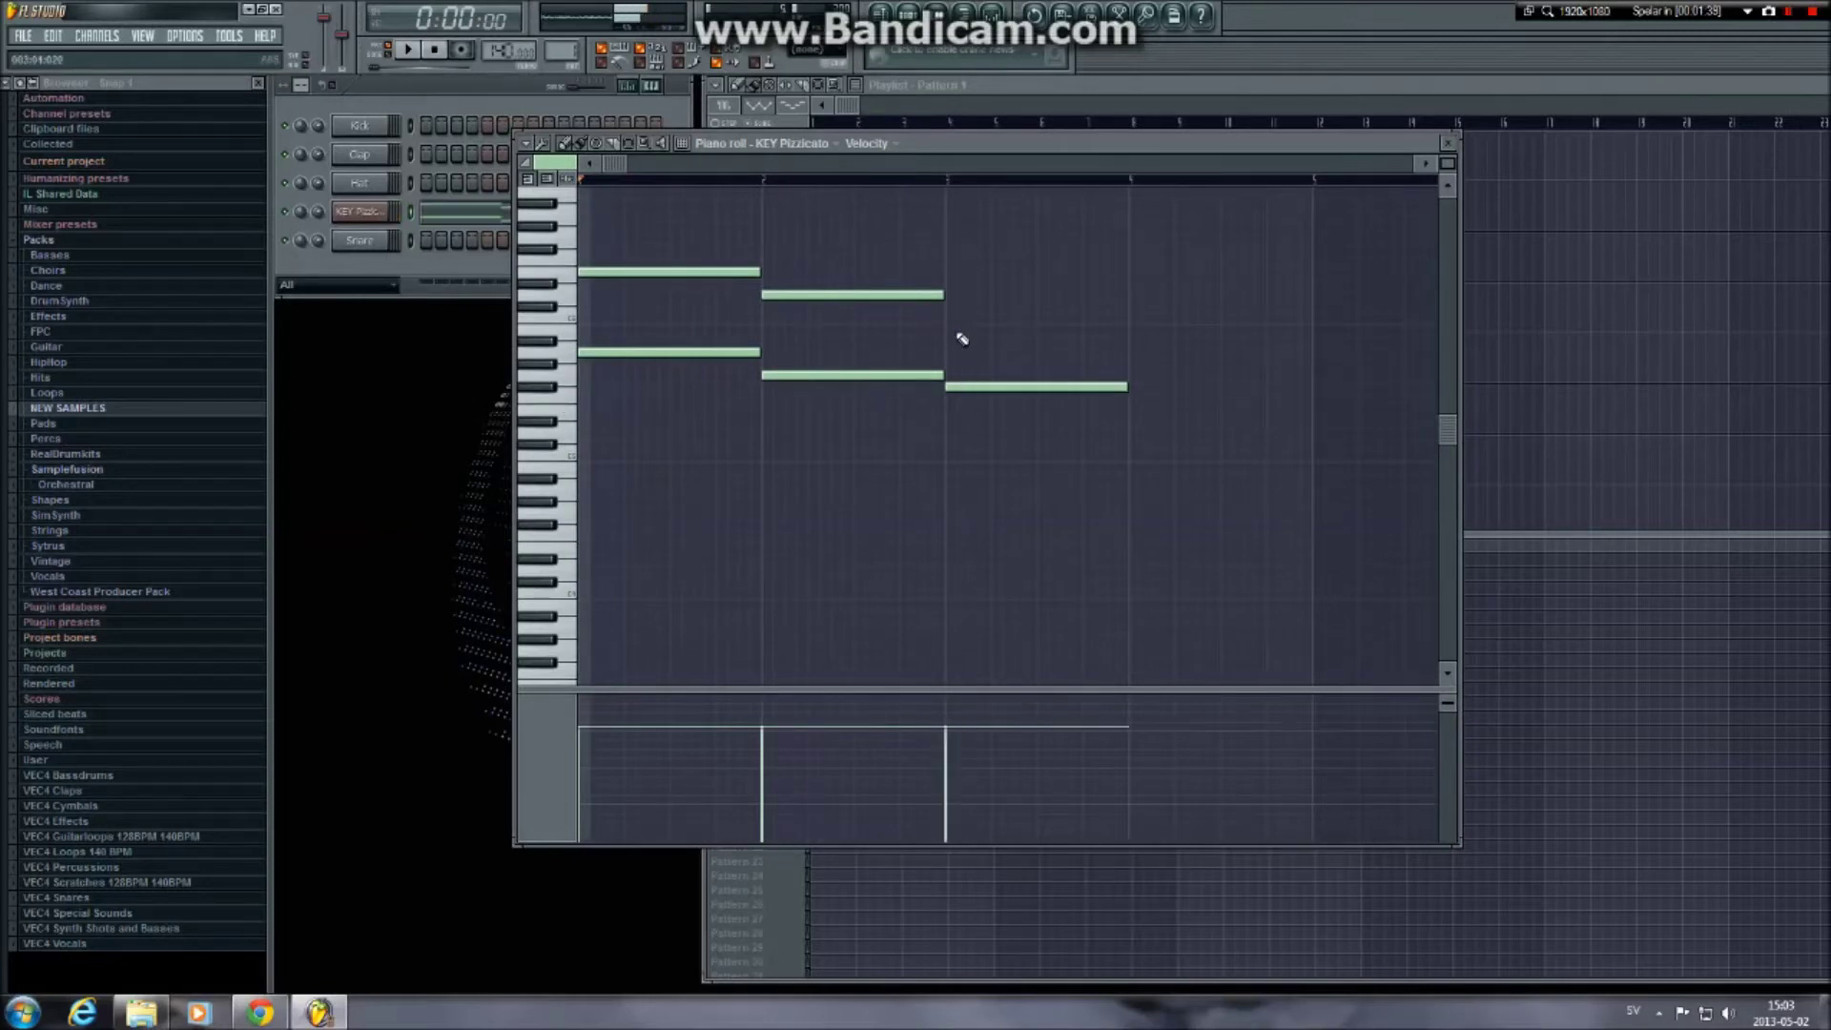
pyautogui.click(954, 307)
pyautogui.moveTo(648, 164); pyautogui.dragTo(876, 164)
pyautogui.click(572, 400)
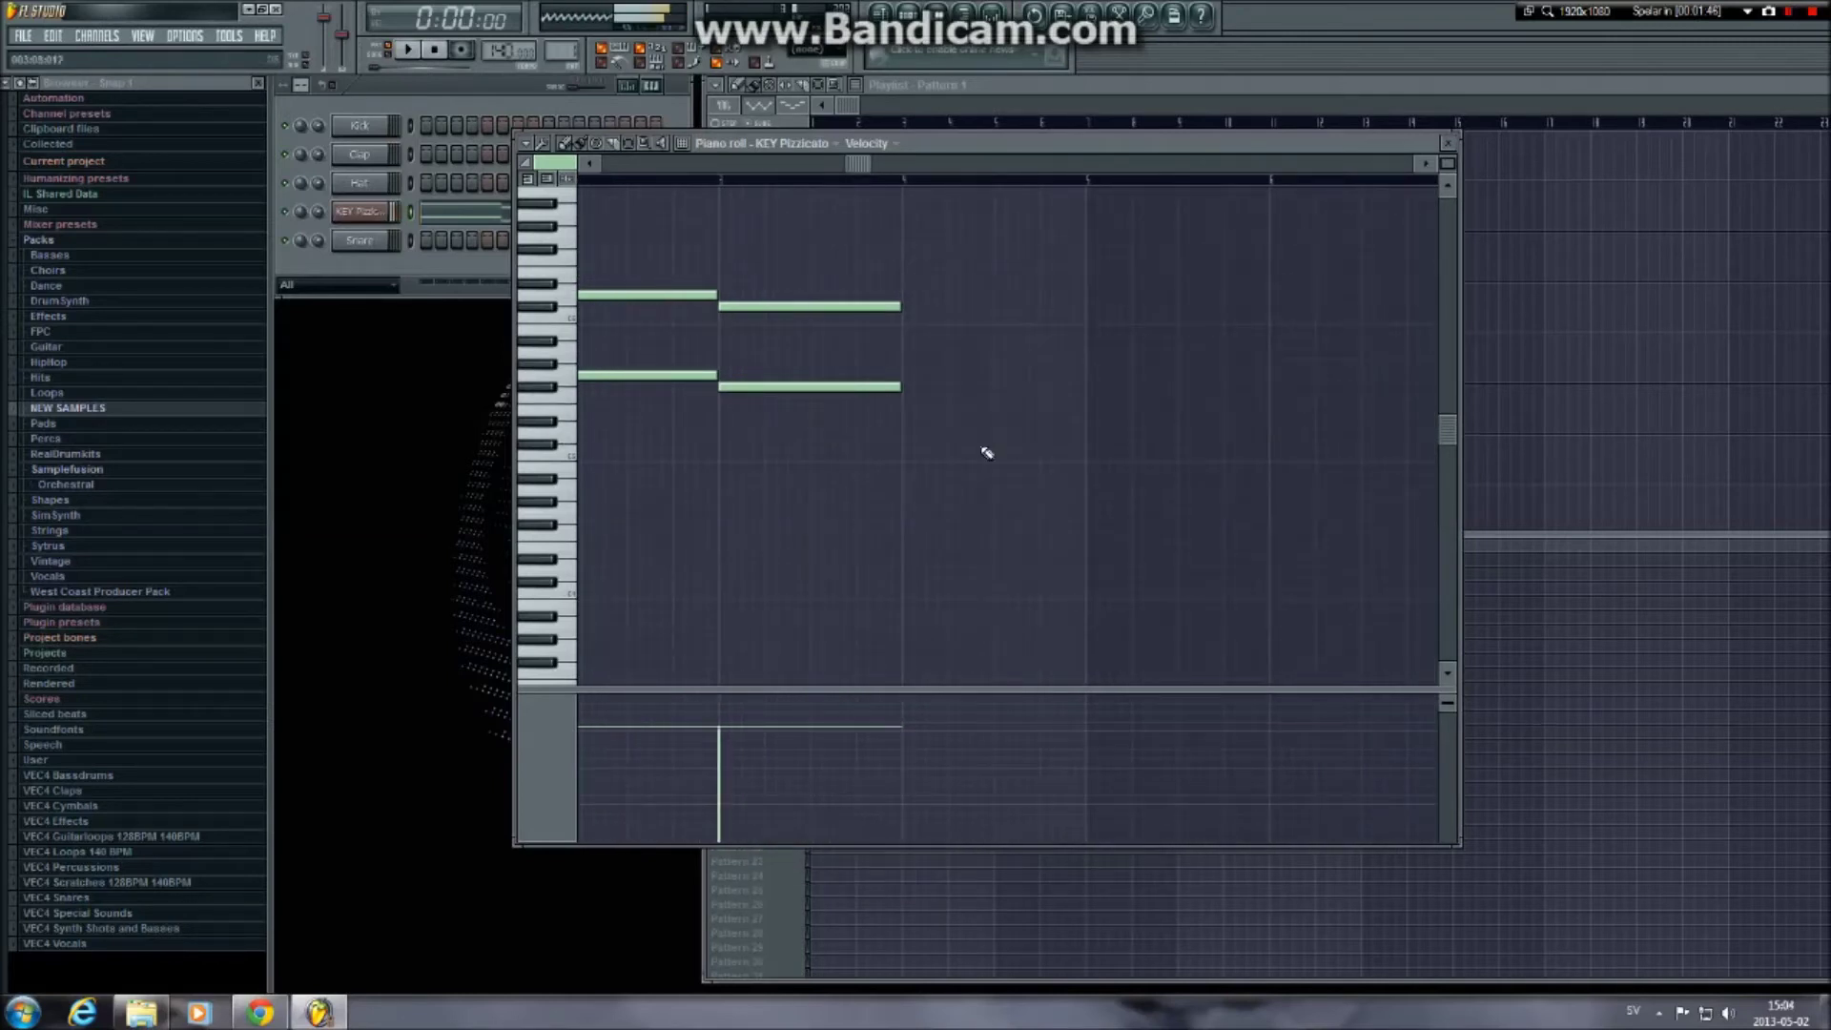
pyautogui.click(907, 420)
pyautogui.moveTo(908, 417); pyautogui.dragTo(908, 410)
pyautogui.click(908, 330)
pyautogui.press('space')
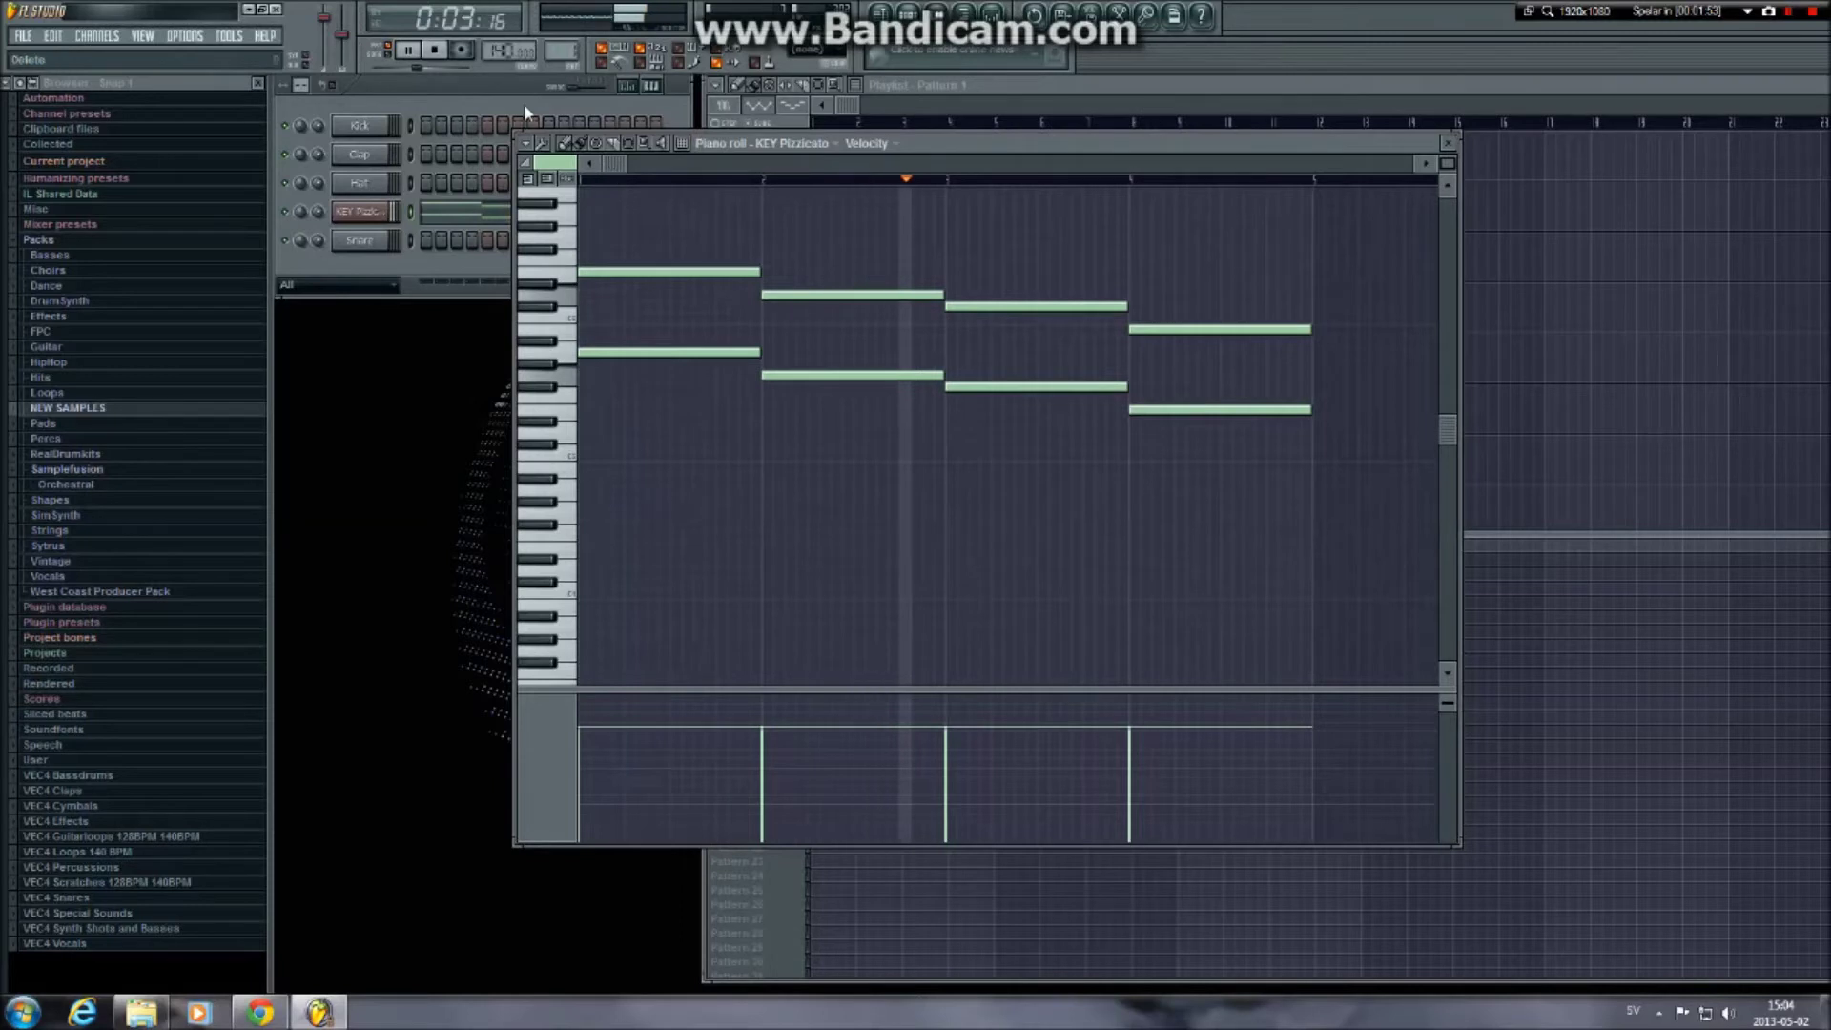
pyautogui.press('space')
# Lower the project tempo to about 101 BPM and play the chord progression at that speed
pyautogui.click(508, 53)
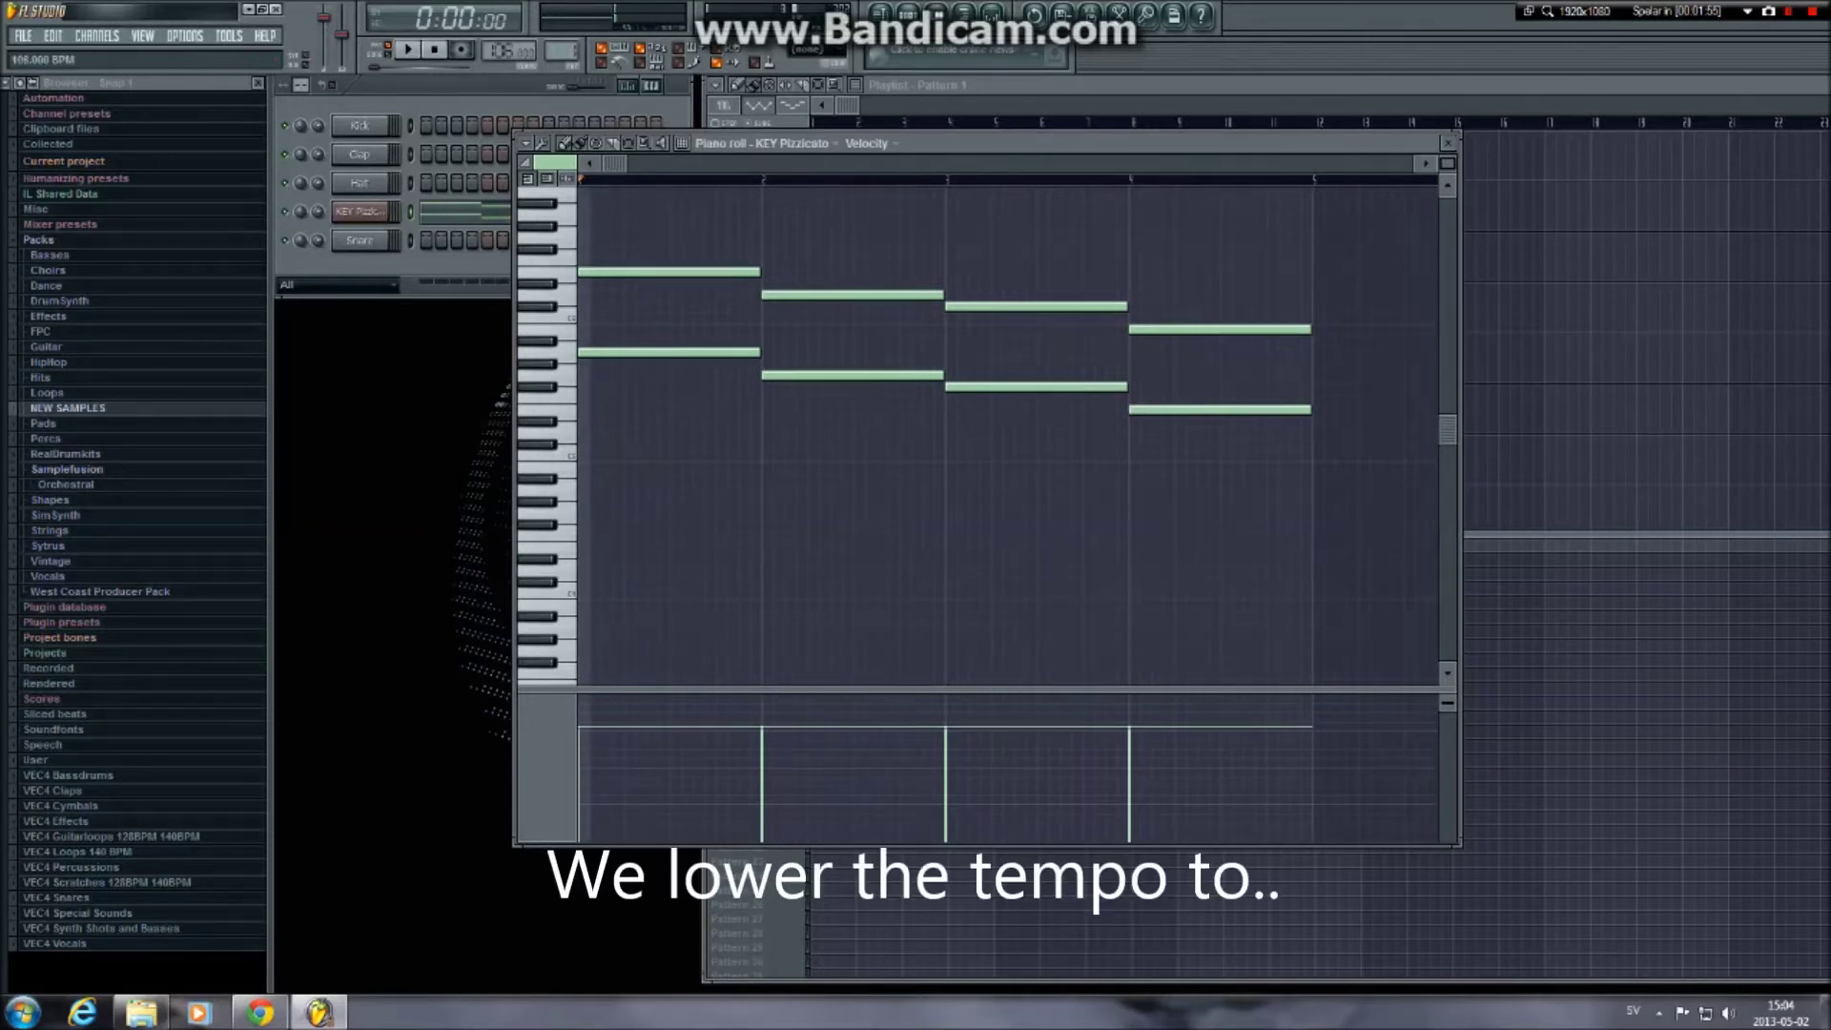
pyautogui.moveTo(508, 52); pyautogui.dragTo(508, 55)
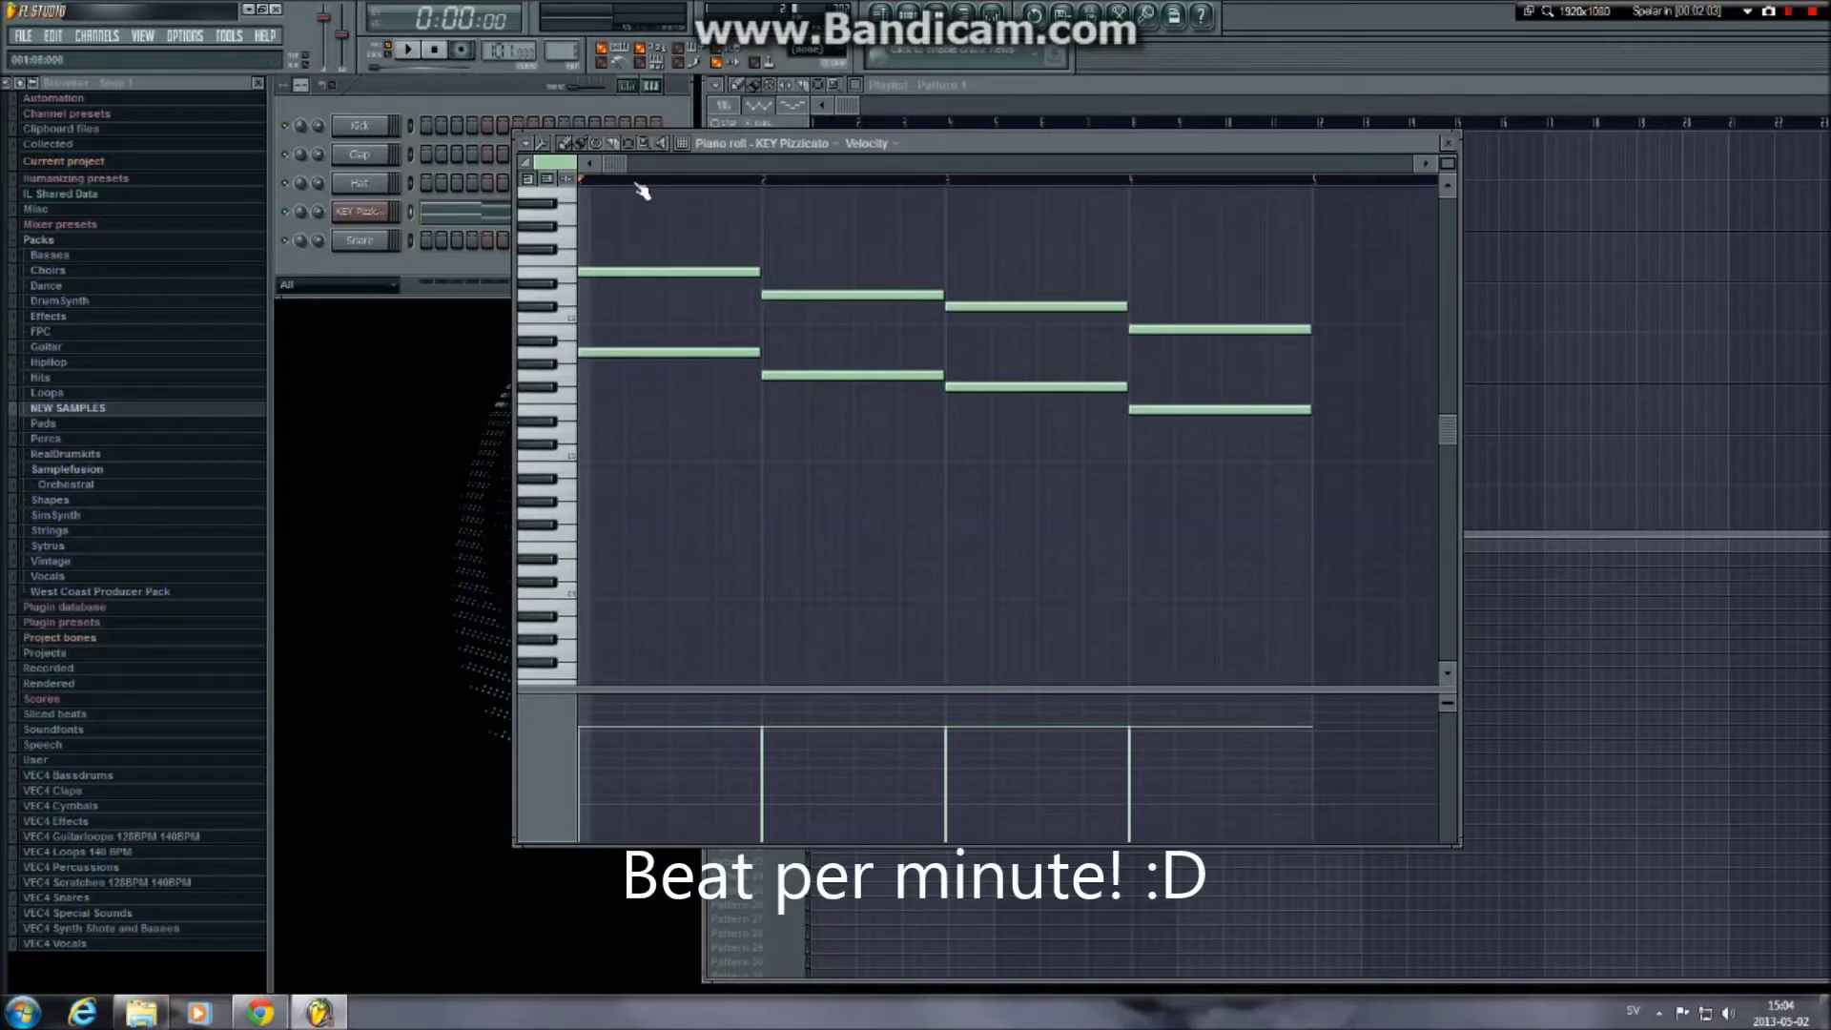
pyautogui.press('space')
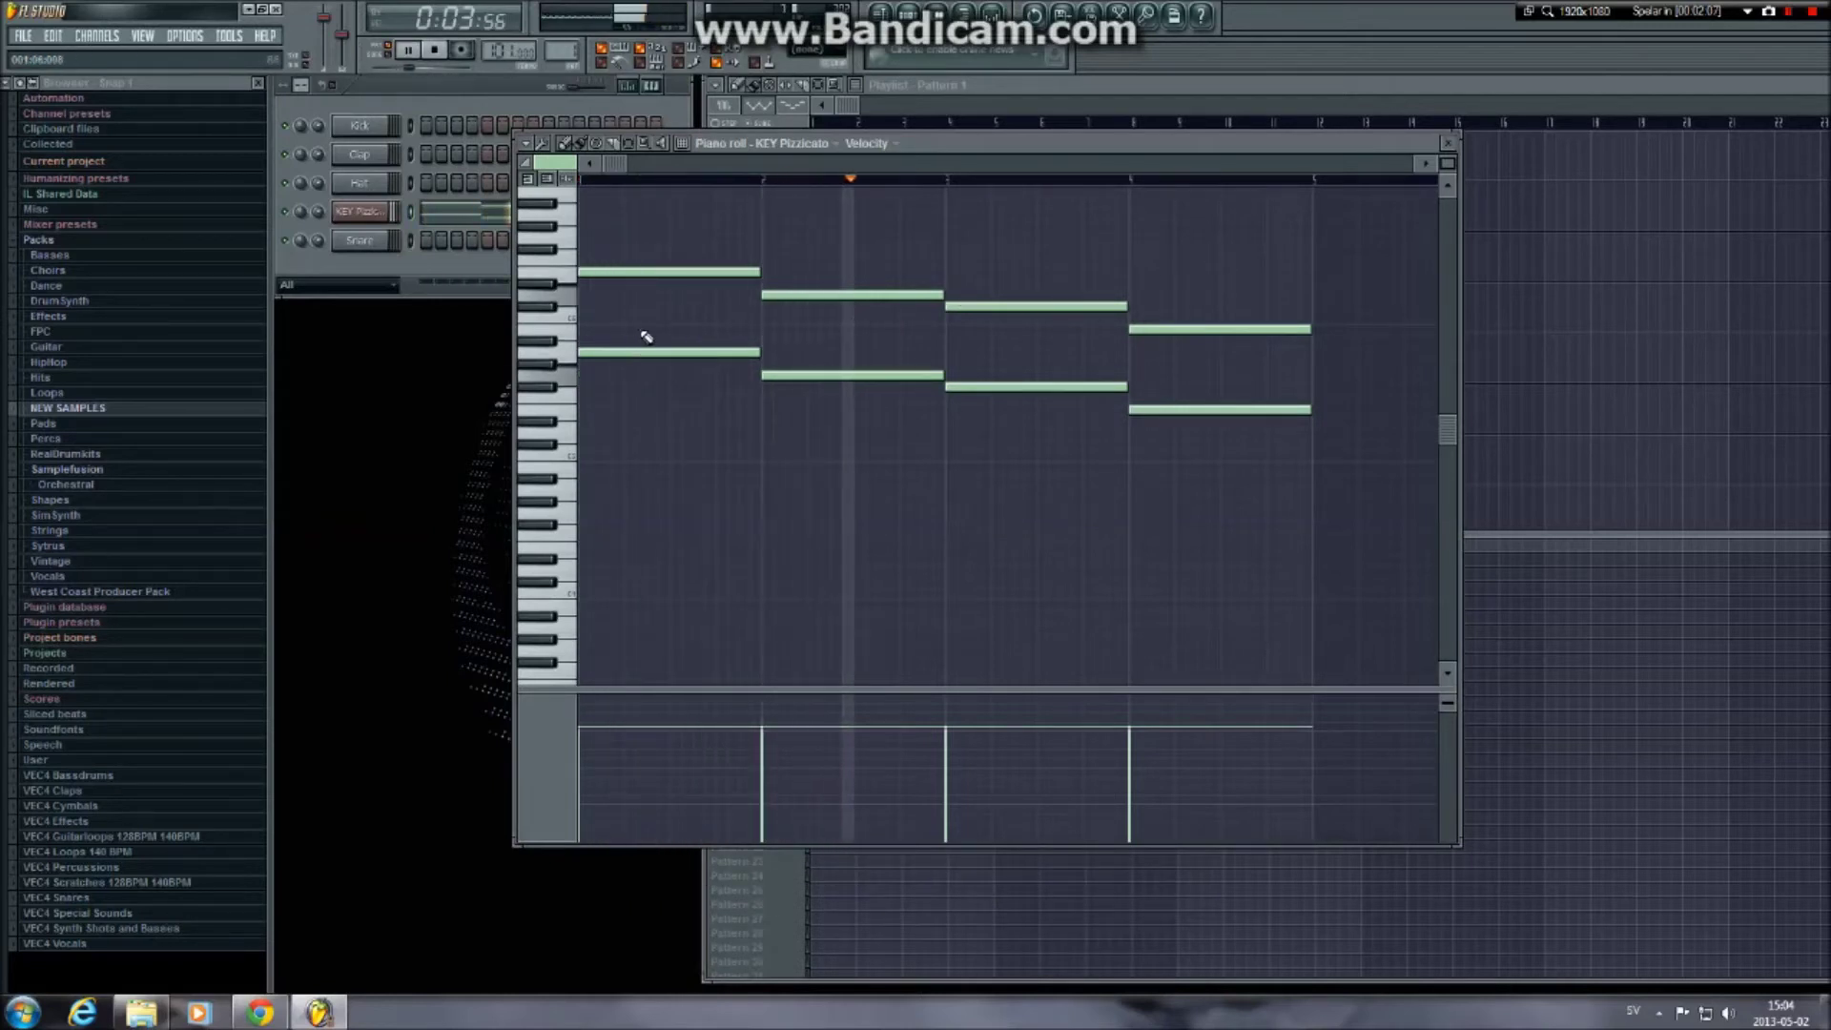
pyautogui.press('space')
# Place a short C# melody note at the start of bar 1, well above the chords, deleting the misplaced first try
pyautogui.scroll(5, 596, 348)
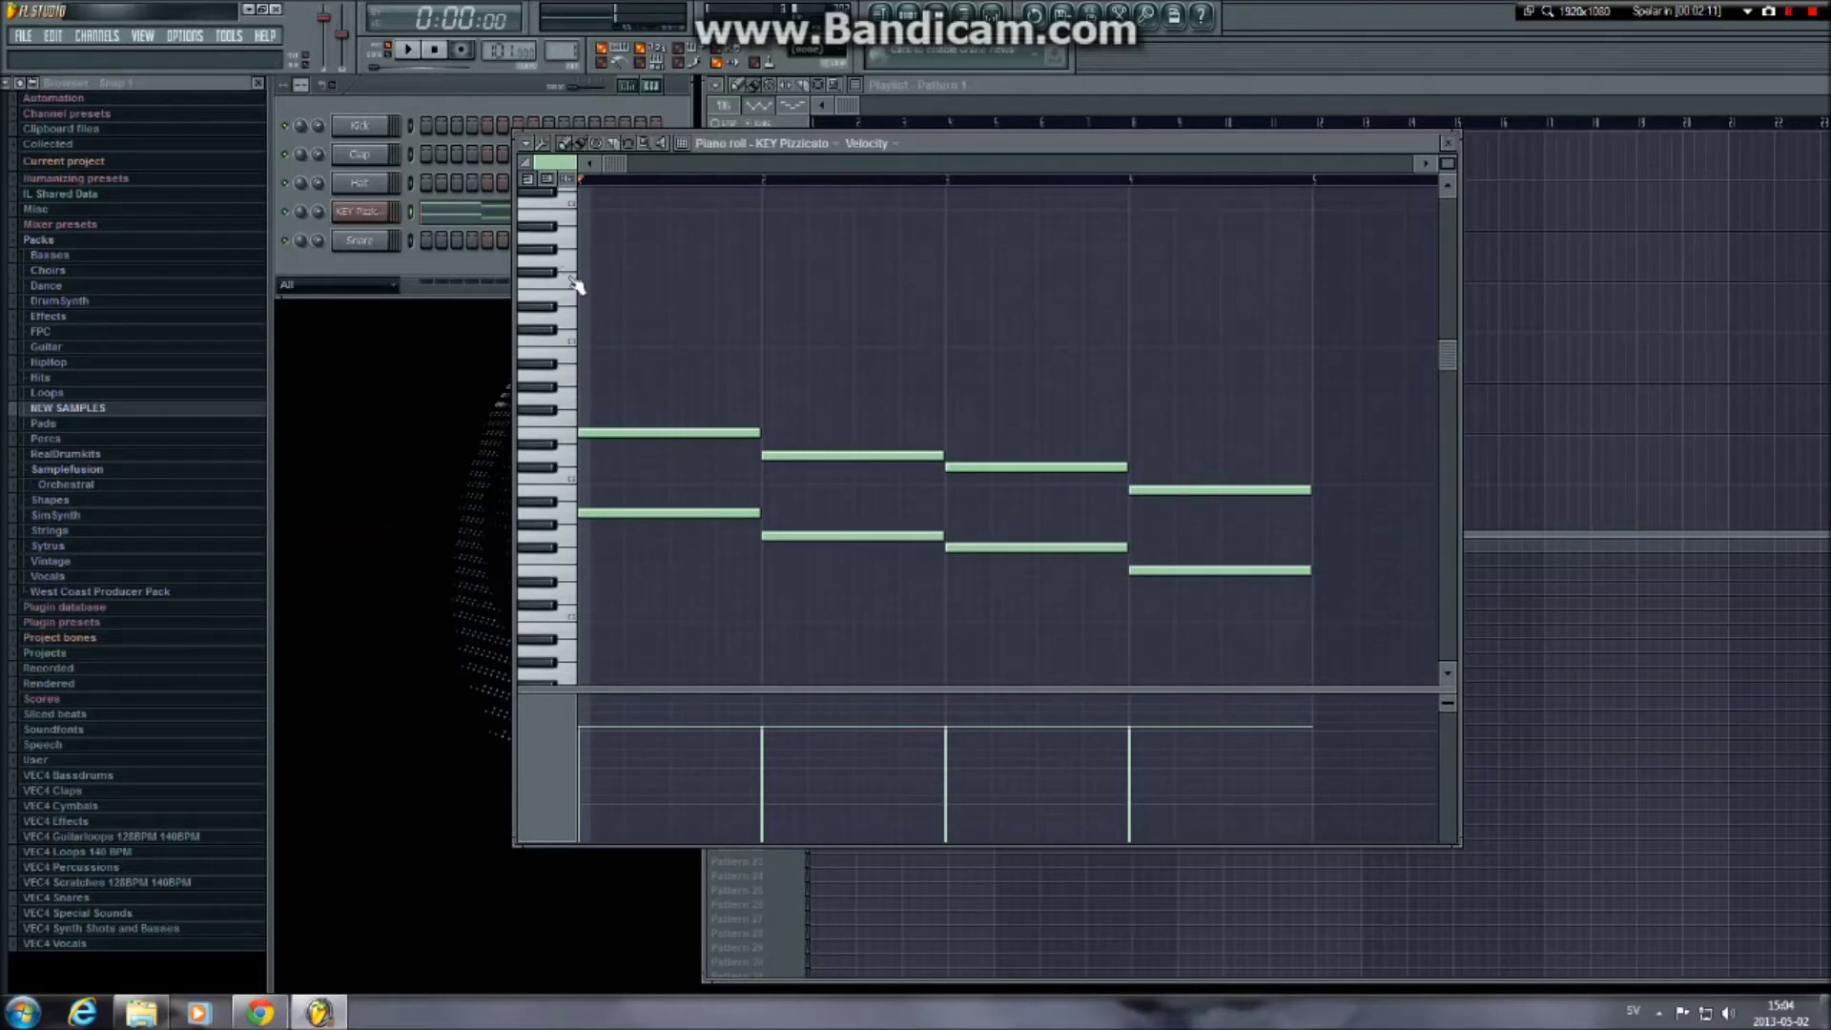
pyautogui.scroll(2, 577, 286)
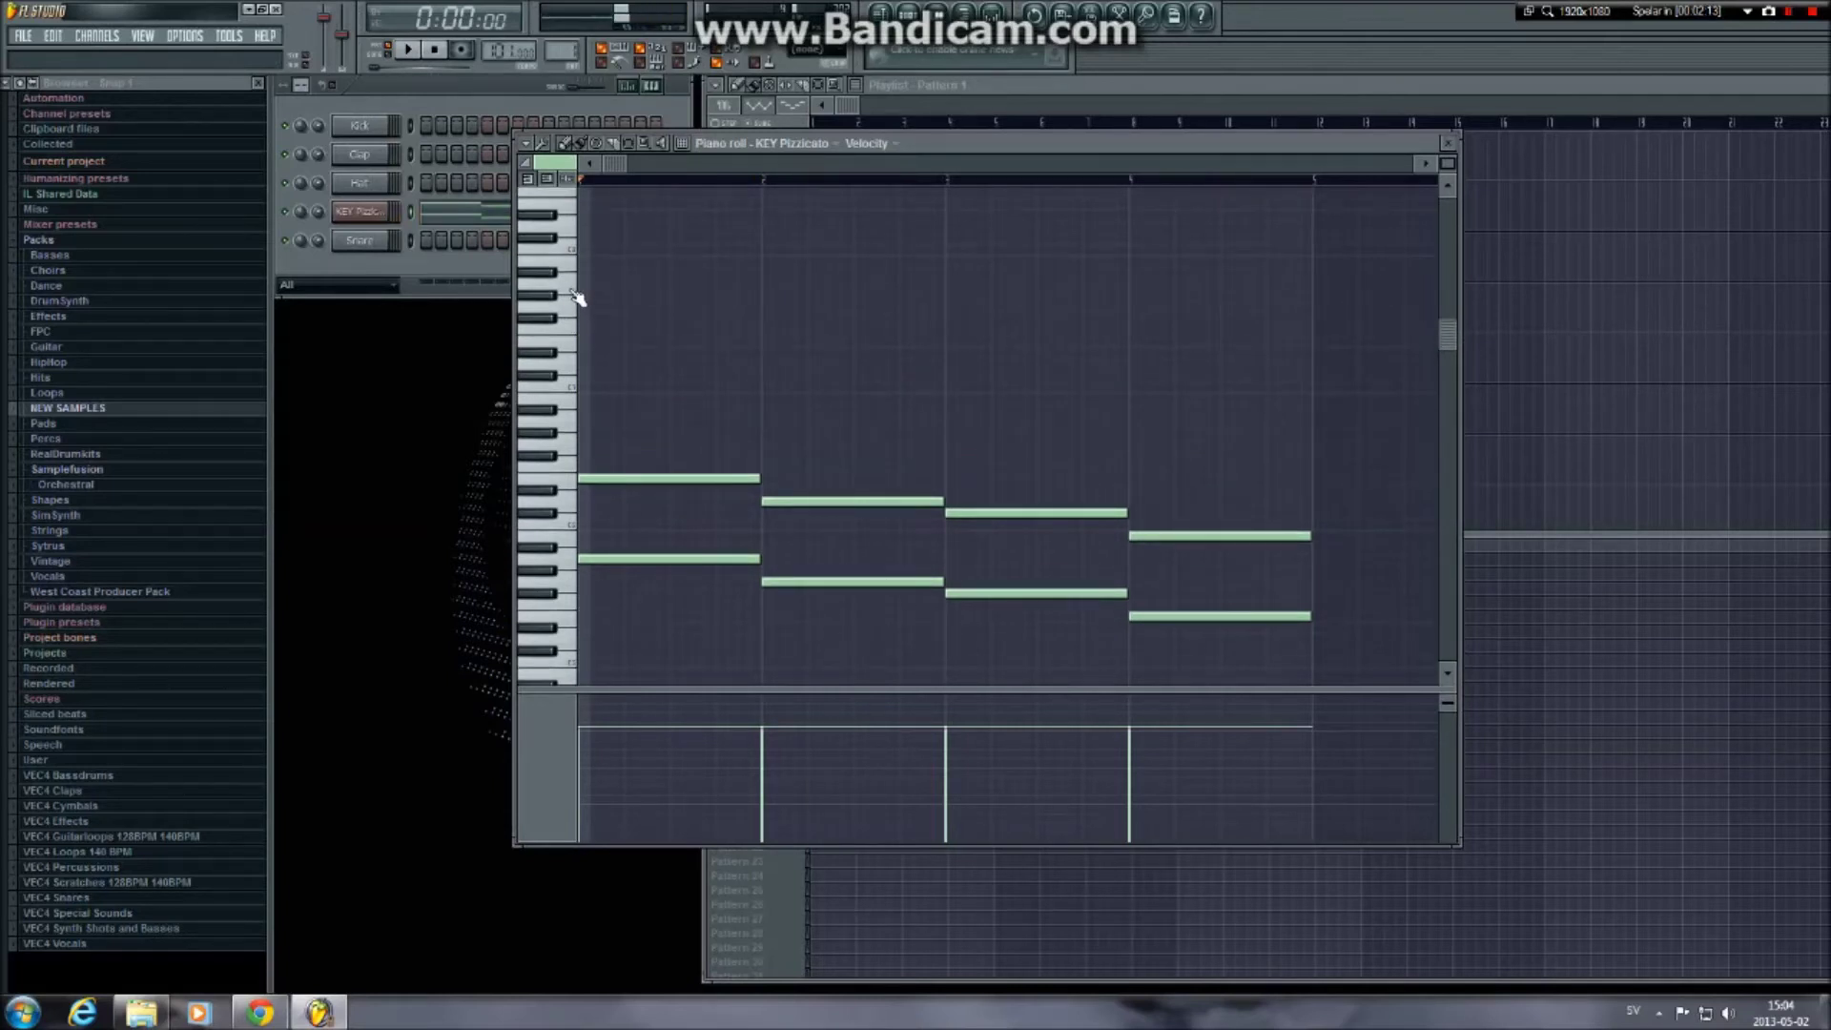
pyautogui.click(585, 285)
pyautogui.moveTo(756, 285); pyautogui.dragTo(586, 300)
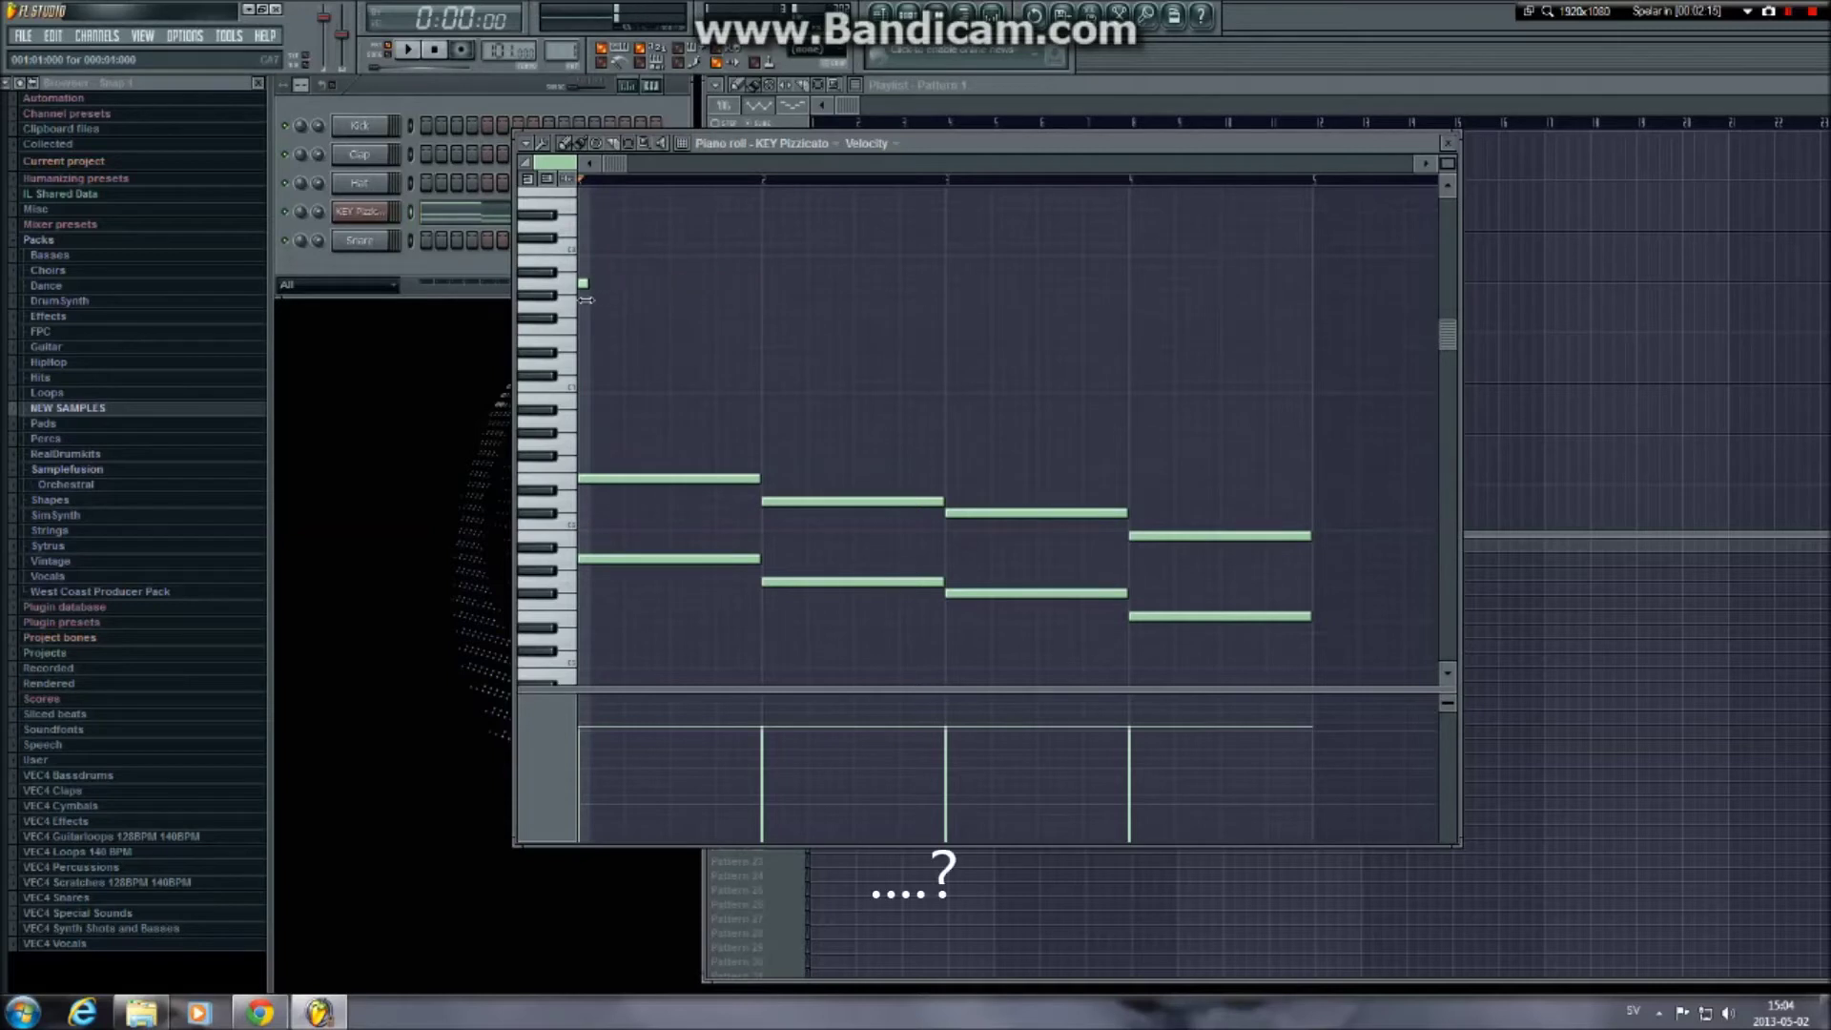
pyautogui.rightClick(586, 283)
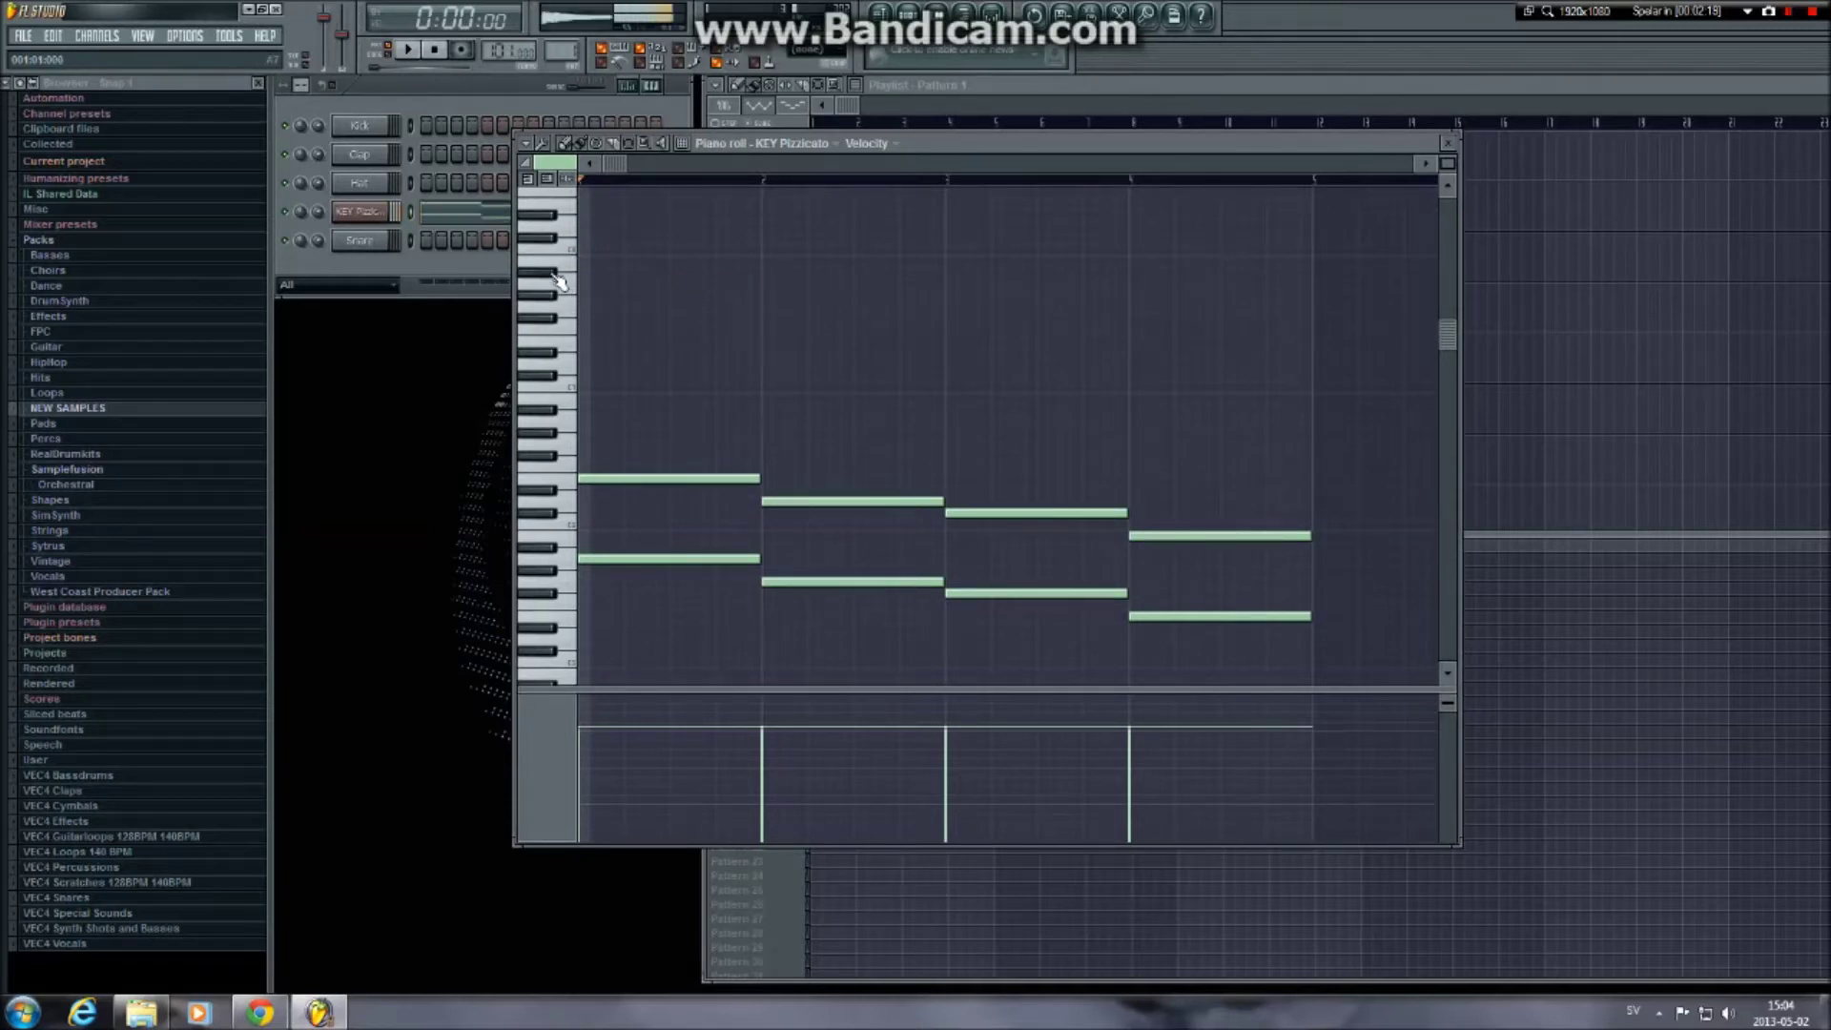
pyautogui.click(595, 241)
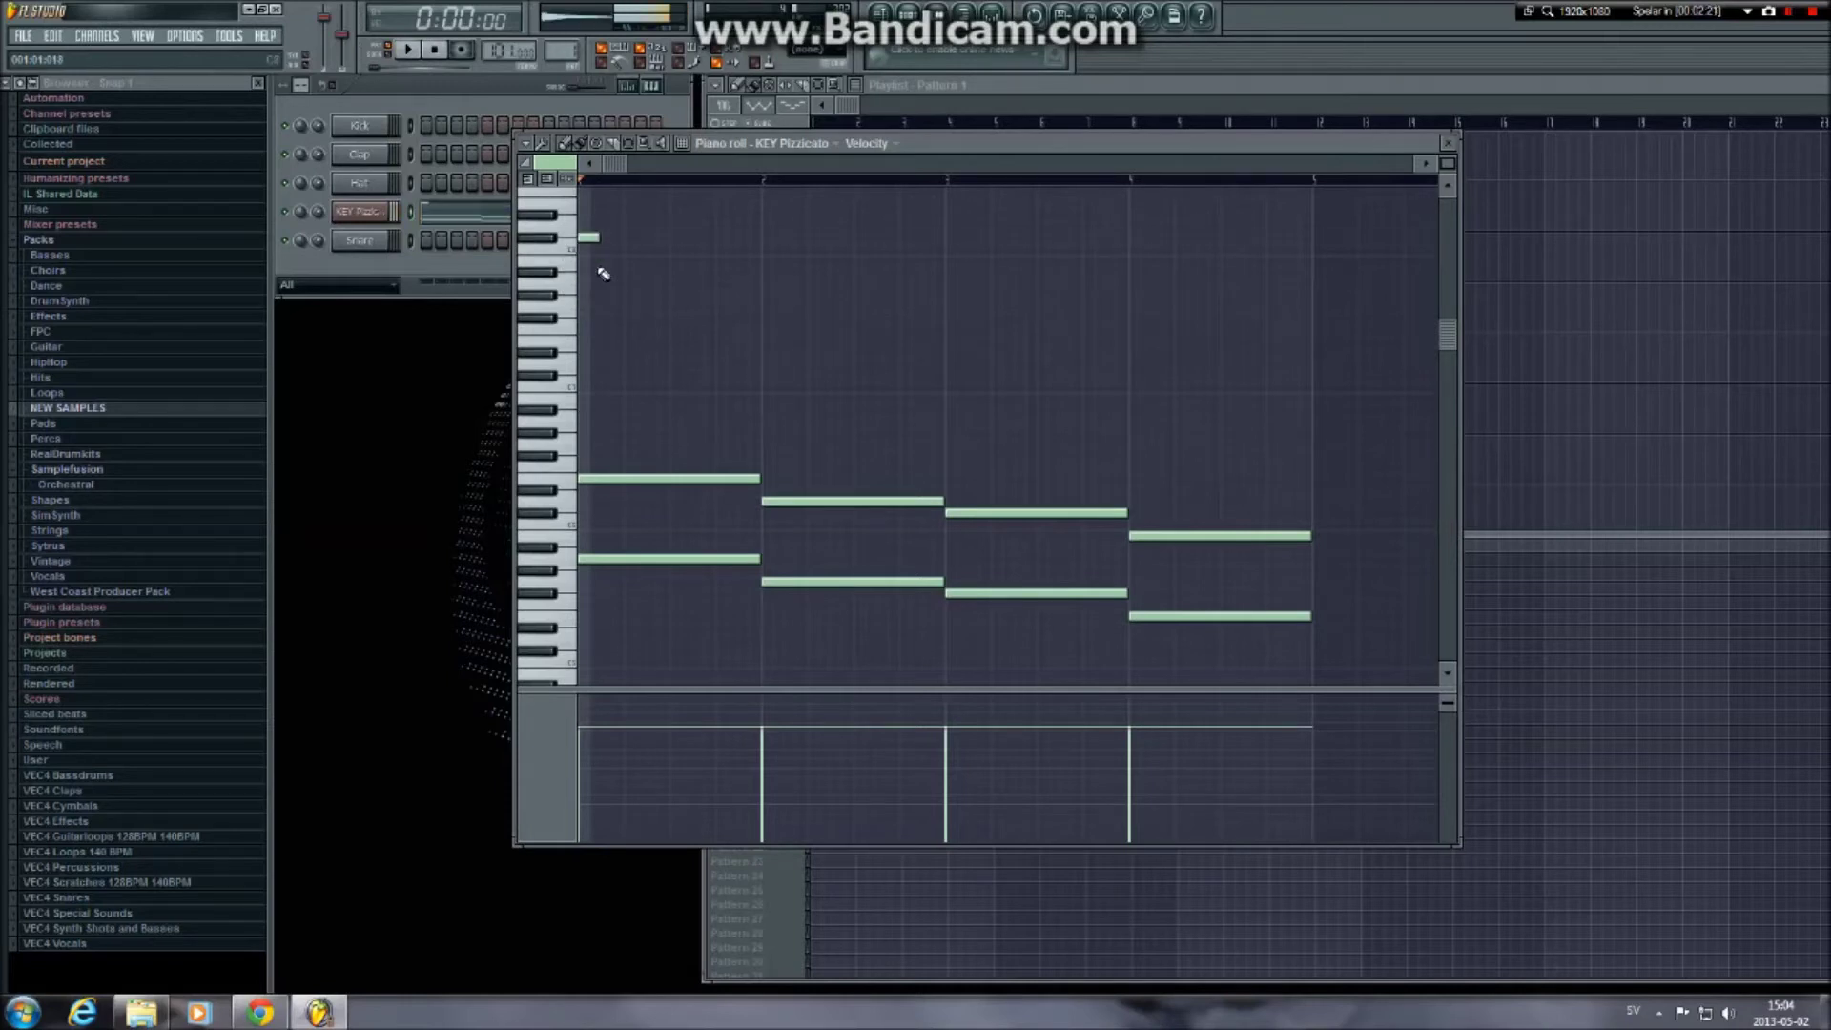
# Add two short E melody notes on beats two and three of bar 1 and play them back
pyautogui.scroll(3, 597, 245)
pyautogui.click(630, 295)
pyautogui.click(675, 296)
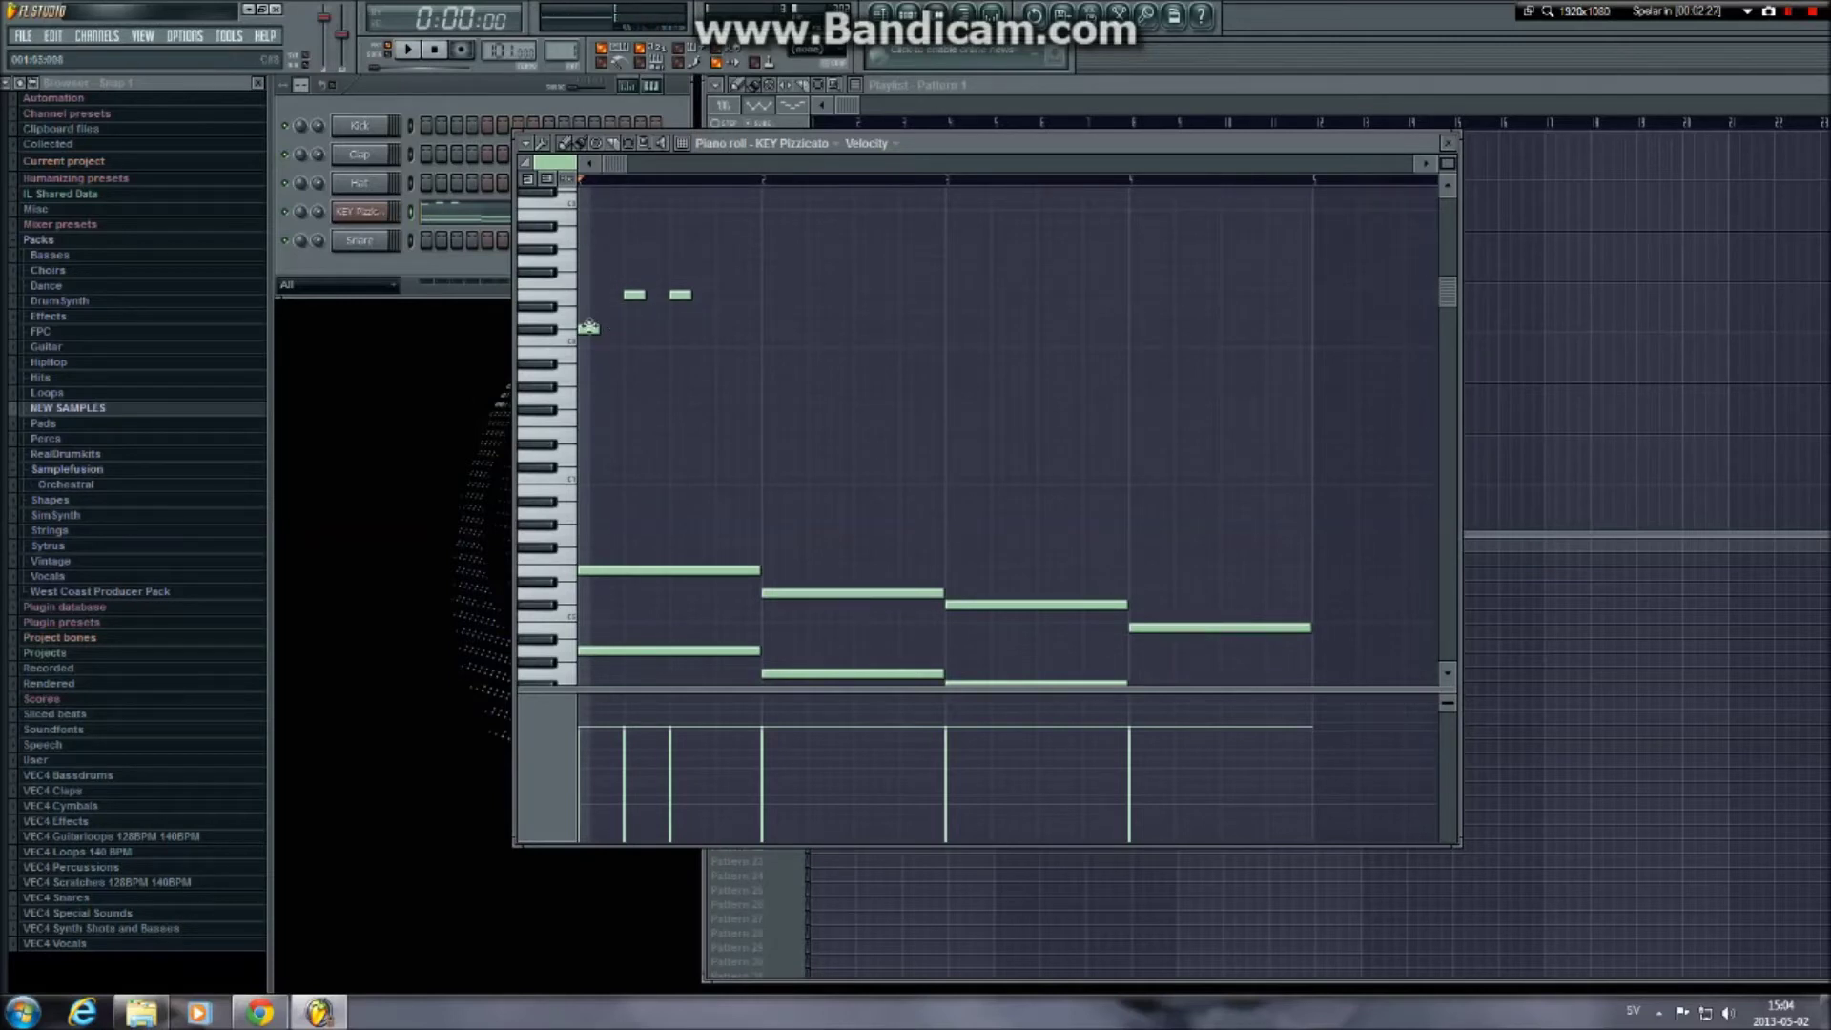
pyautogui.press('space')
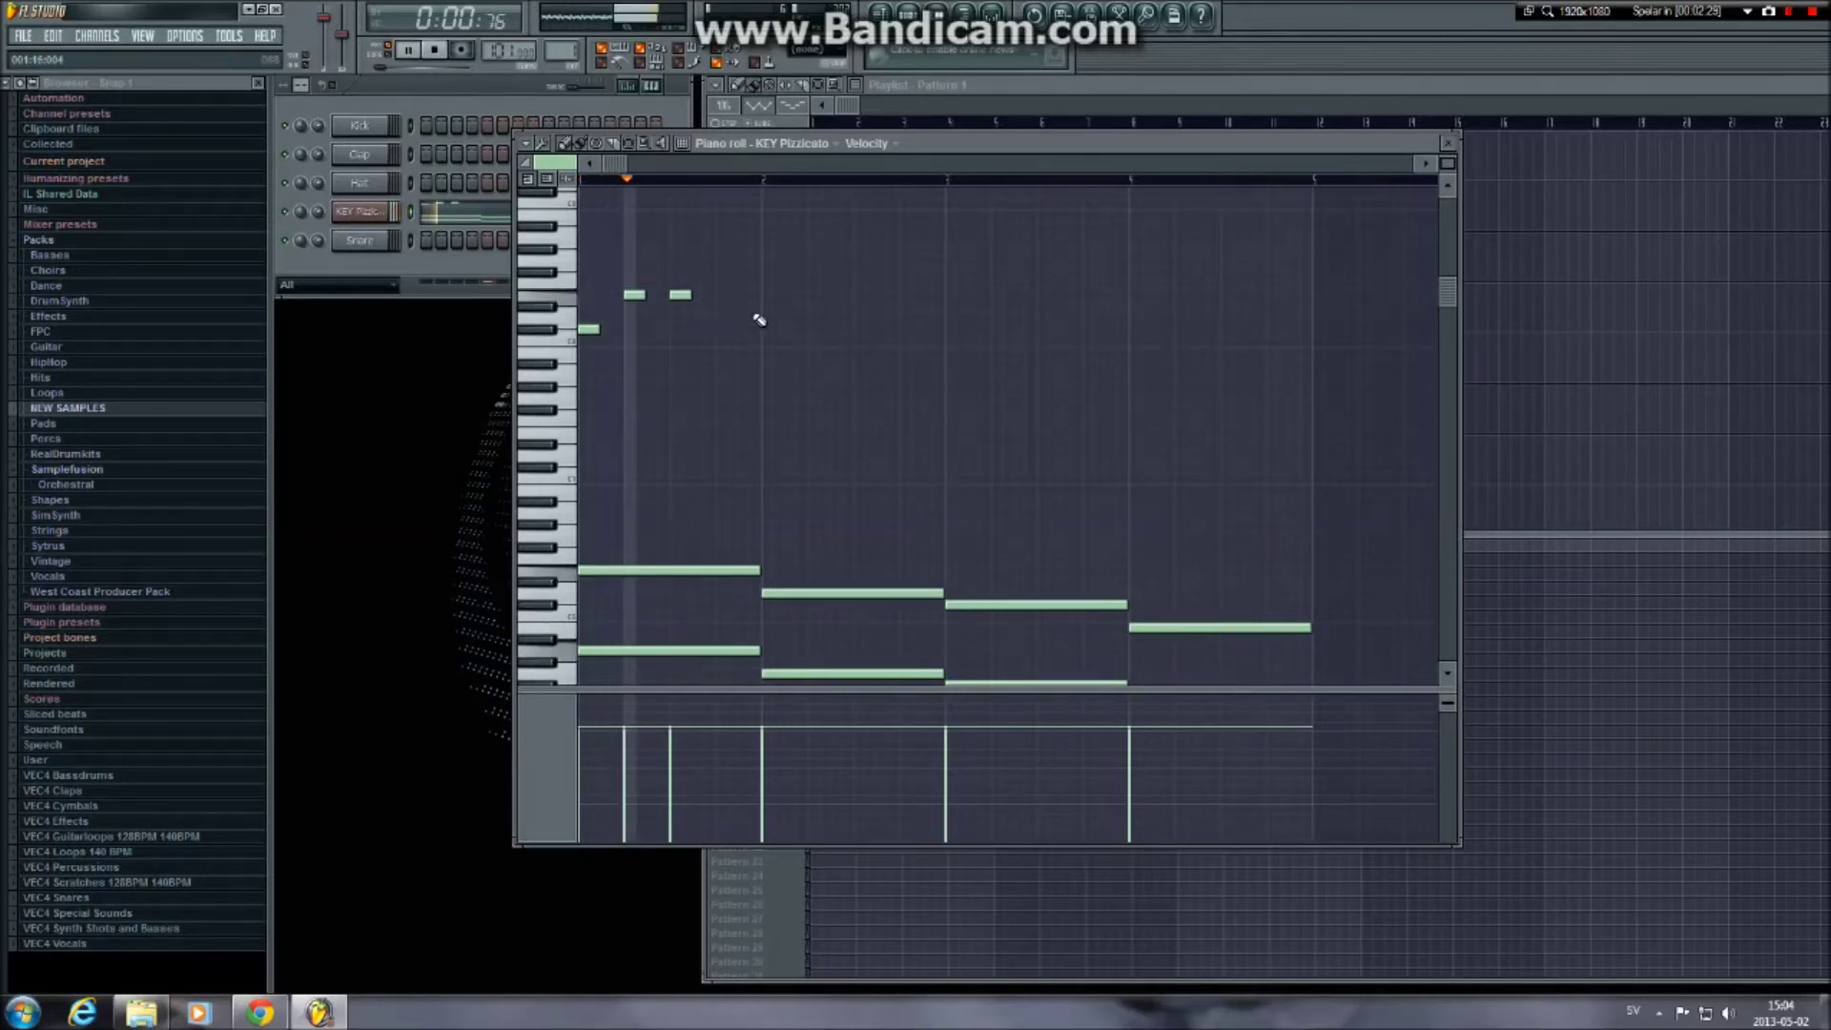
pyautogui.press('space')
pyautogui.click(710, 328)
pyautogui.rightClick(703, 328)
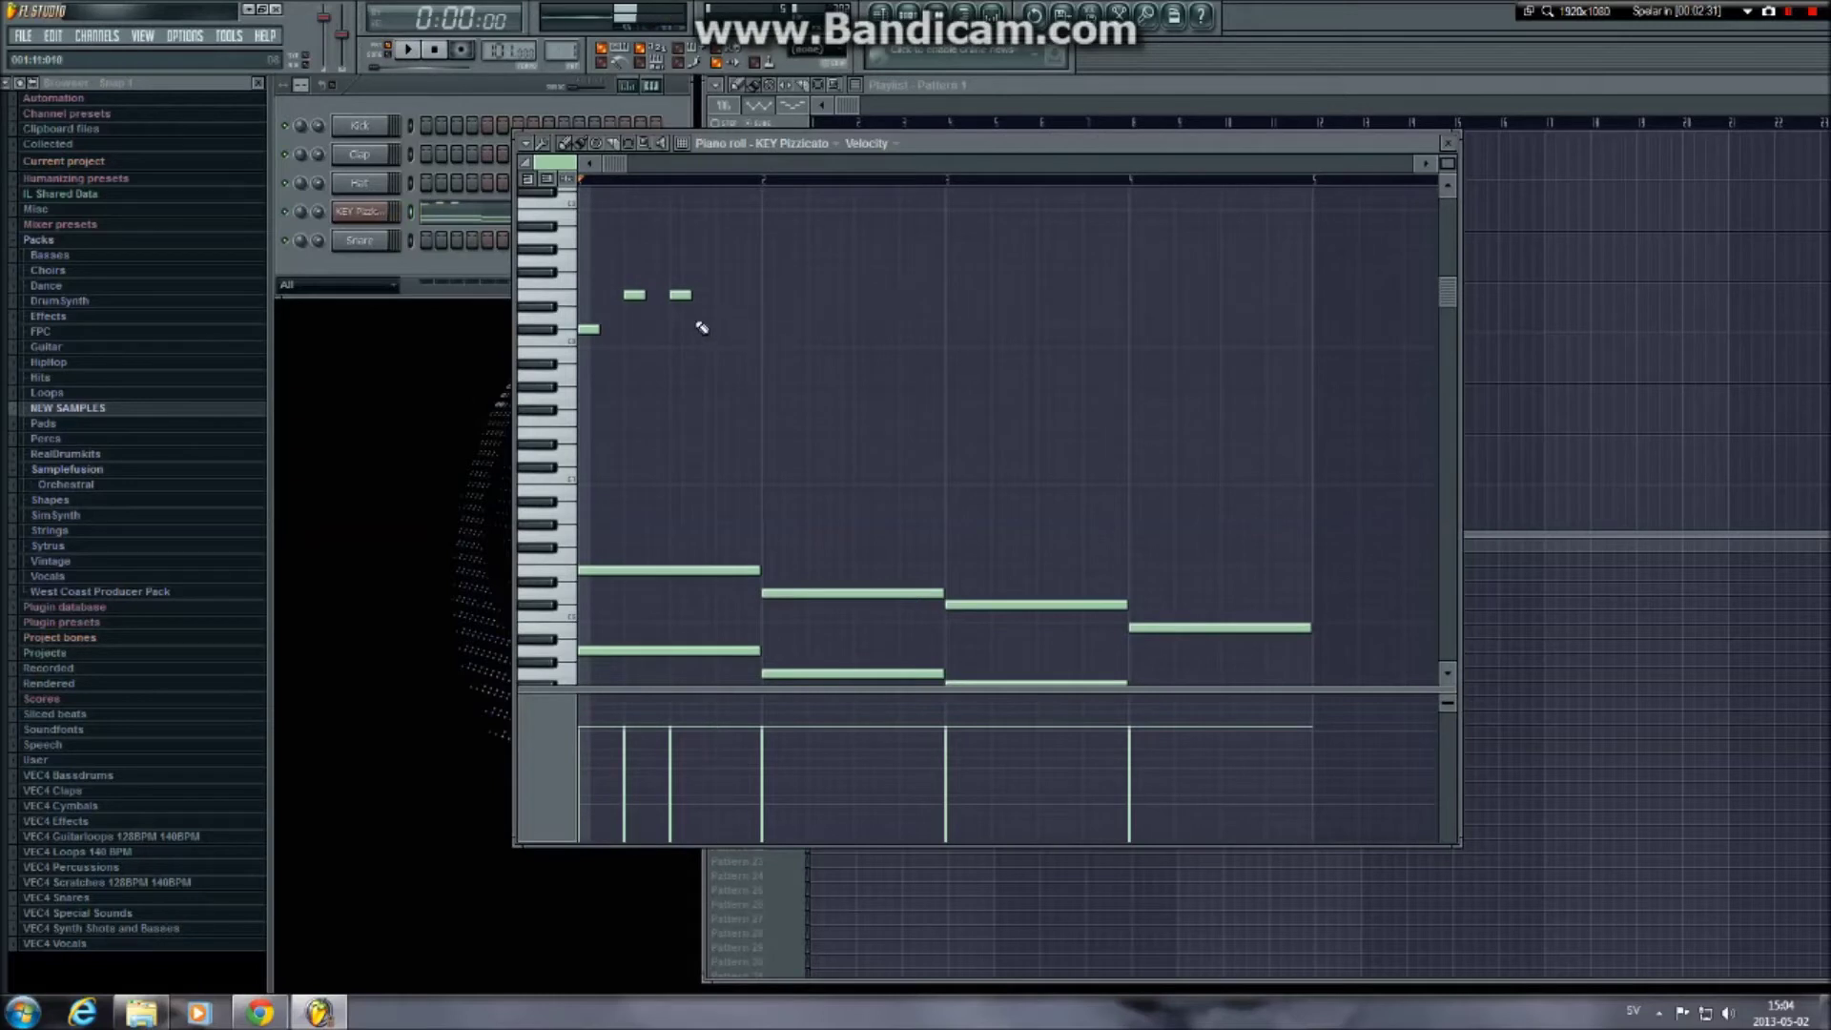
pyautogui.click(705, 318)
pyautogui.rightClick(706, 318)
pyautogui.click(705, 319)
pyautogui.press('space')
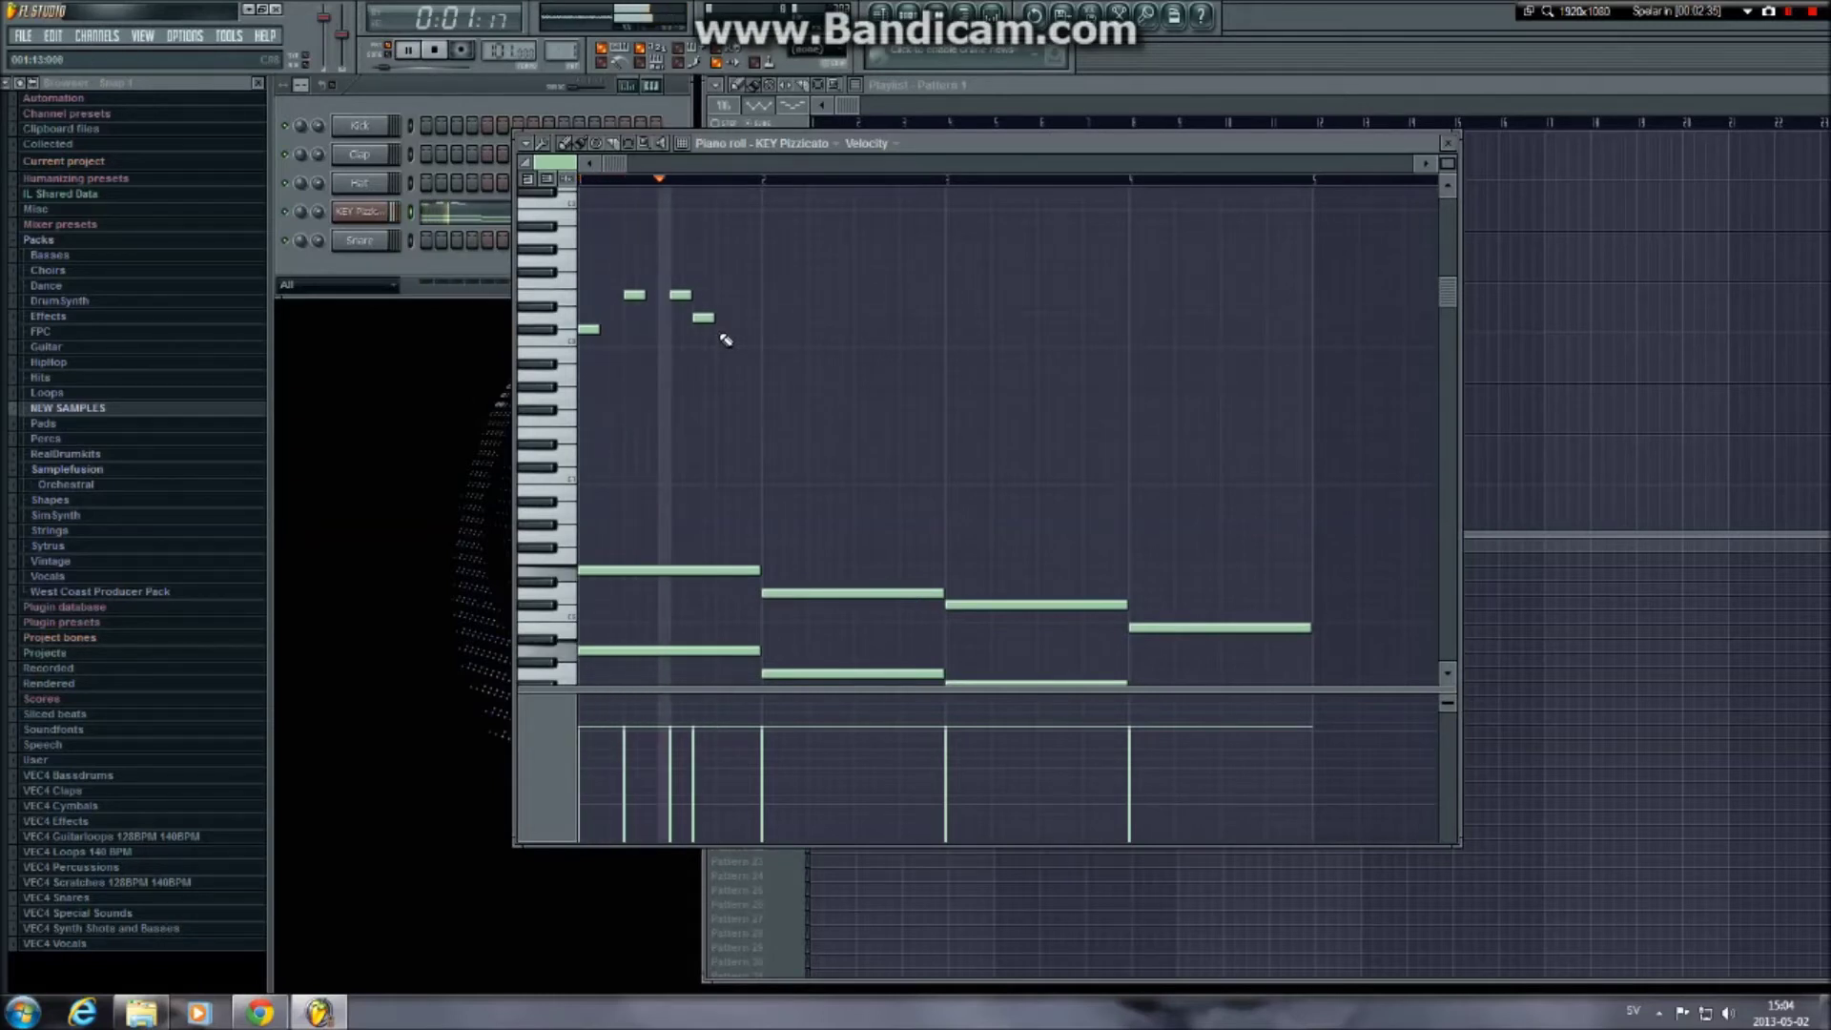
pyautogui.press('space')
pyautogui.rightClick(706, 318)
# Continue the melody with short D and C# notes on beat four of bar 1 and one-beat B and A notes in bar 2
pyautogui.click(729, 318)
pyautogui.click(748, 330)
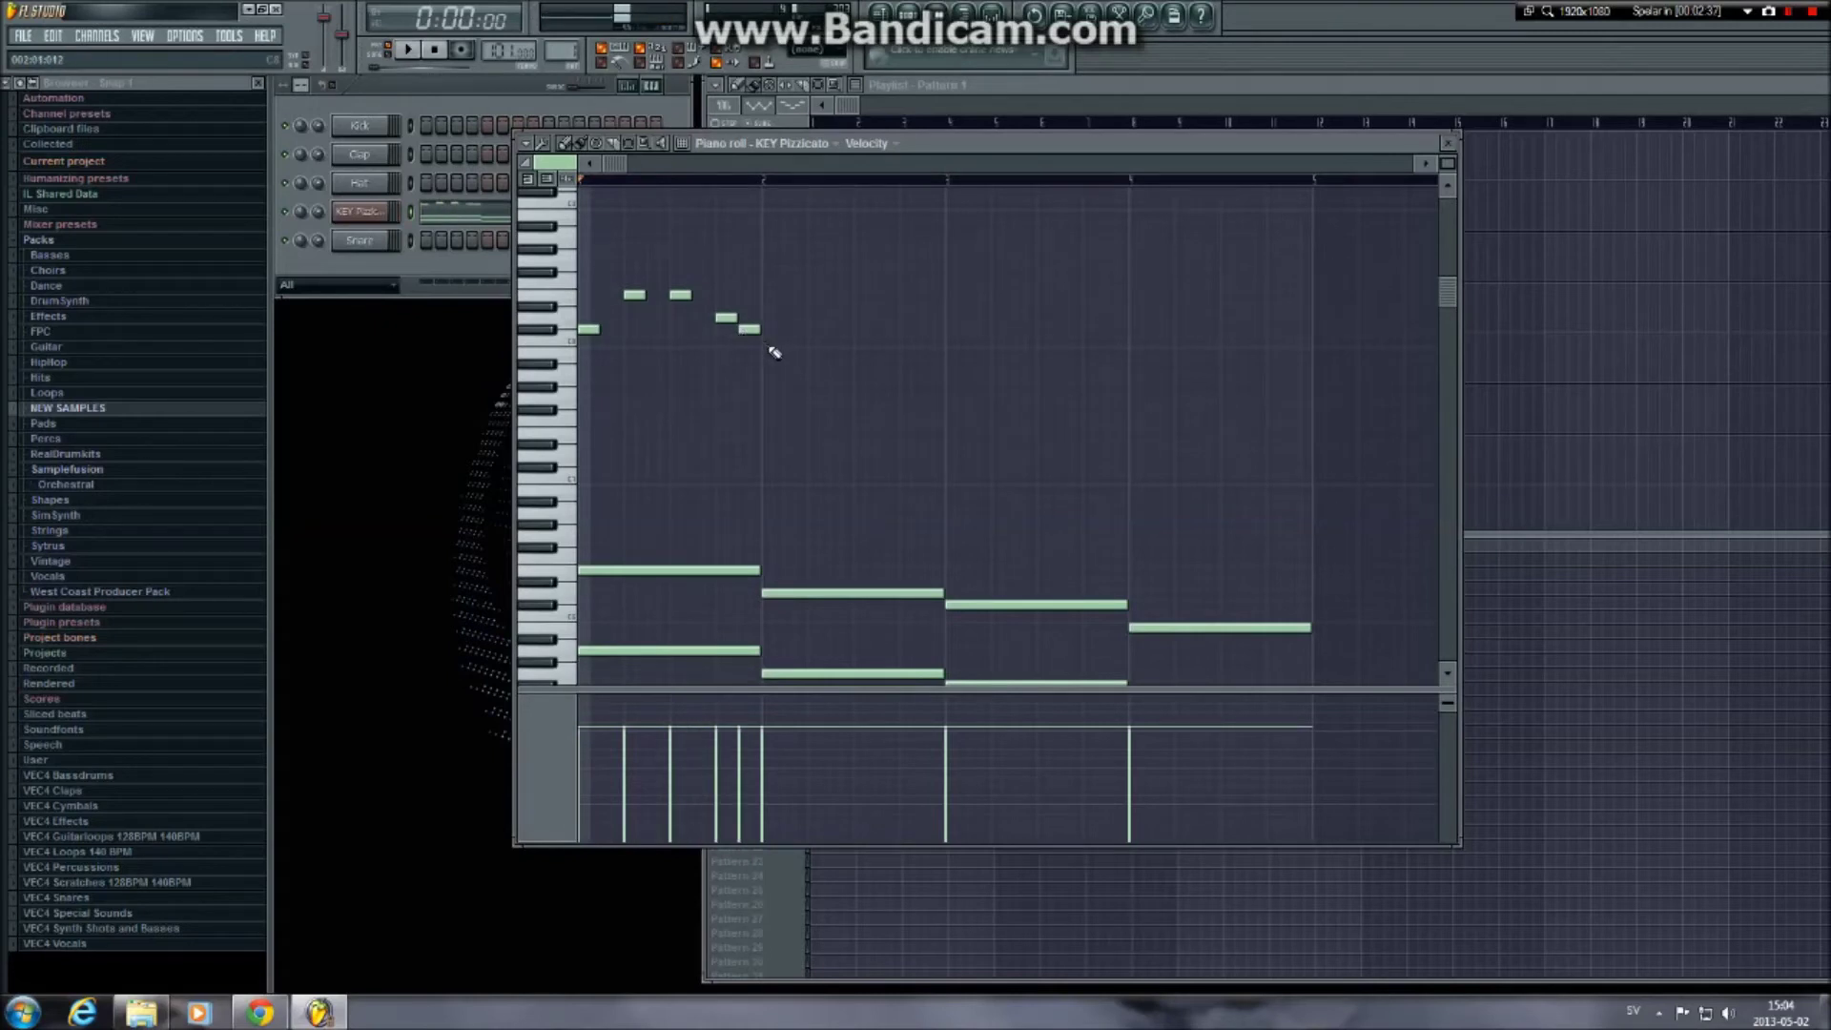
pyautogui.click(771, 352)
pyautogui.click(811, 374)
pyautogui.rightClick(817, 375)
pyautogui.click(811, 375)
pyautogui.click(843, 375)
pyautogui.rightClick(848, 376)
pyautogui.click(819, 376)
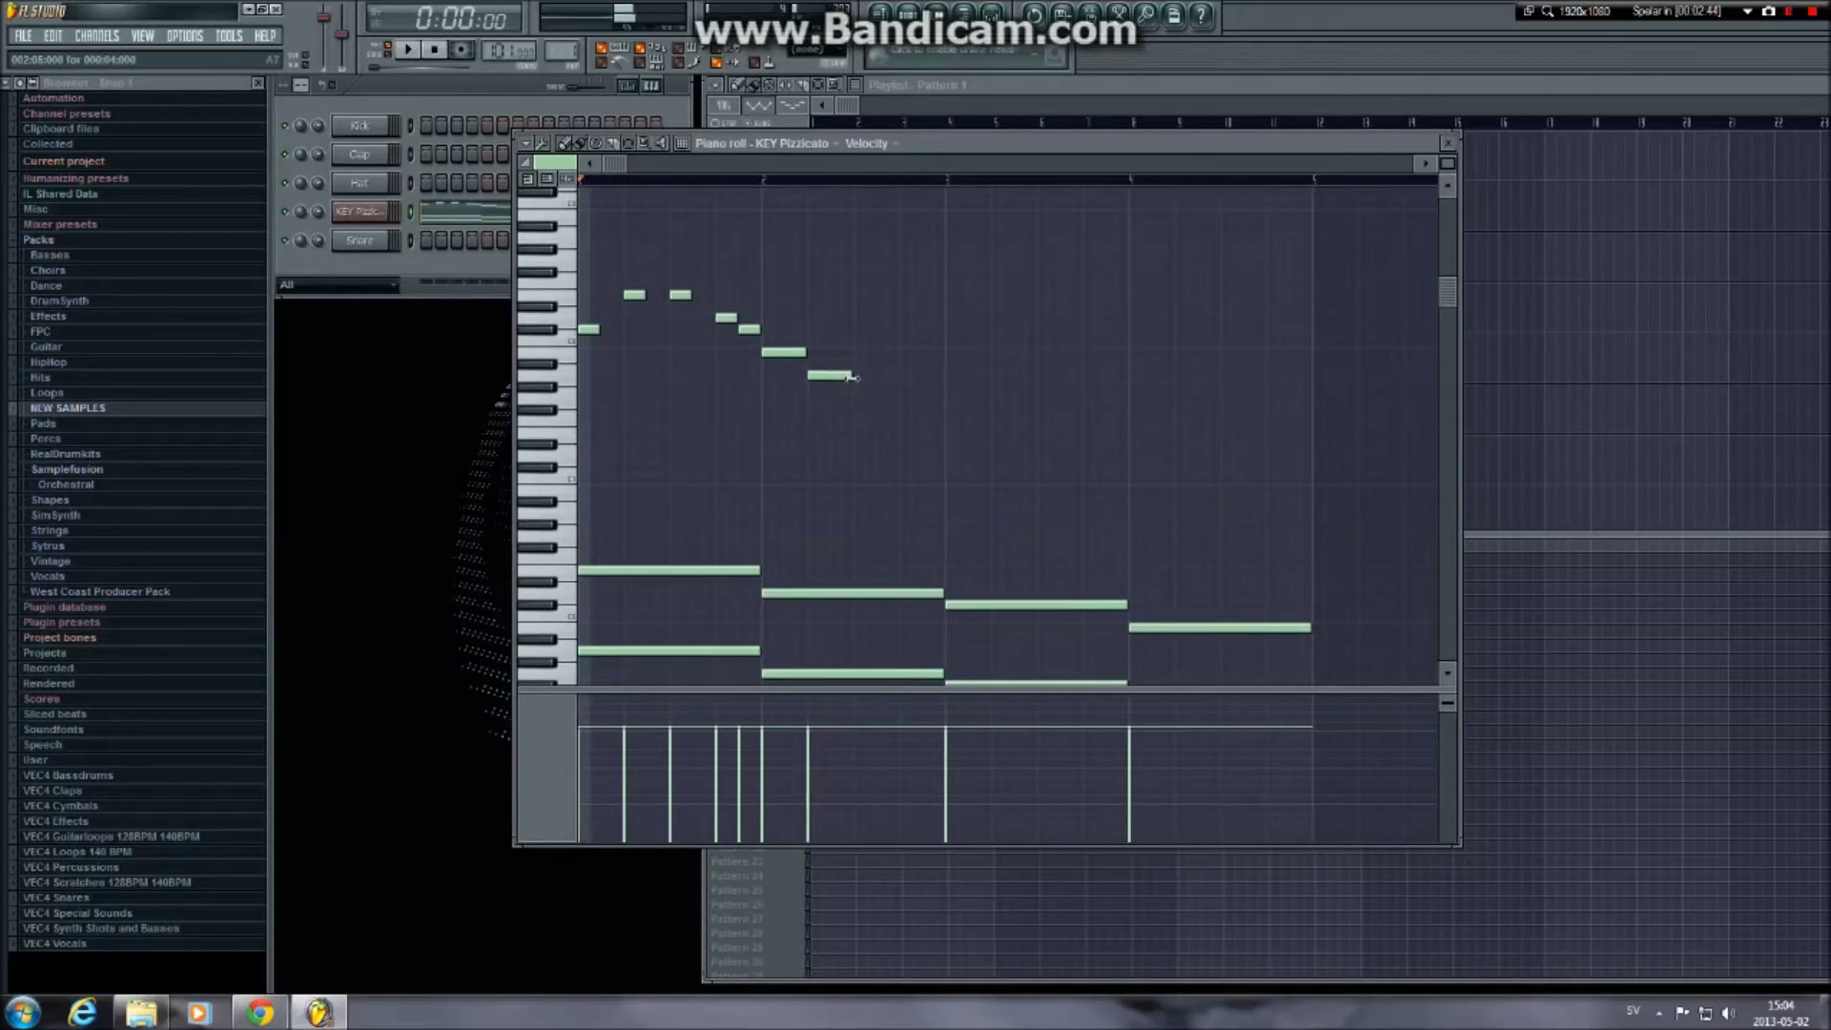
# Shorten the A in bar 2 to a sixteenth, add short B and C# notes and a B held to the bar's end, and play
pyautogui.click(825, 352)
pyautogui.click(857, 331)
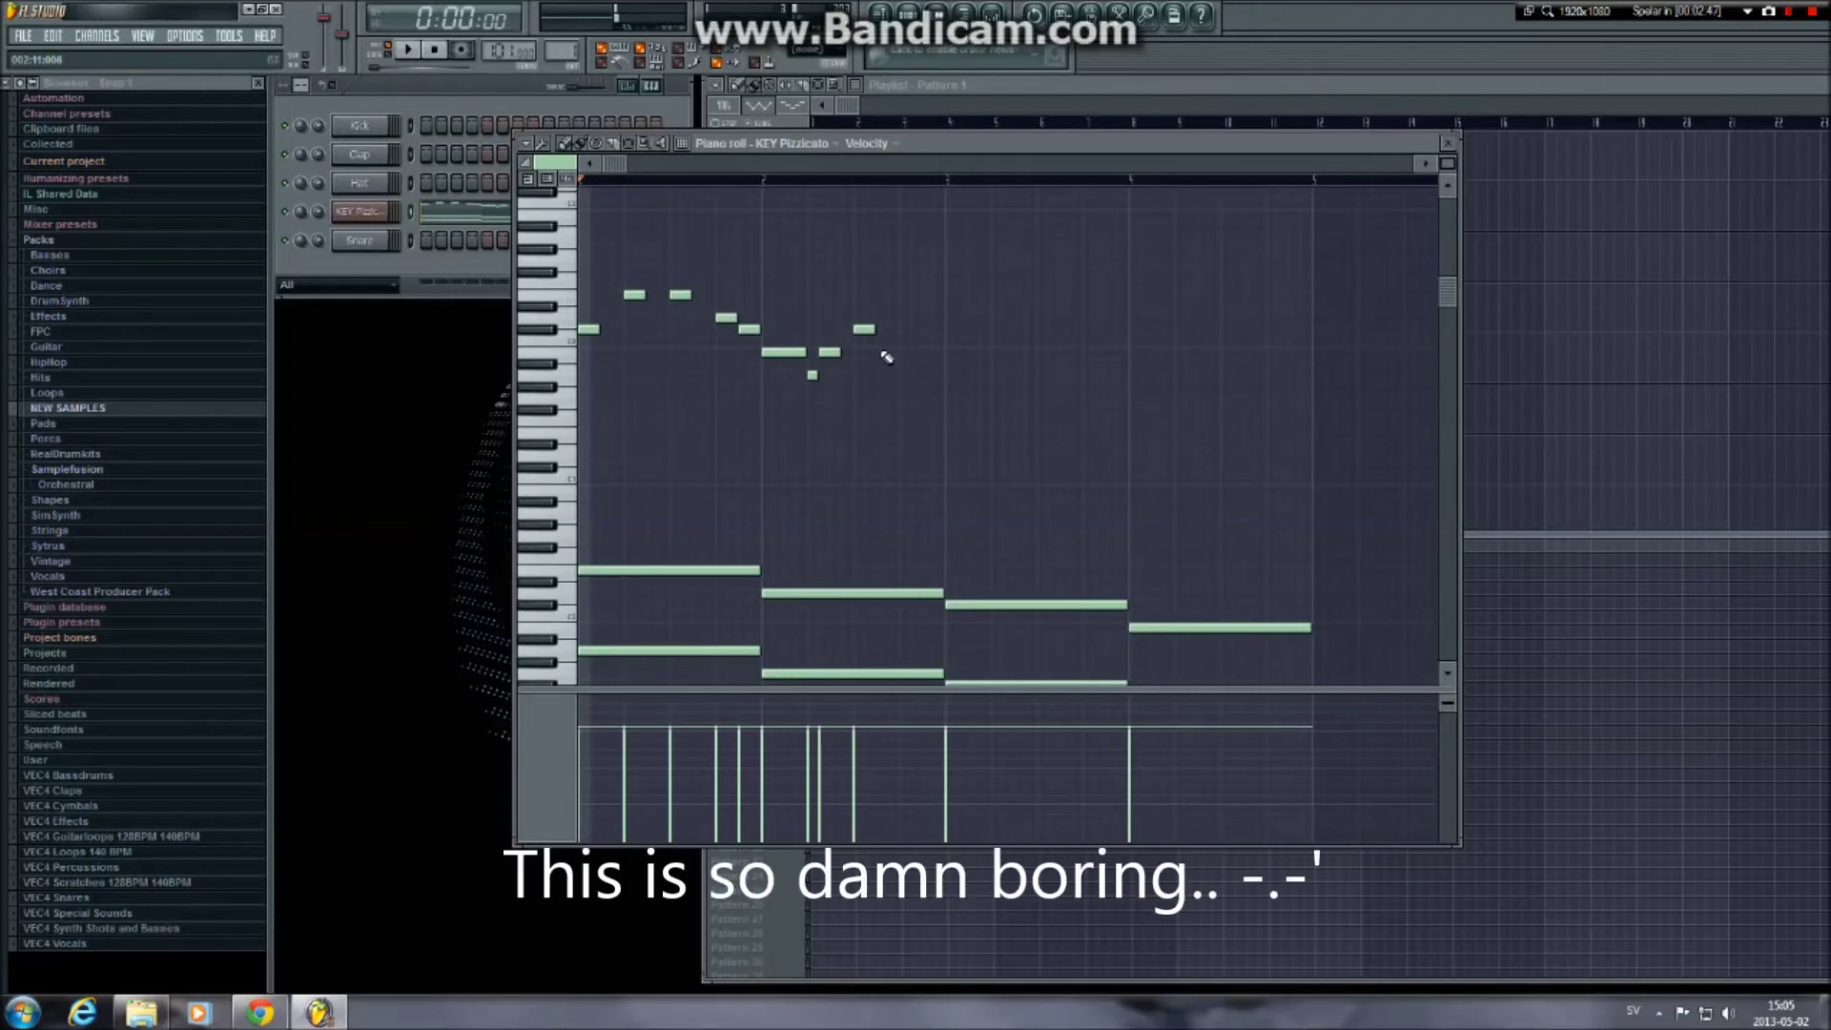
pyautogui.click(880, 354)
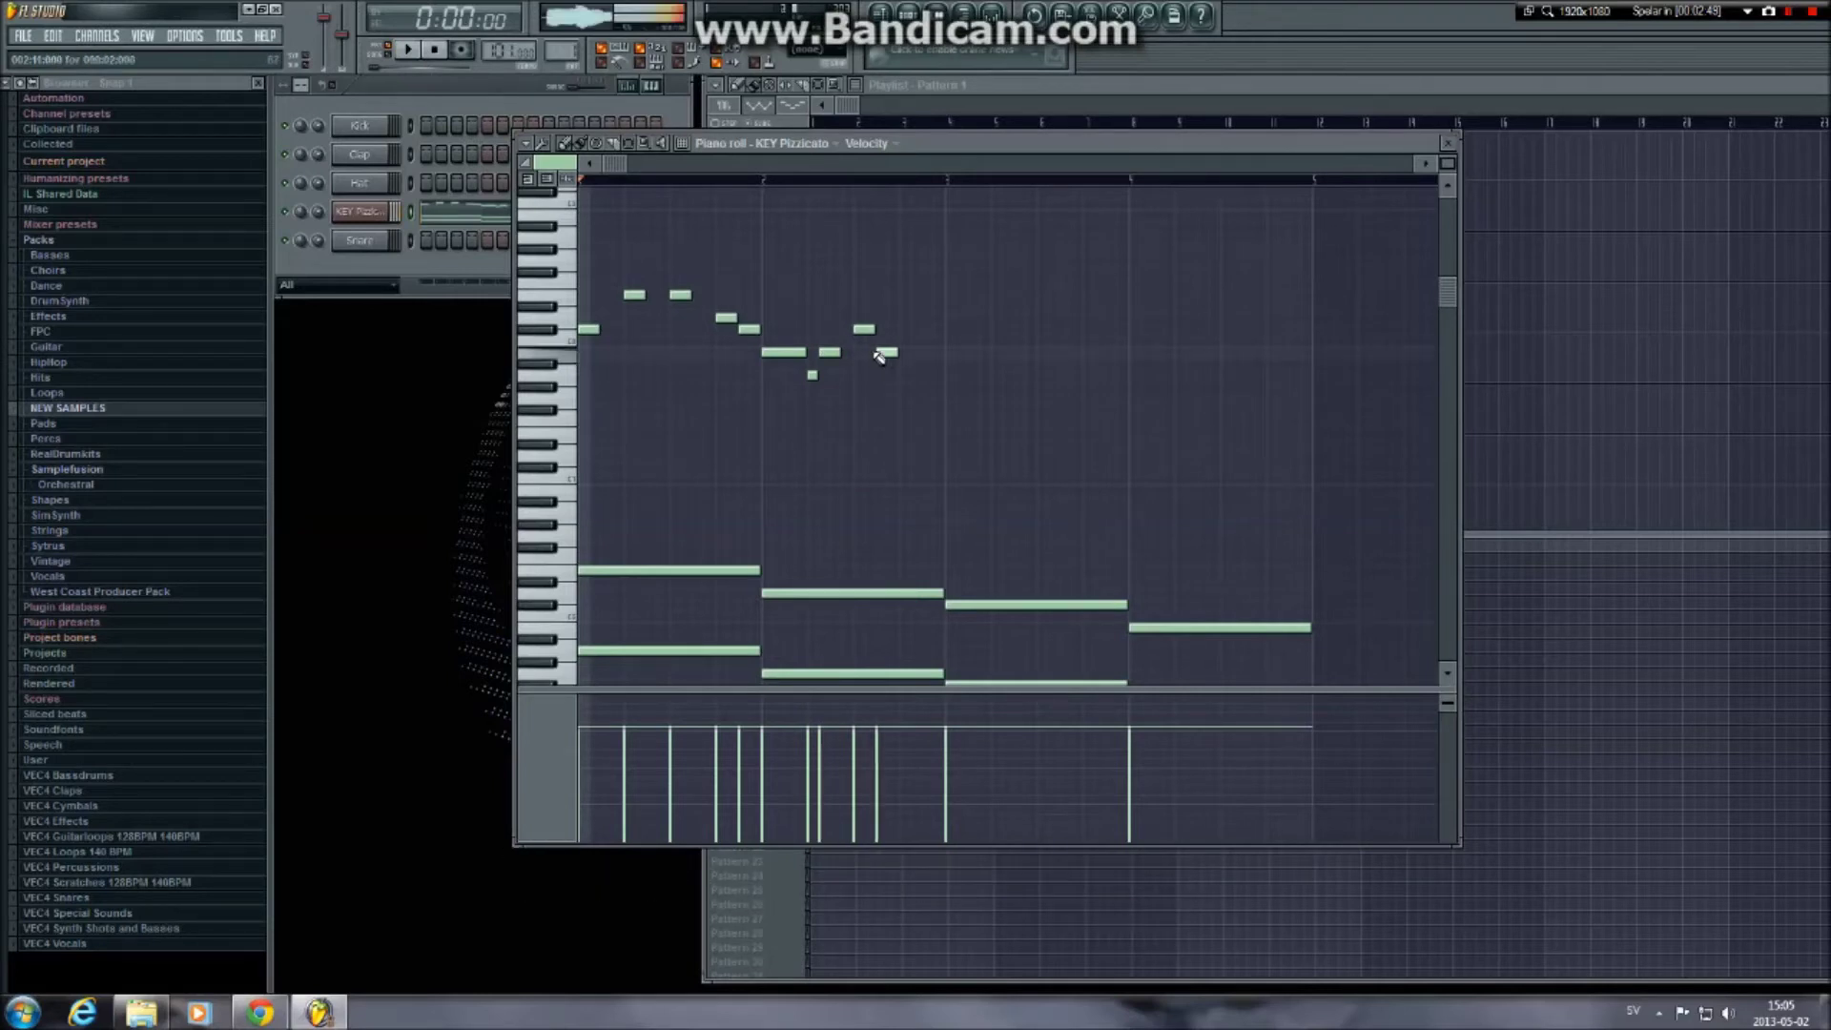
pyautogui.moveTo(944, 362); pyautogui.dragTo(942, 351)
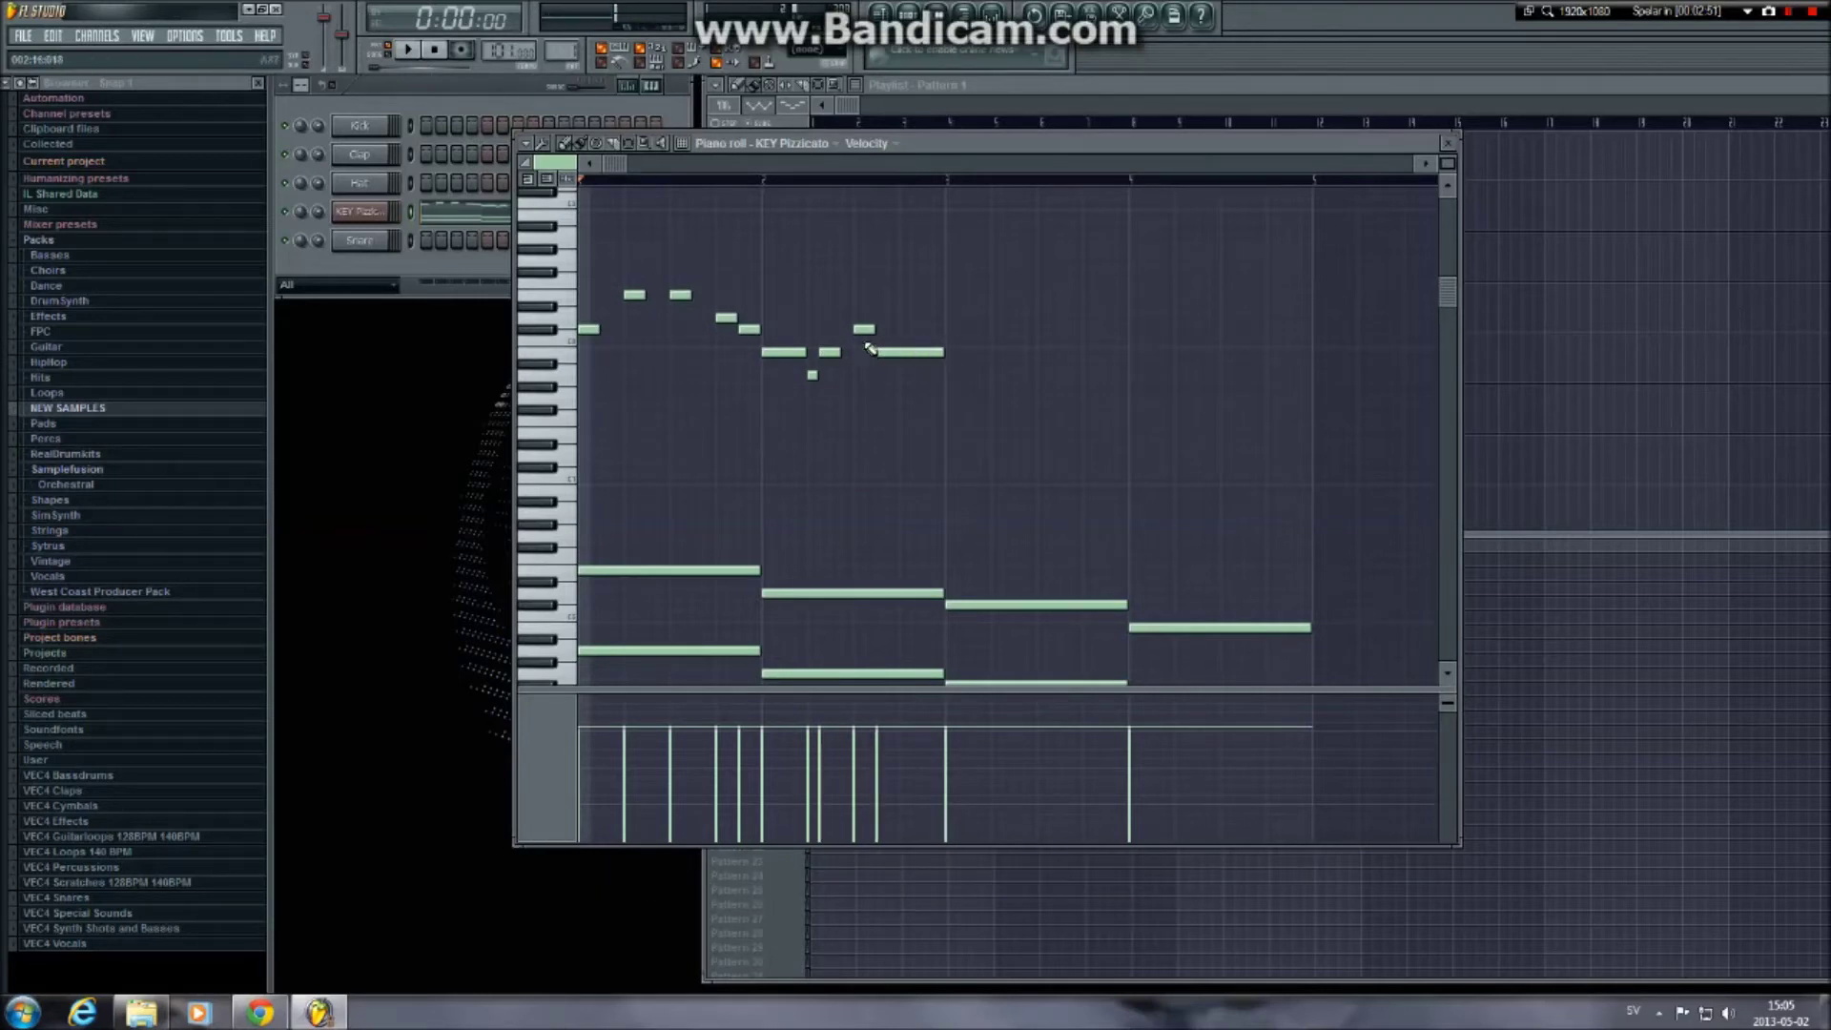
pyautogui.press('space')
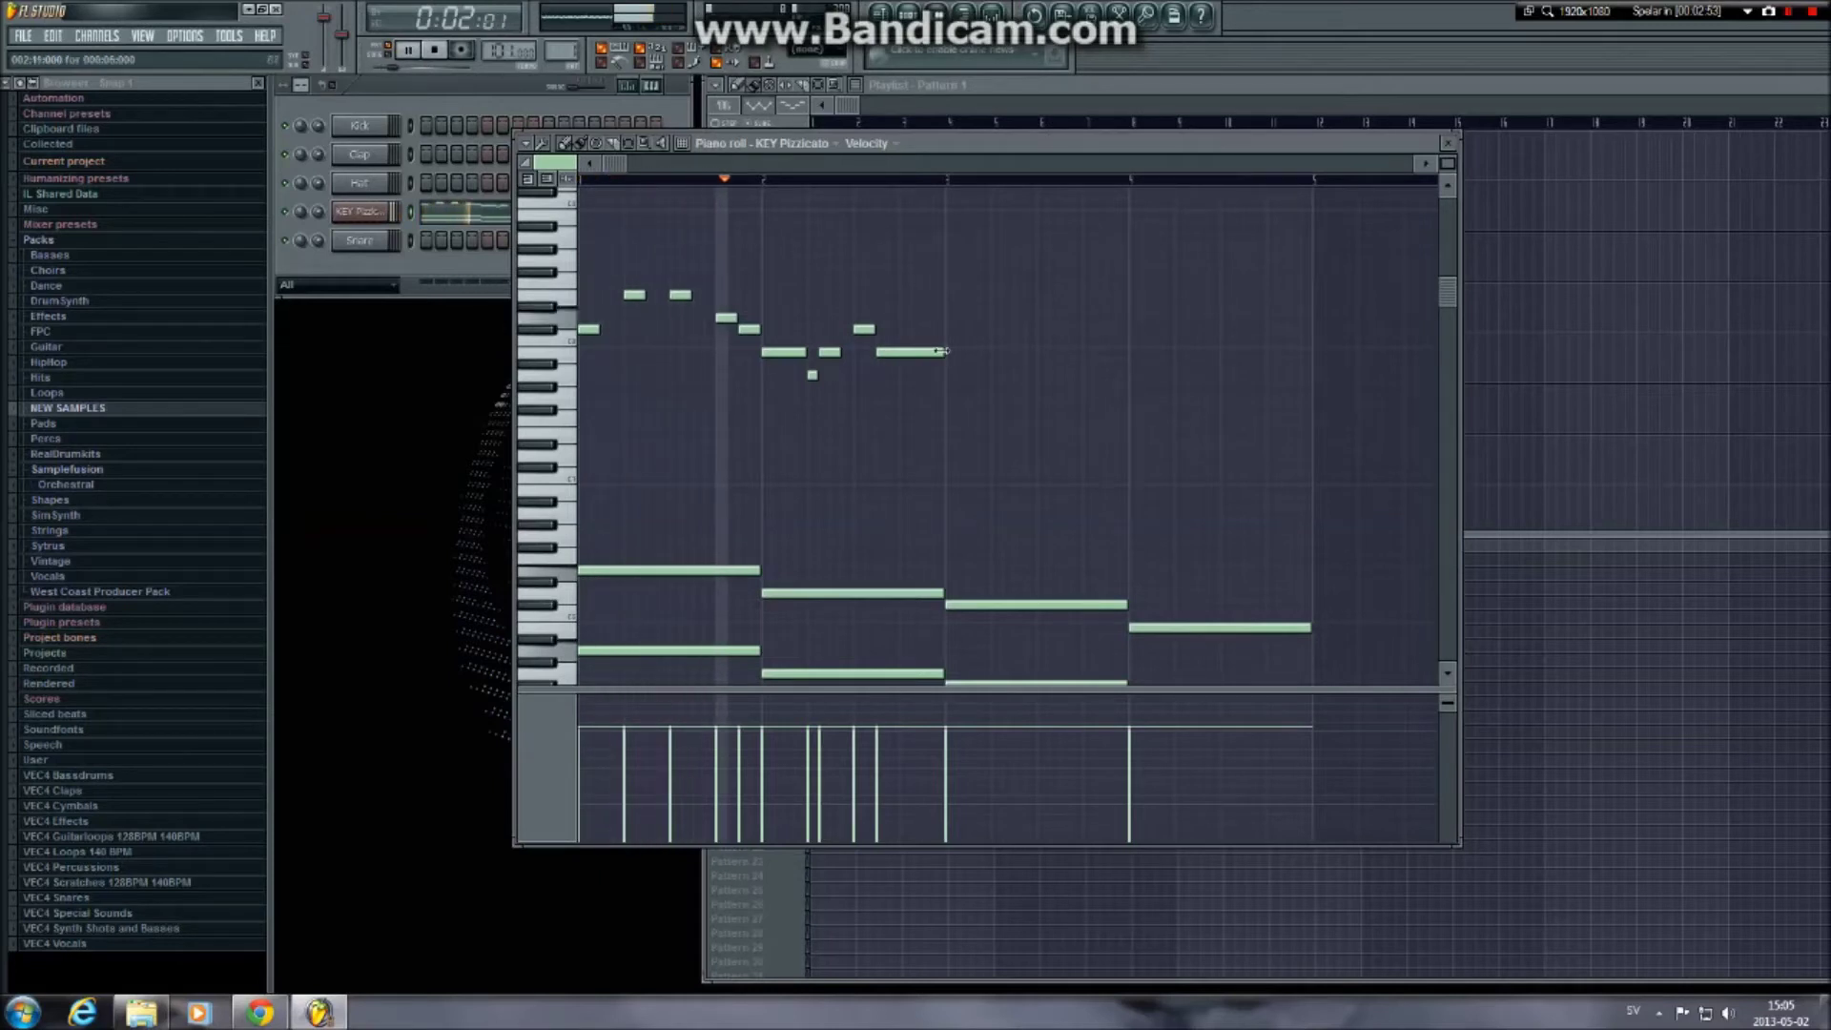
# Shorten bar 2's opening B, shift the sixteenth A and the short B after it one sixteenth earlier, and play the melody
pyautogui.rightClick(810, 374)
pyautogui.press('space')
pyautogui.hotkey('ctrl', 'z')
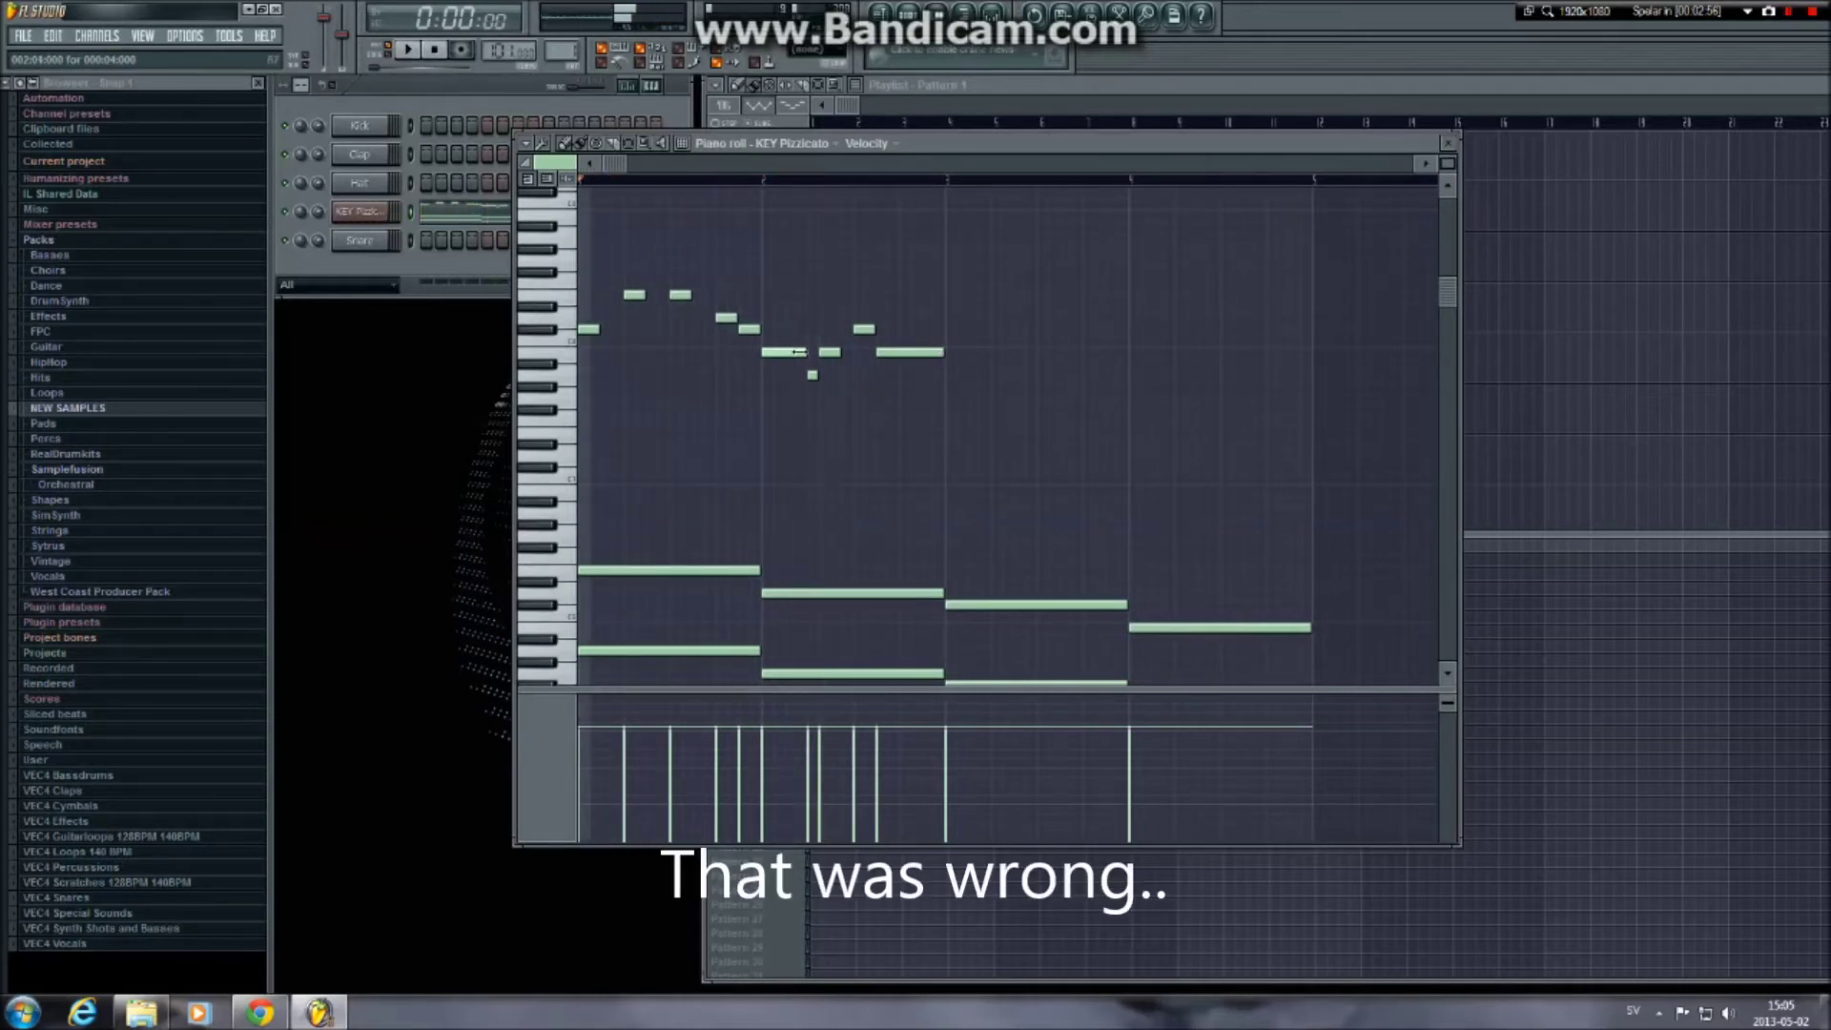
pyautogui.moveTo(813, 375); pyautogui.dragTo(802, 375)
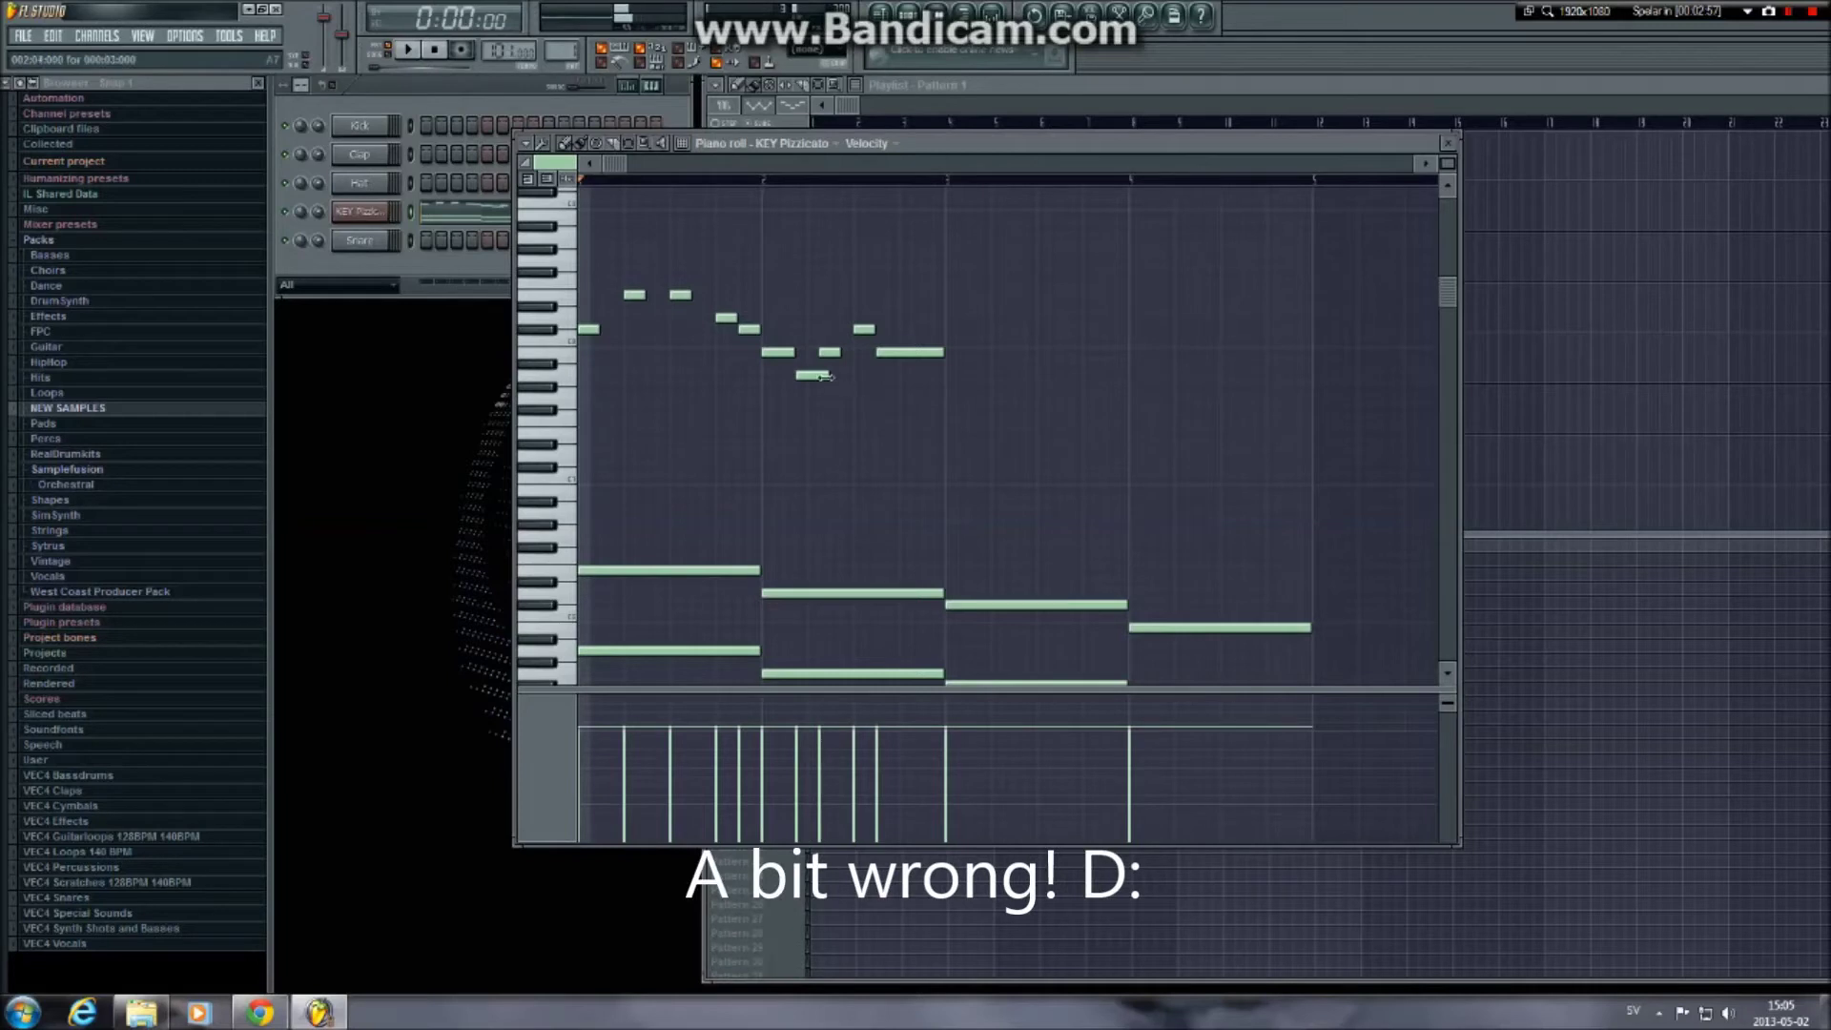
pyautogui.moveTo(816, 353); pyautogui.dragTo(805, 352)
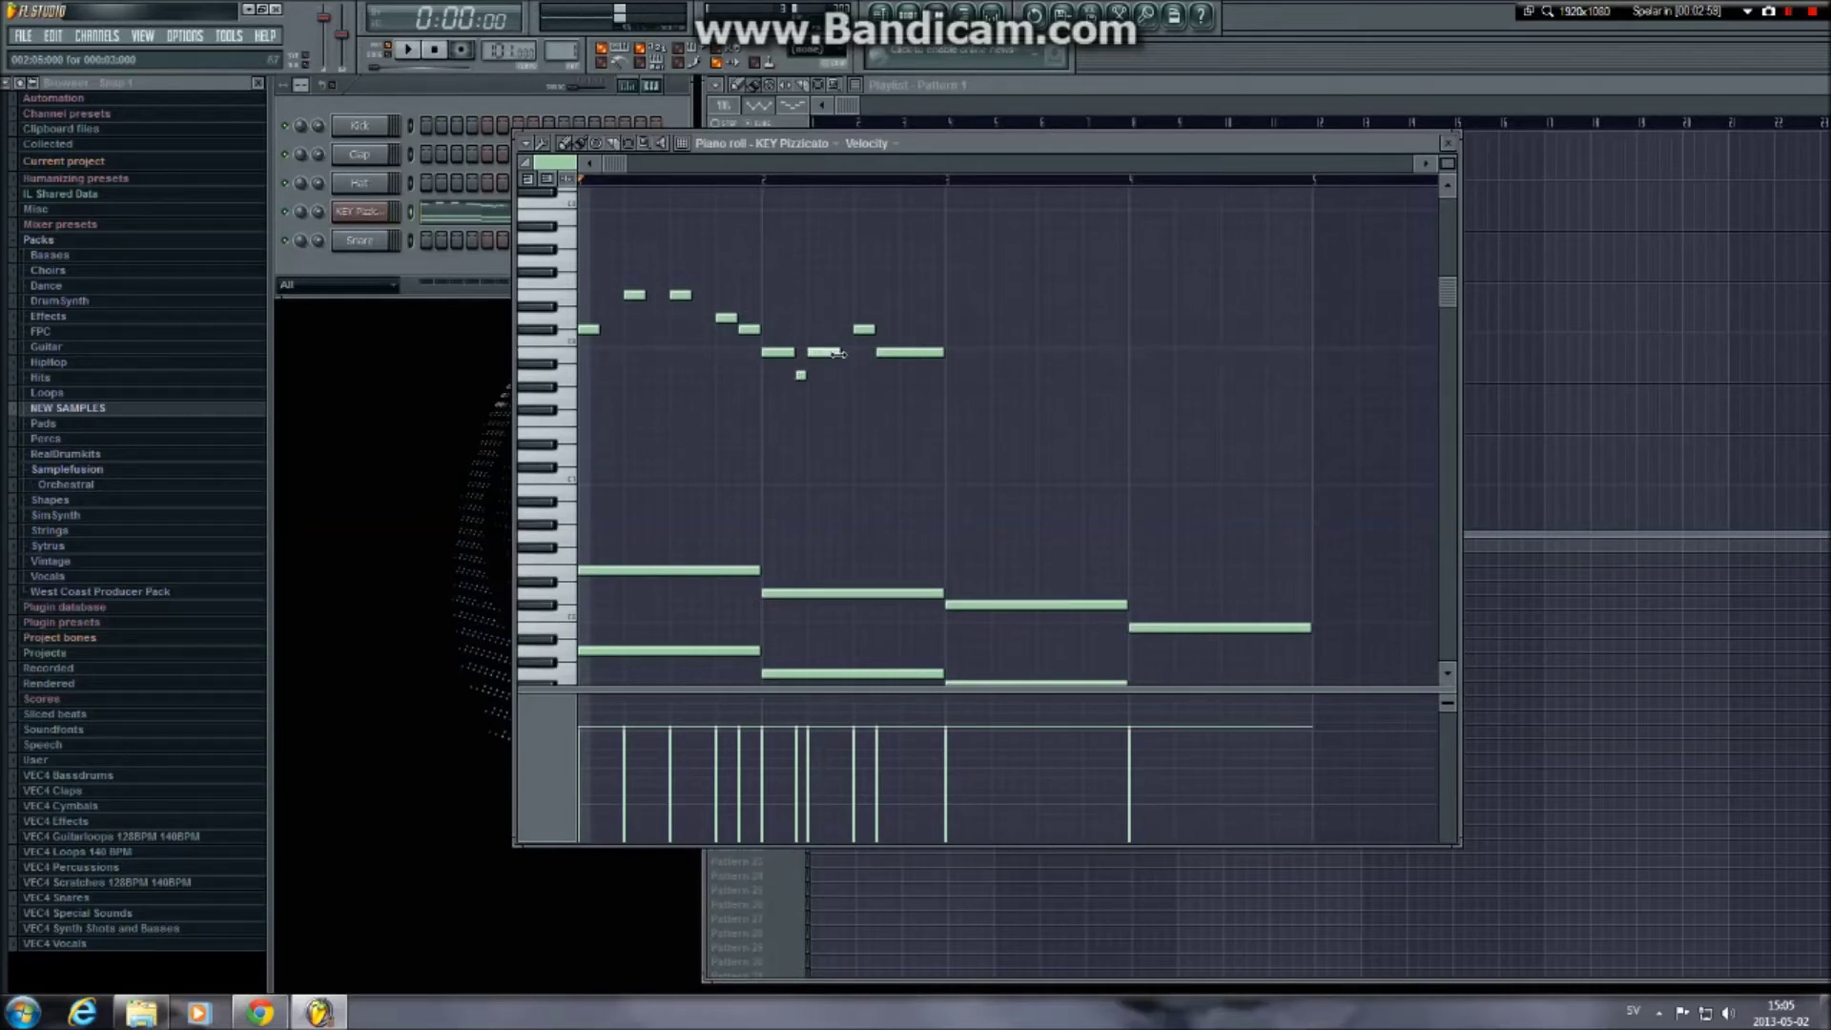
pyautogui.press('space')
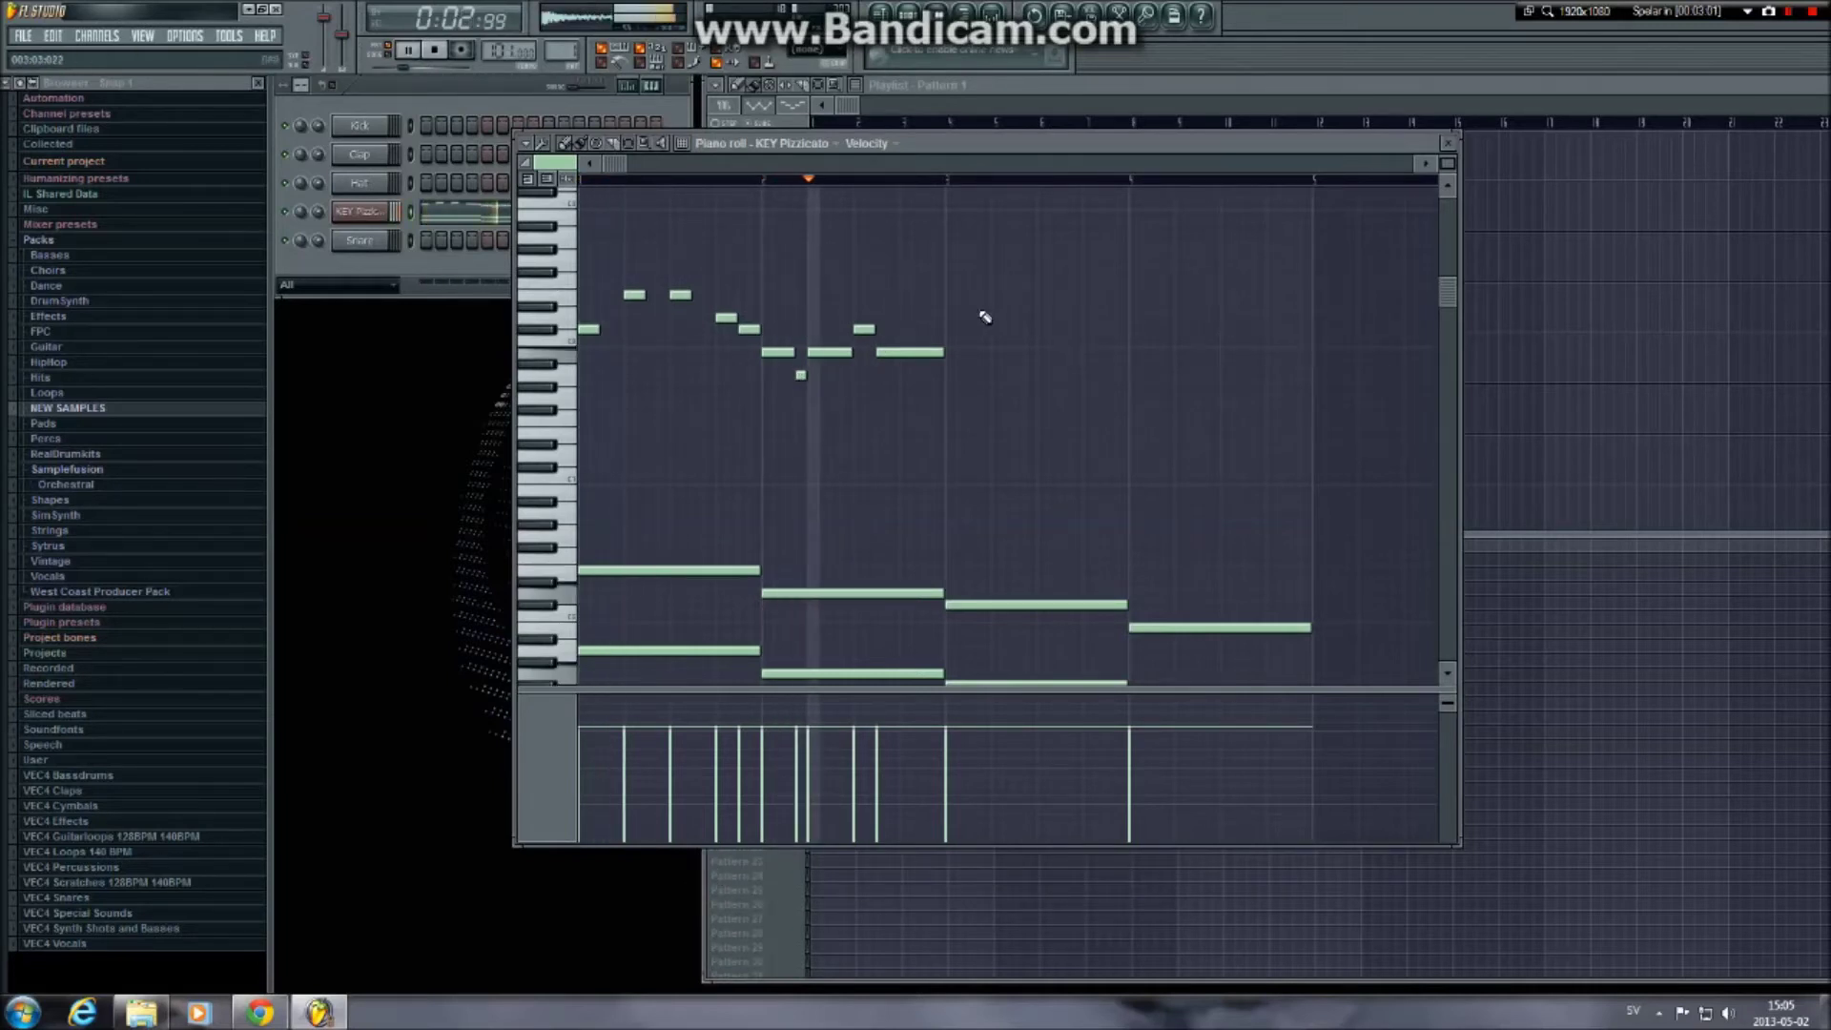
pyautogui.press('space')
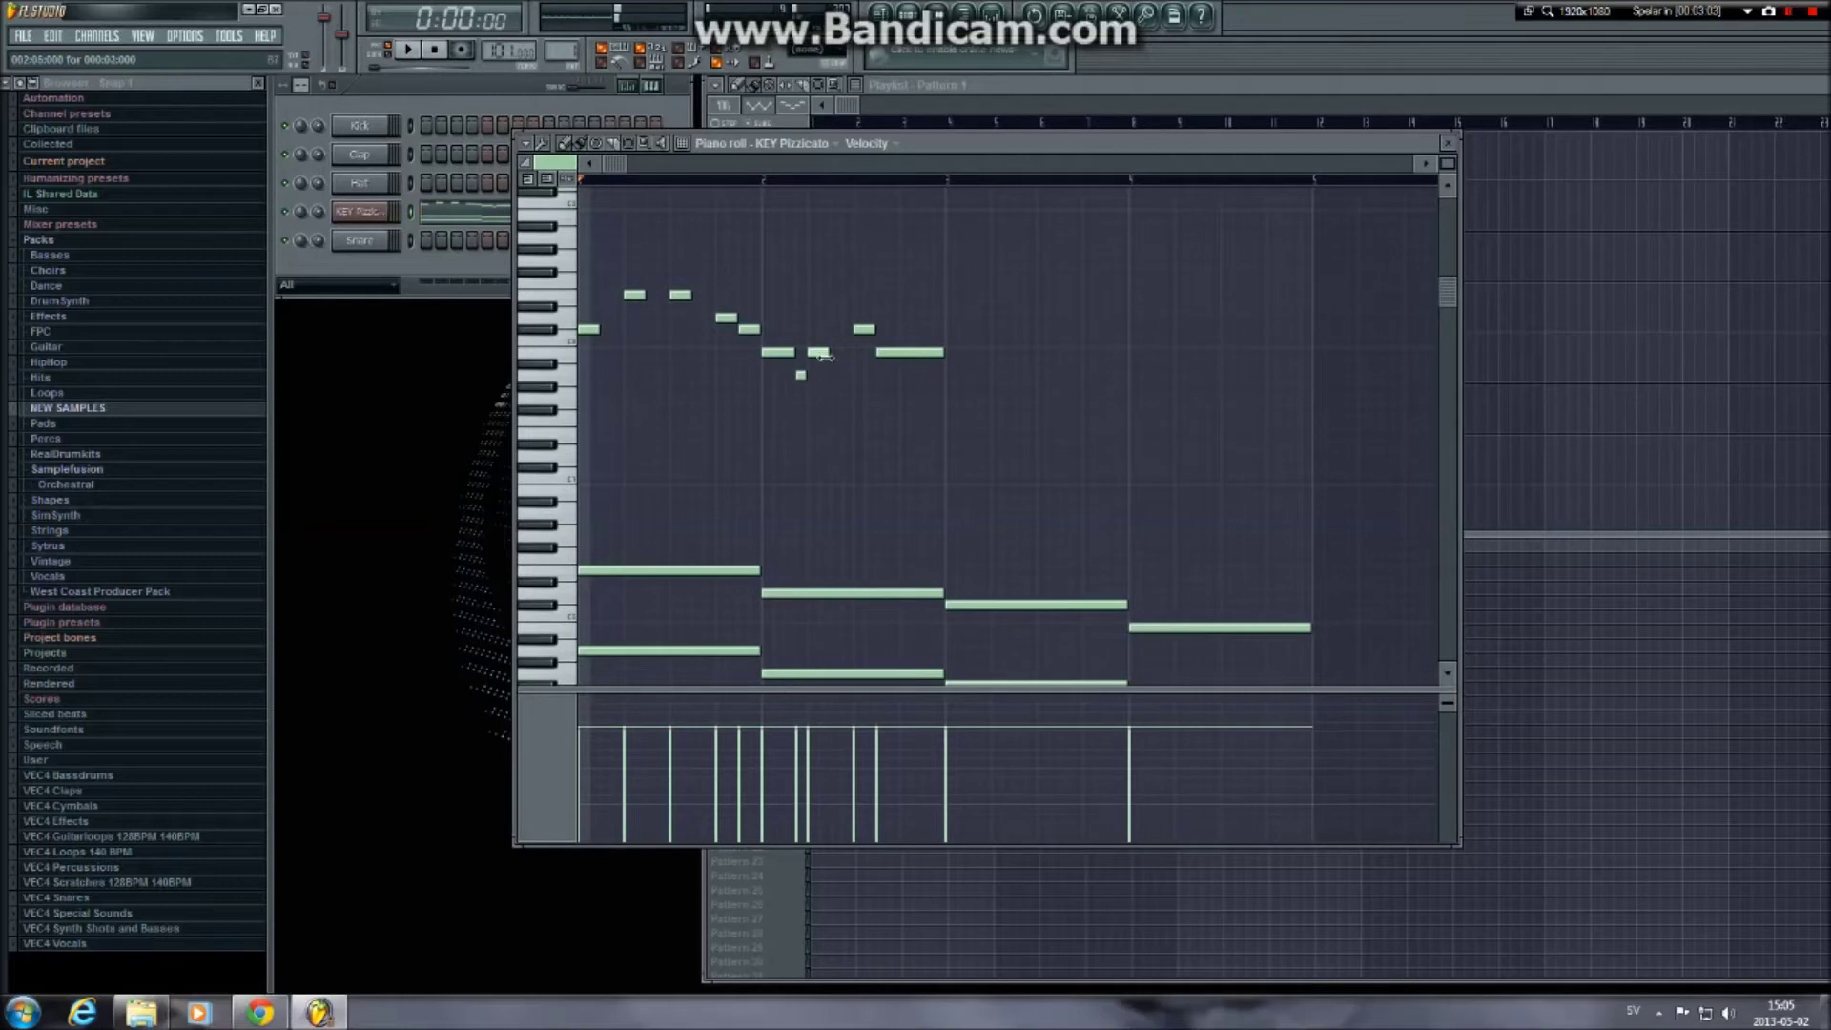
# Replace the last two notes of bar 2 with a C# right after the short B, a longer B and an eighth-note A
pyautogui.rightClick(909, 352)
pyautogui.rightClick(864, 330)
pyautogui.click(838, 329)
pyautogui.click(861, 340)
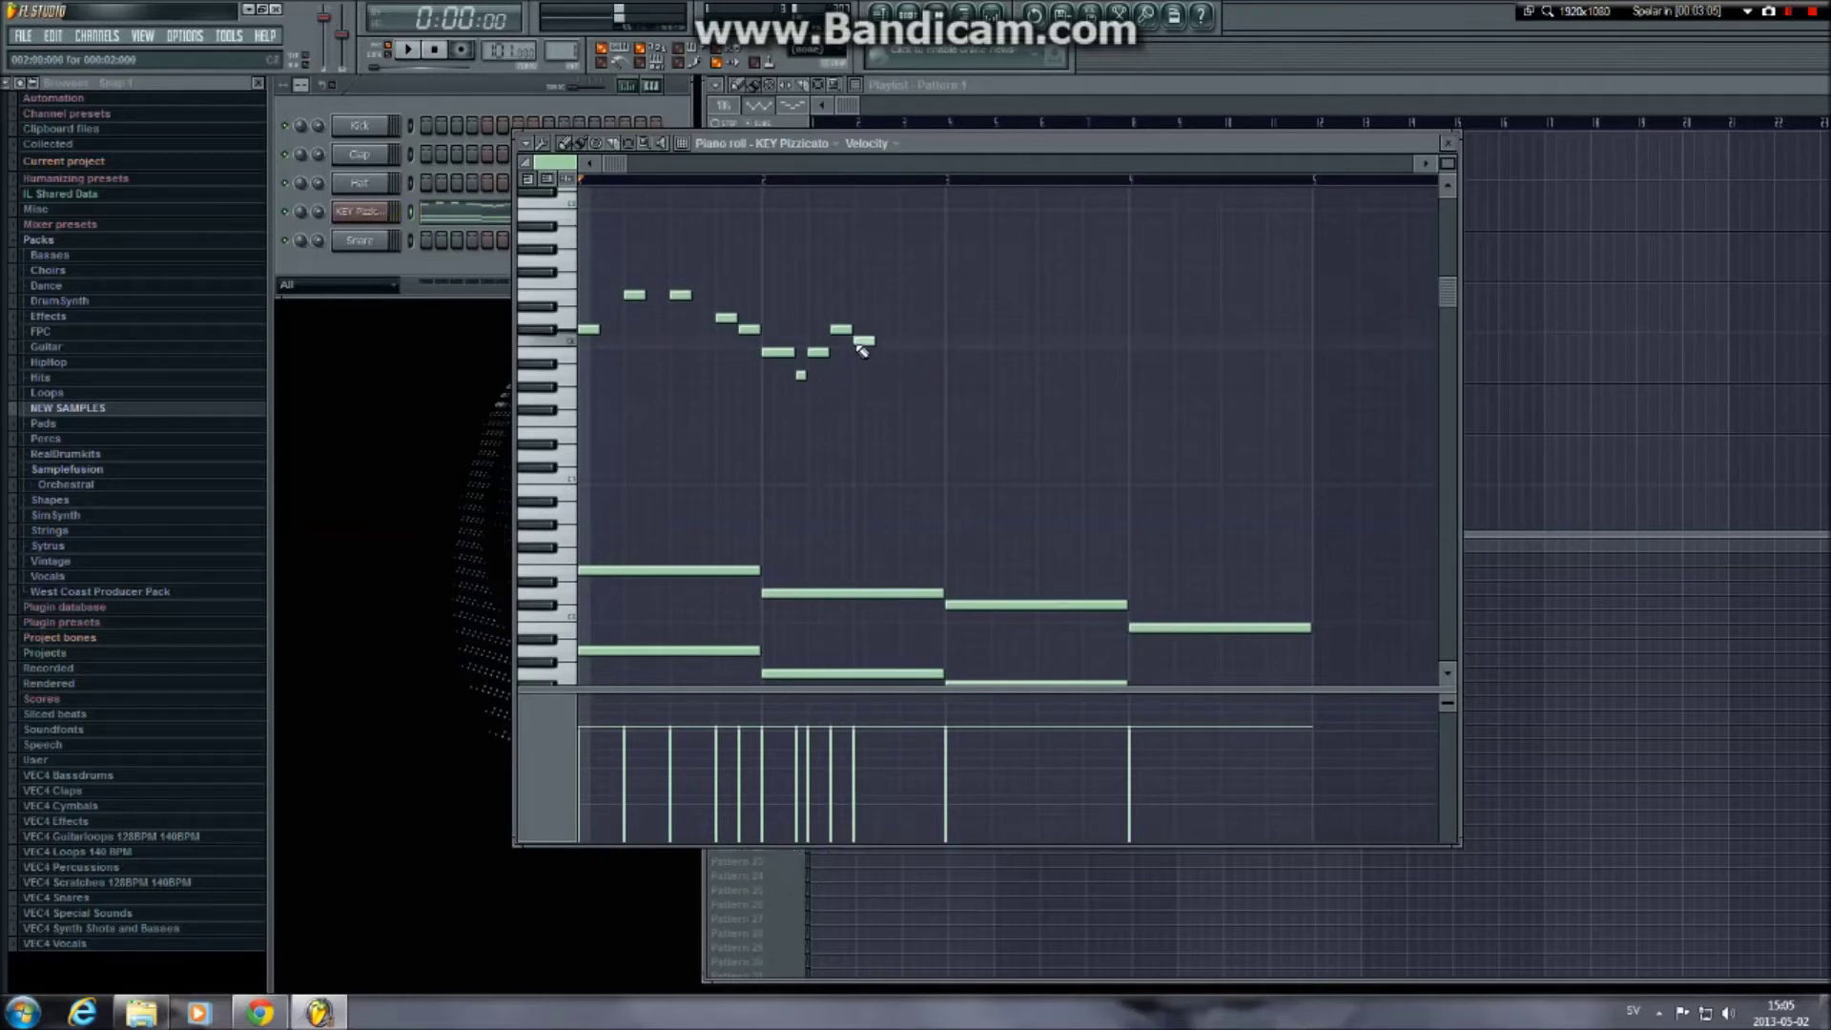
pyautogui.rightClick(864, 340)
pyautogui.click(939, 377)
pyautogui.moveTo(990, 376); pyautogui.dragTo(944, 376)
# Start bar 3 of the melody with a B, a sixteenth A, a short B and a short C#, and play it back
pyautogui.click(955, 352)
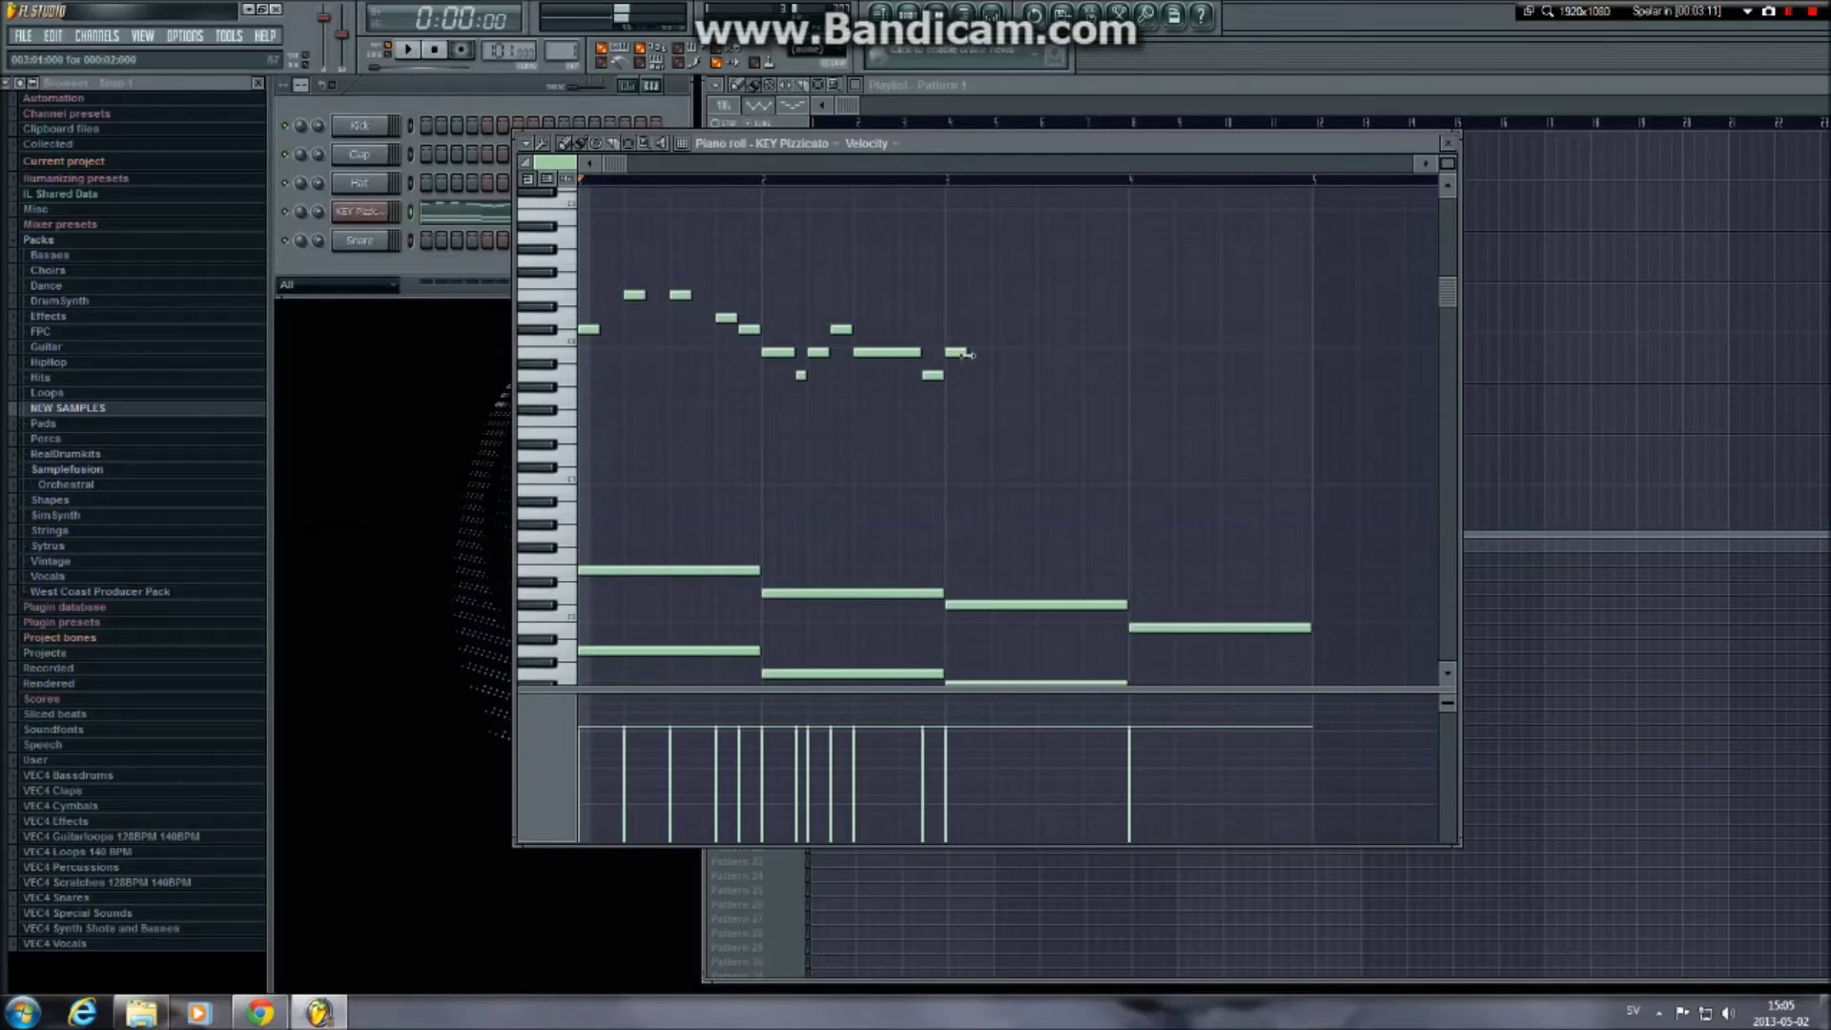
pyautogui.click(992, 376)
pyautogui.click(997, 352)
pyautogui.click(1033, 331)
pyautogui.press('space')
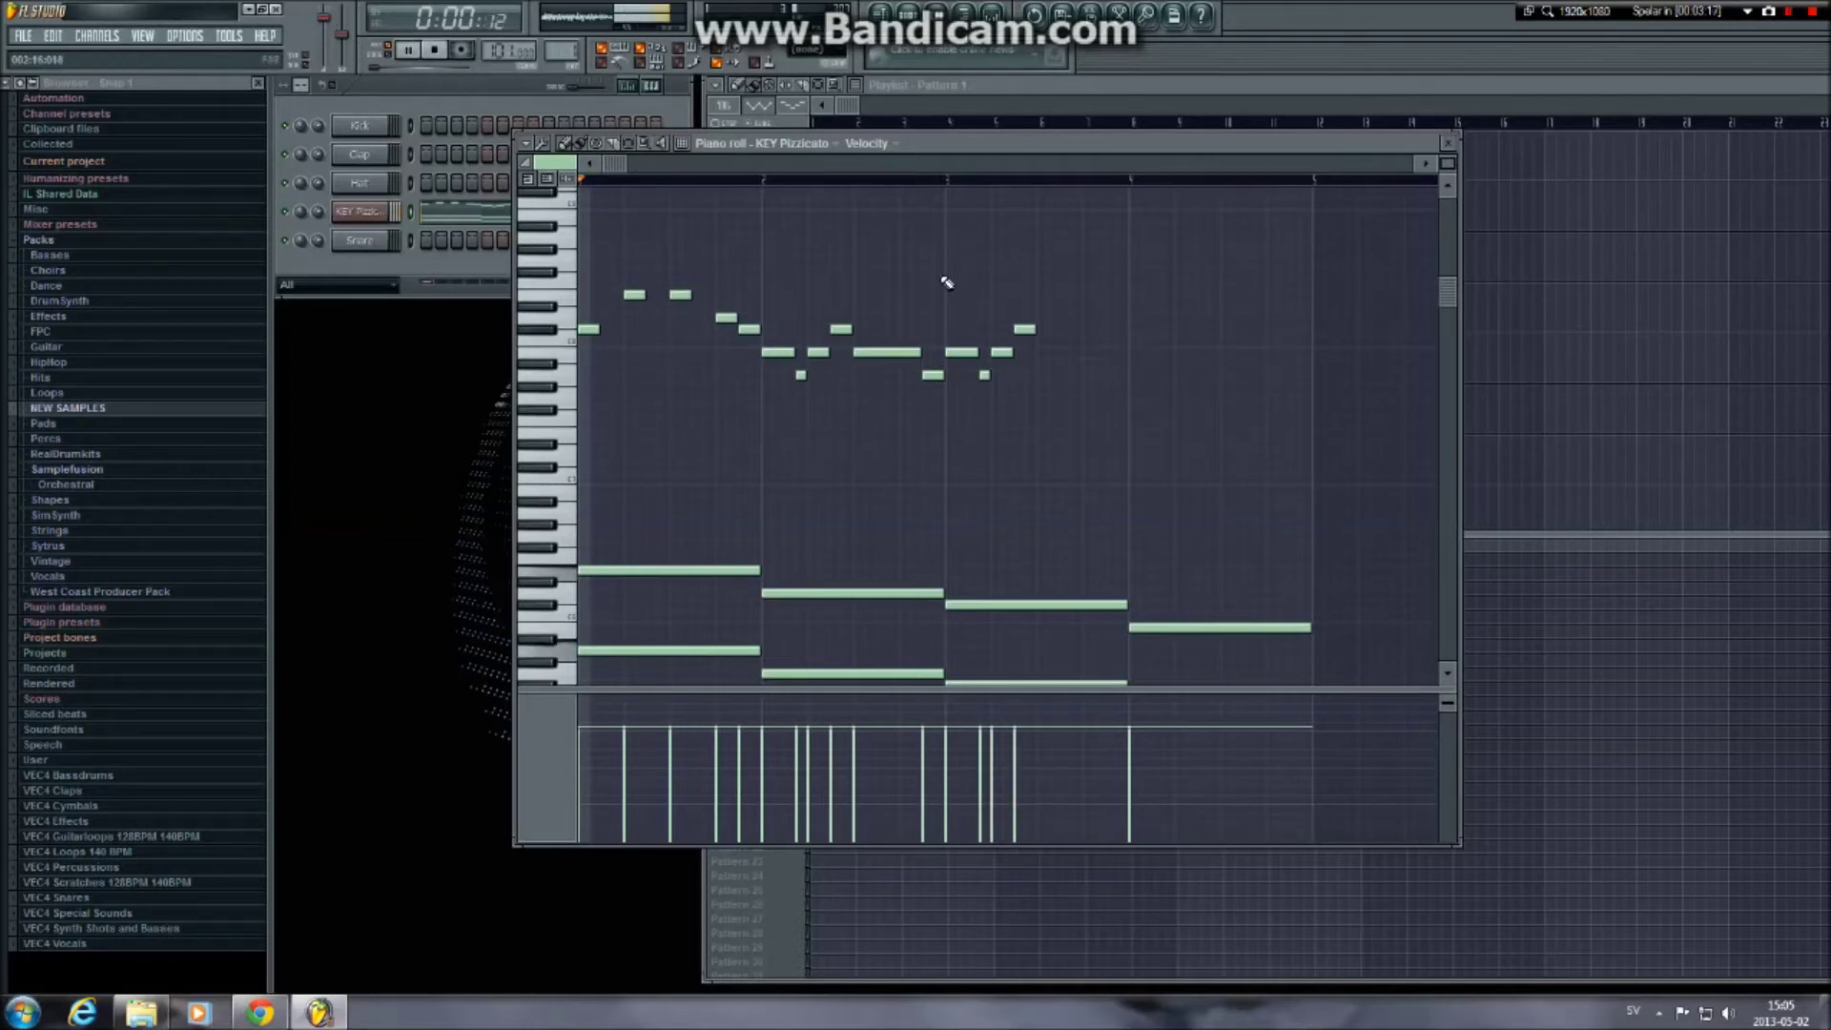
pyautogui.press('space')
# Finish bar 3 of the melody with an F# of one and a half beats and an eighth-note A
pyautogui.click(1046, 409)
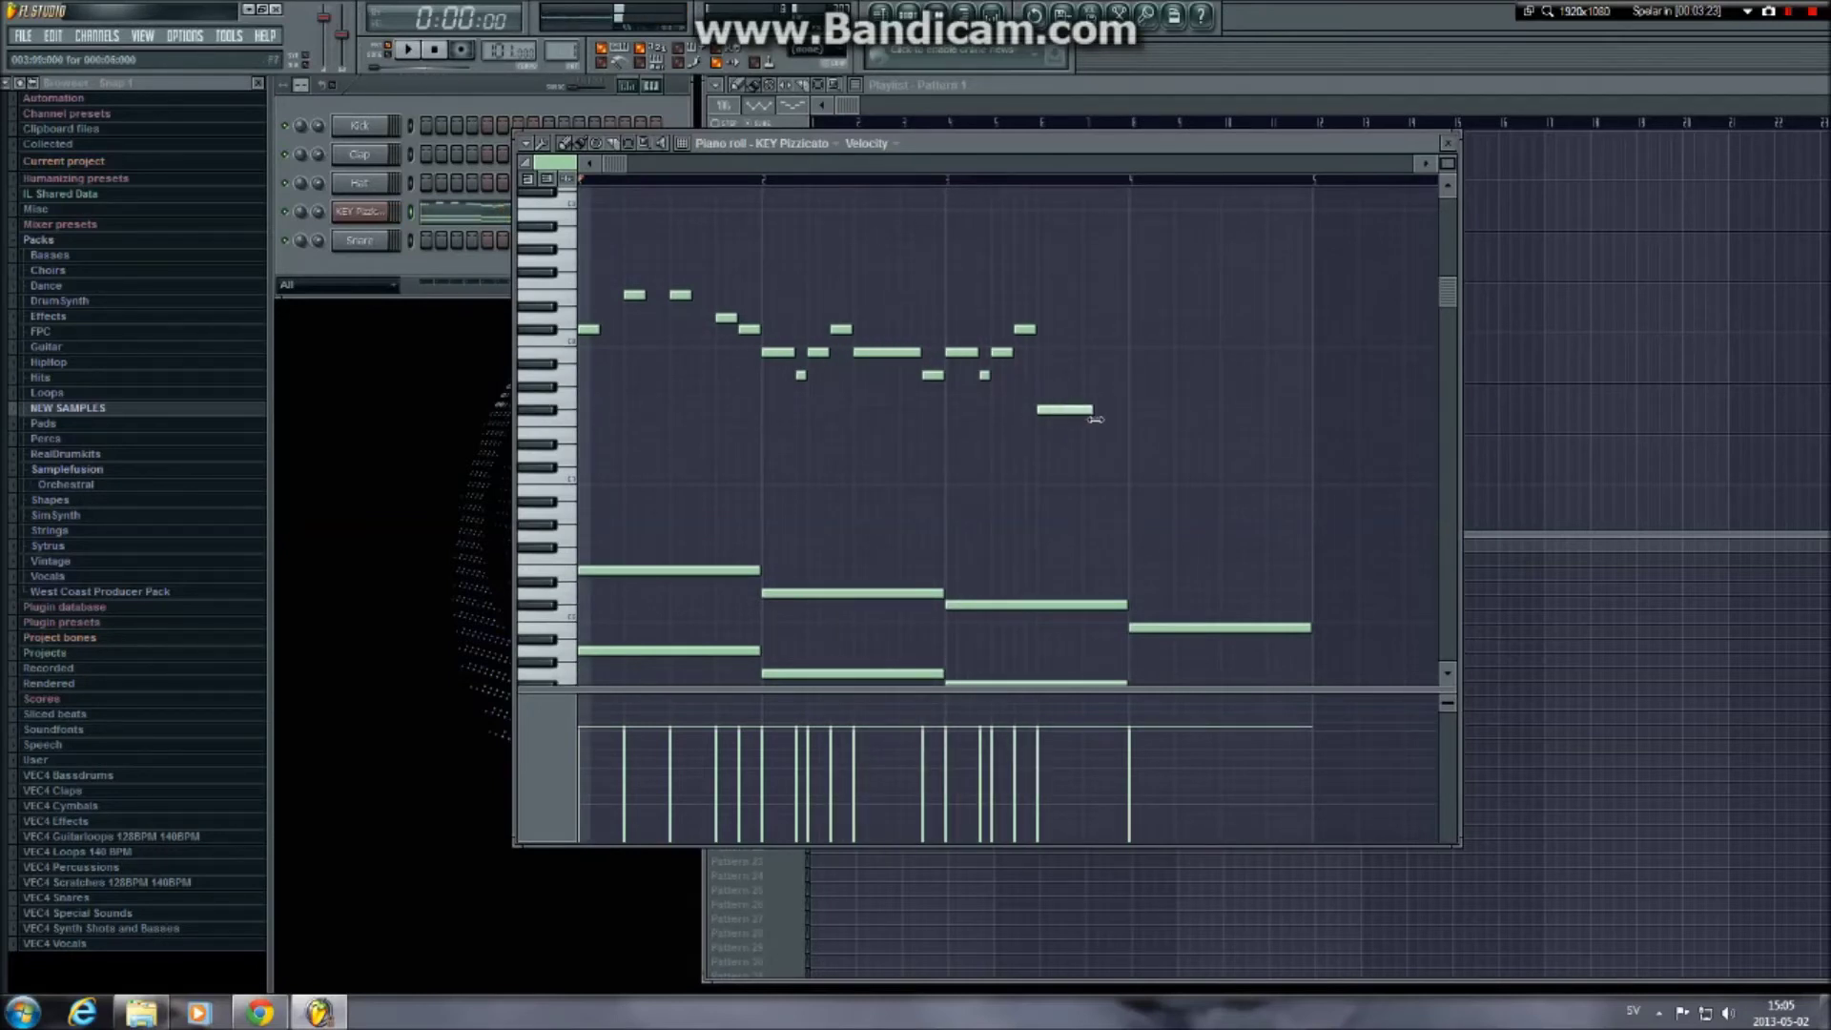
pyautogui.moveTo(1099, 418); pyautogui.dragTo(1114, 382)
pyautogui.click(1143, 387)
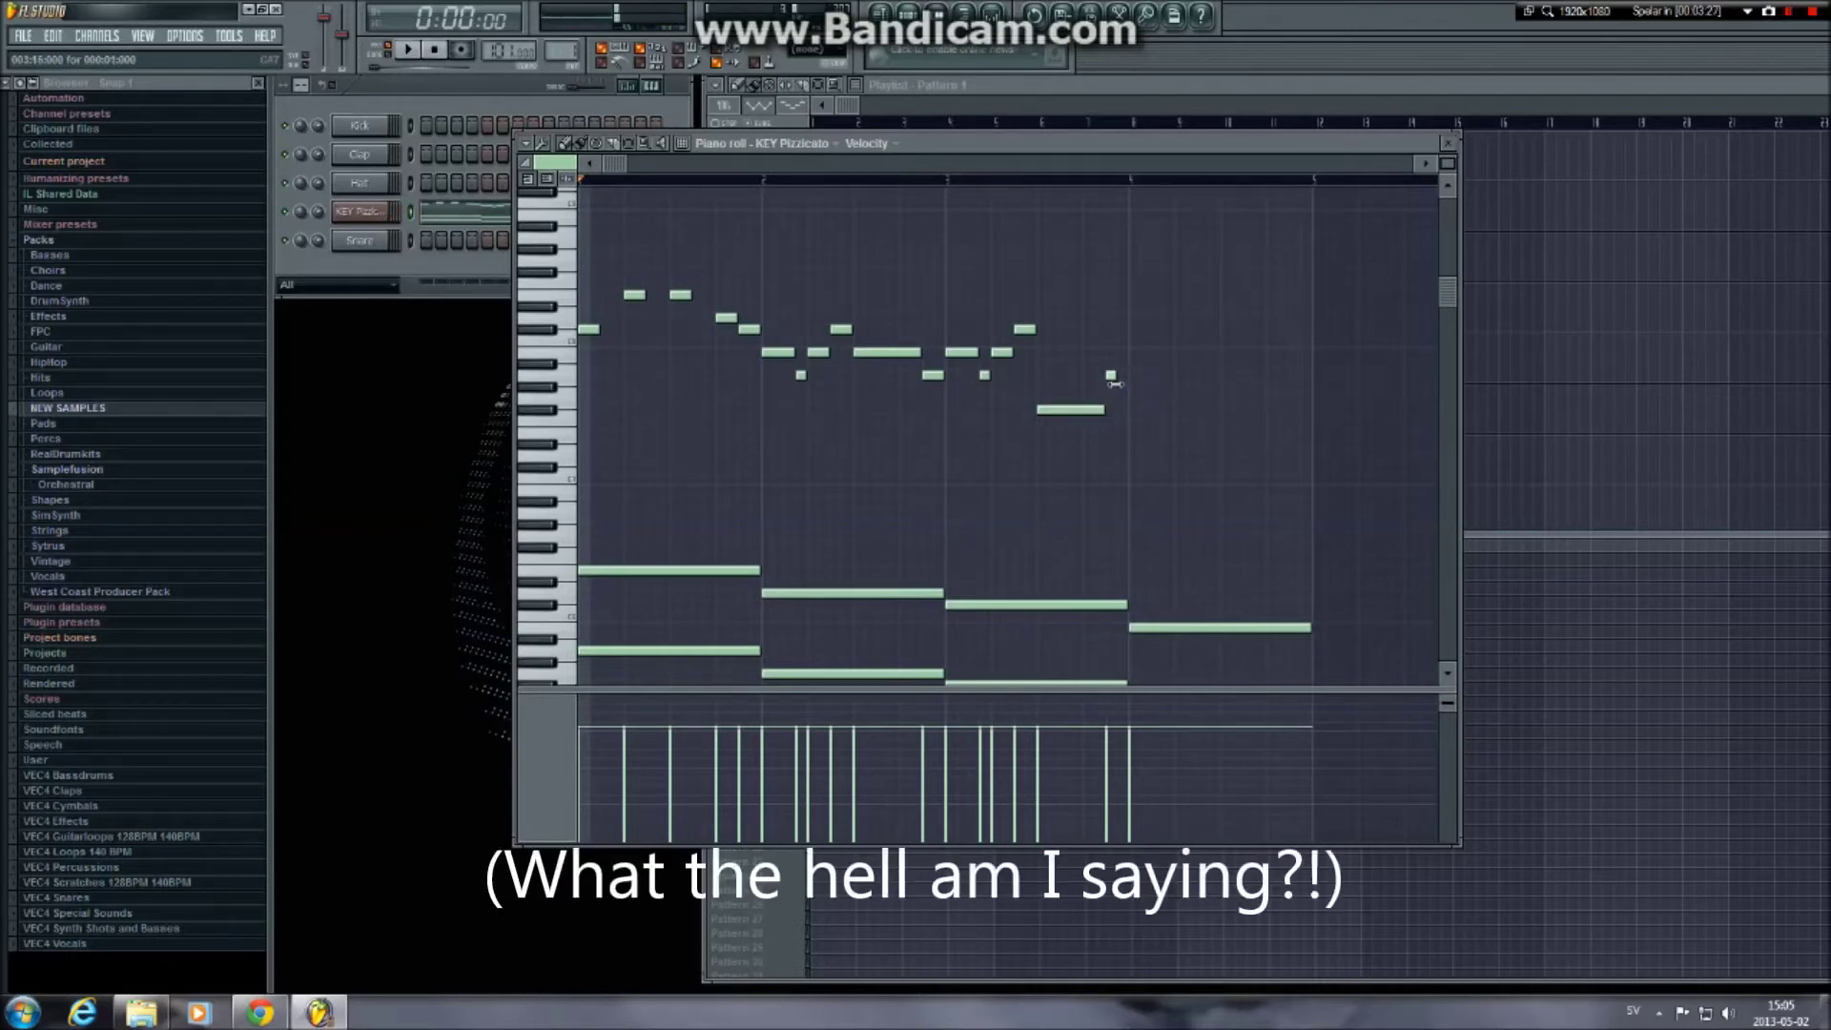
# Start bar 4 of the melody with a B, a sixteenth A, a short B and a short C#
pyautogui.click(1138, 352)
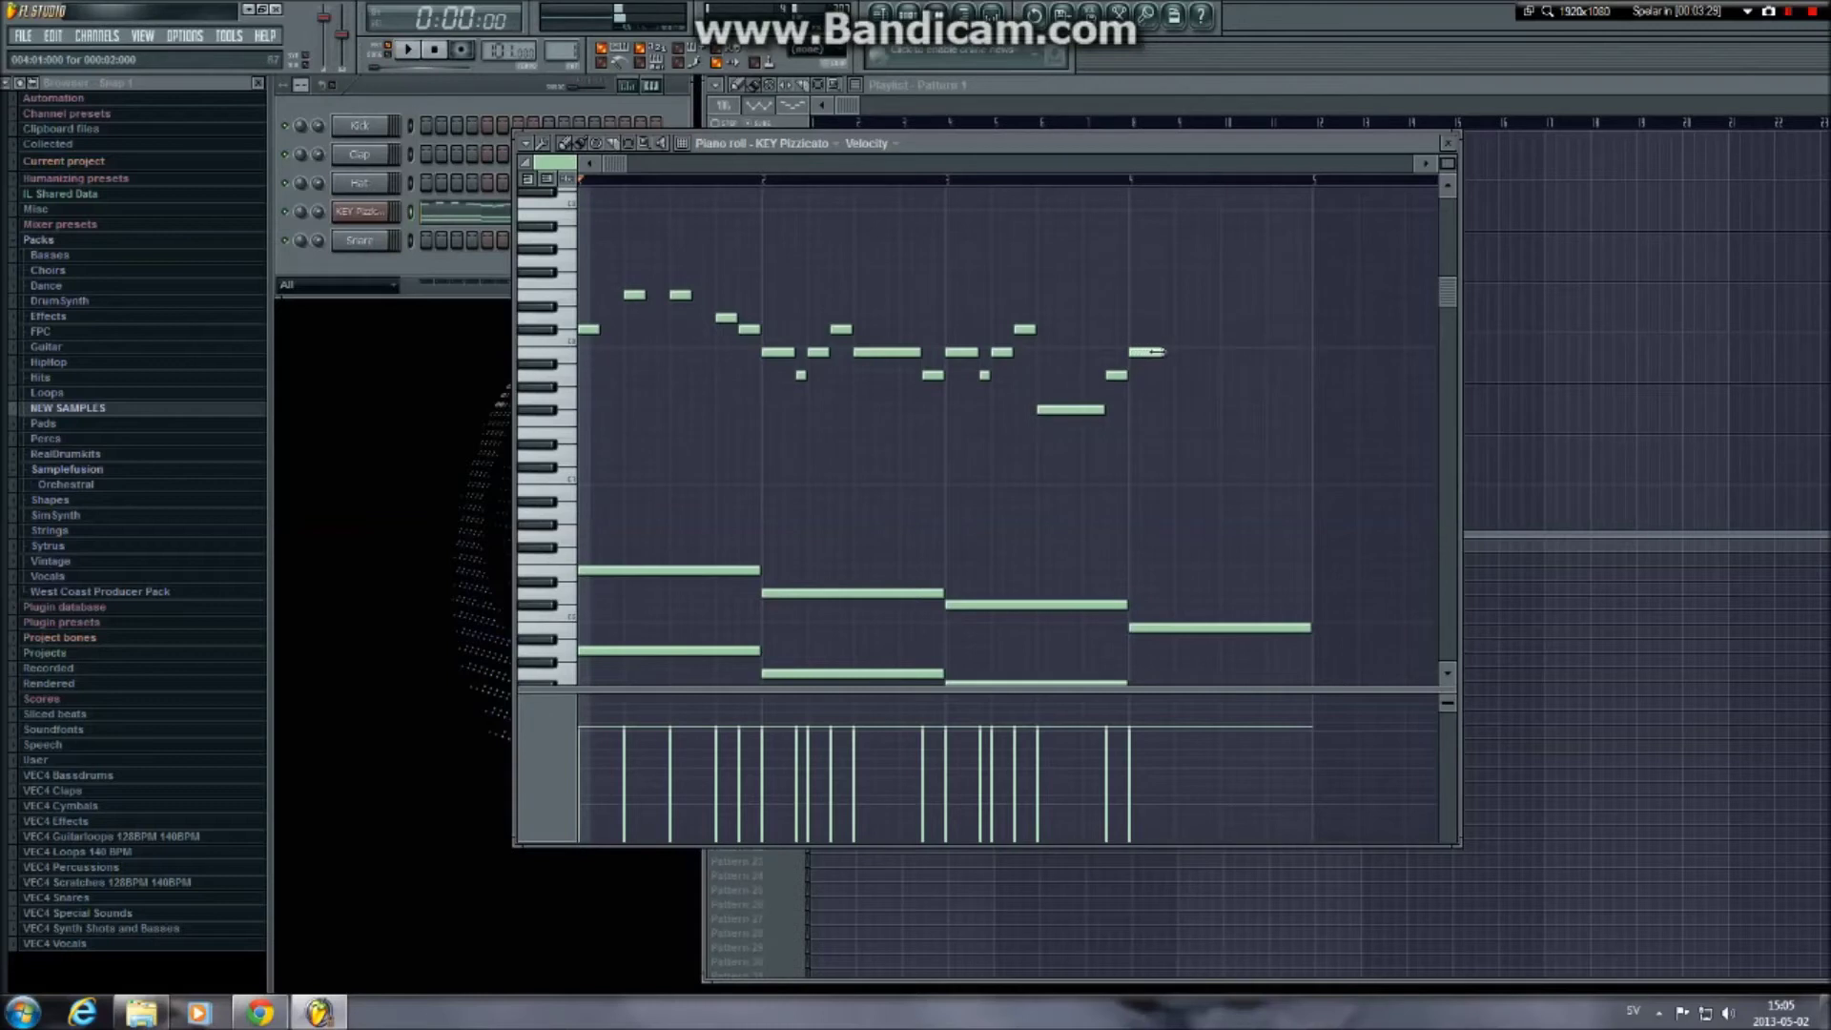
pyautogui.click(1173, 377)
pyautogui.click(1179, 354)
pyautogui.click(1209, 329)
pyautogui.rightClick(1209, 329)
pyautogui.click(1201, 329)
# Complete bar 4 with a one-beat B and eighth-note A and B notes, and play the whole loop
pyautogui.click(1228, 353)
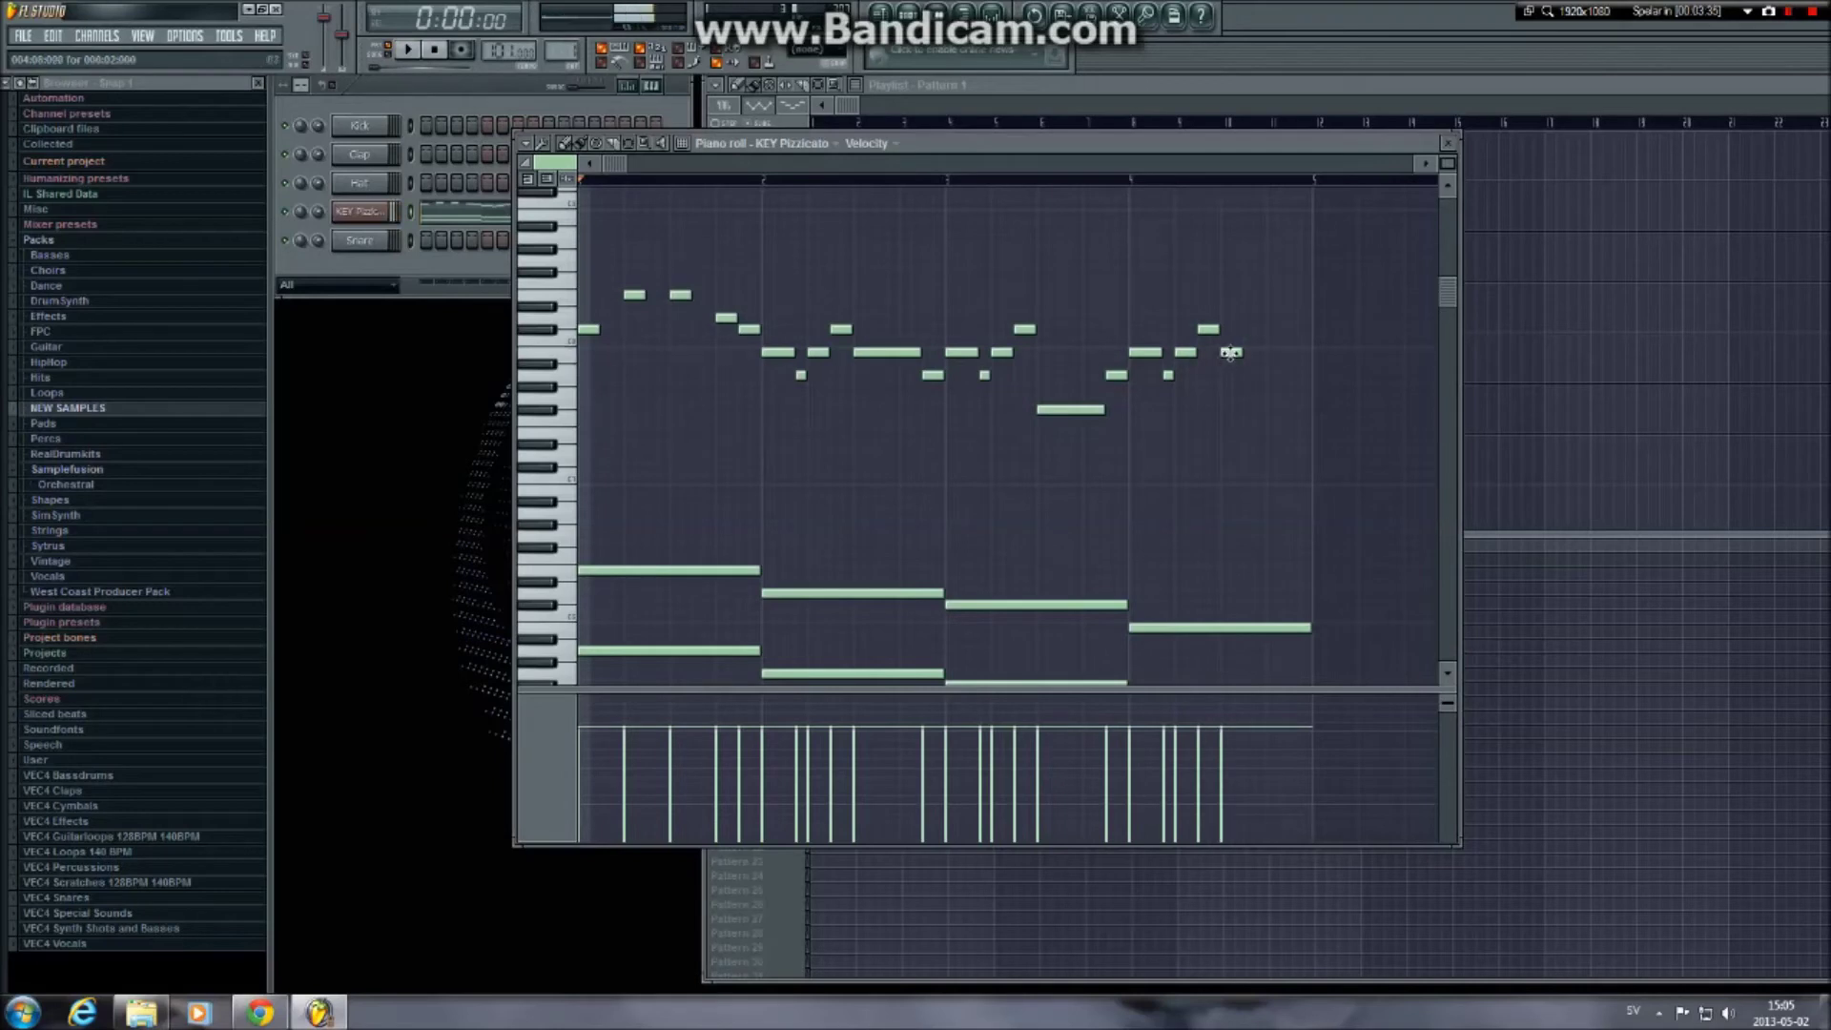
pyautogui.click(1272, 375)
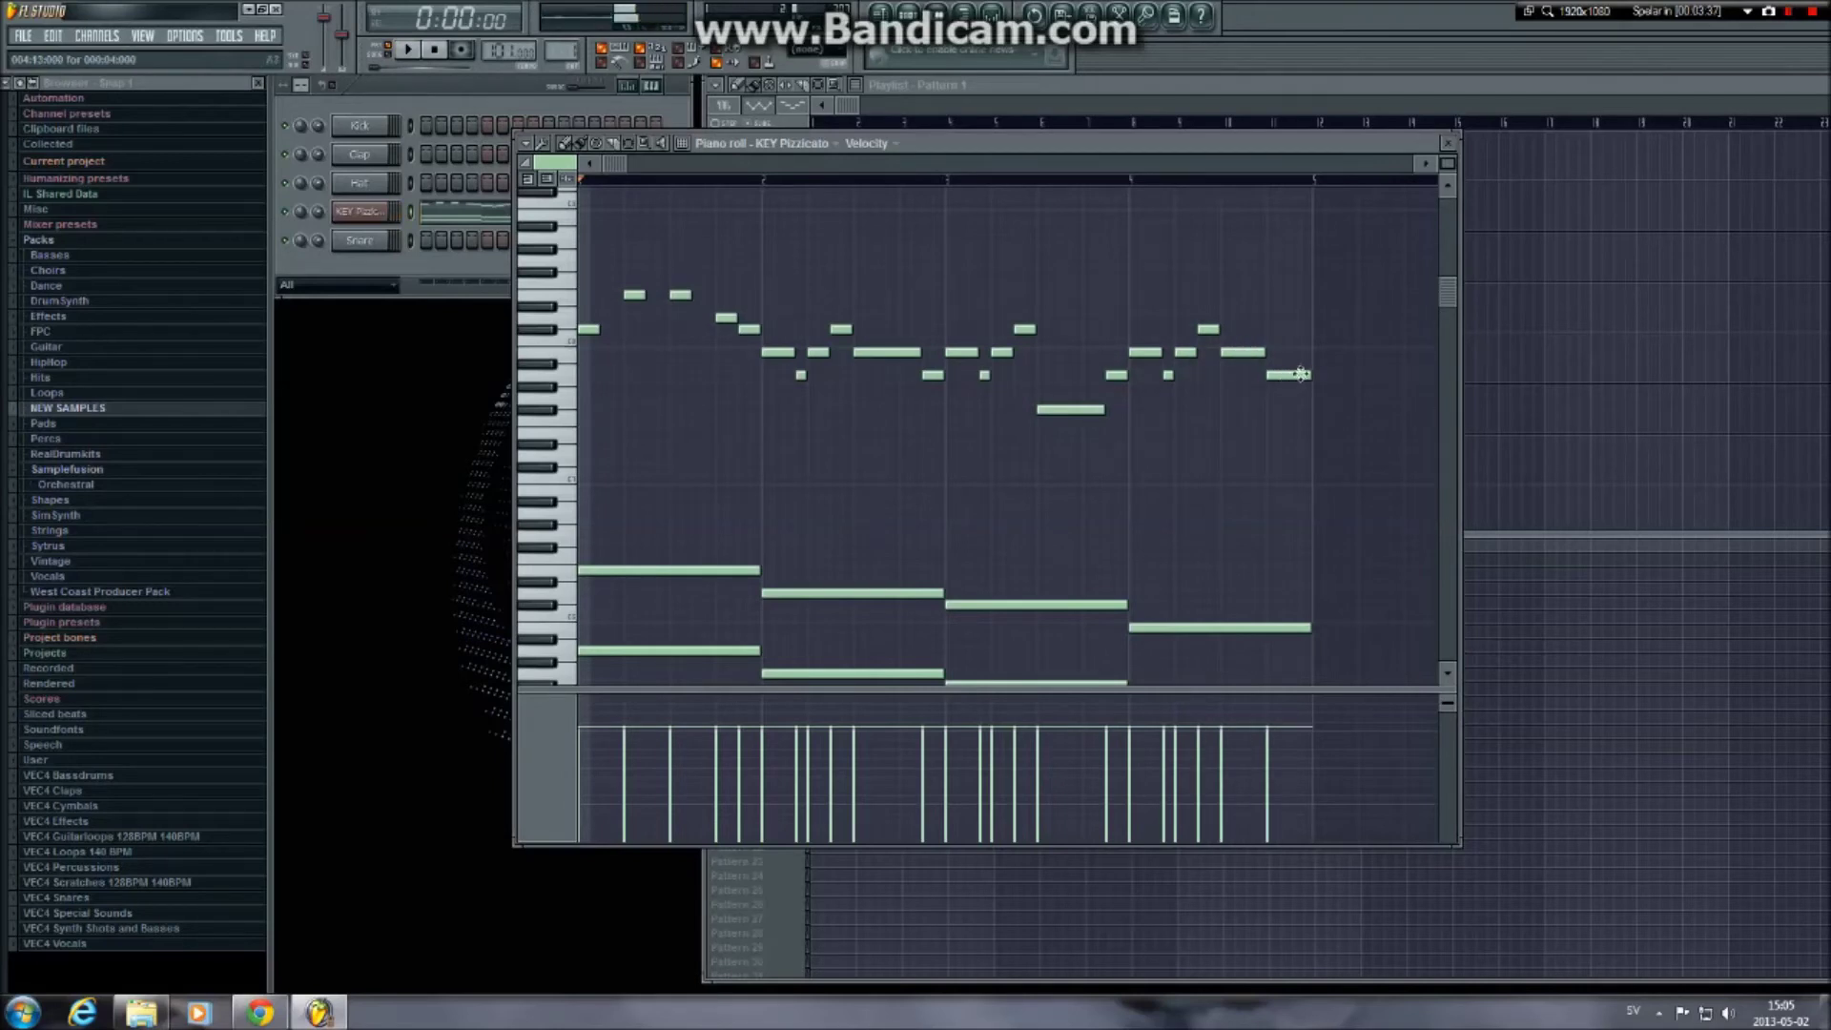
pyautogui.click(1299, 353)
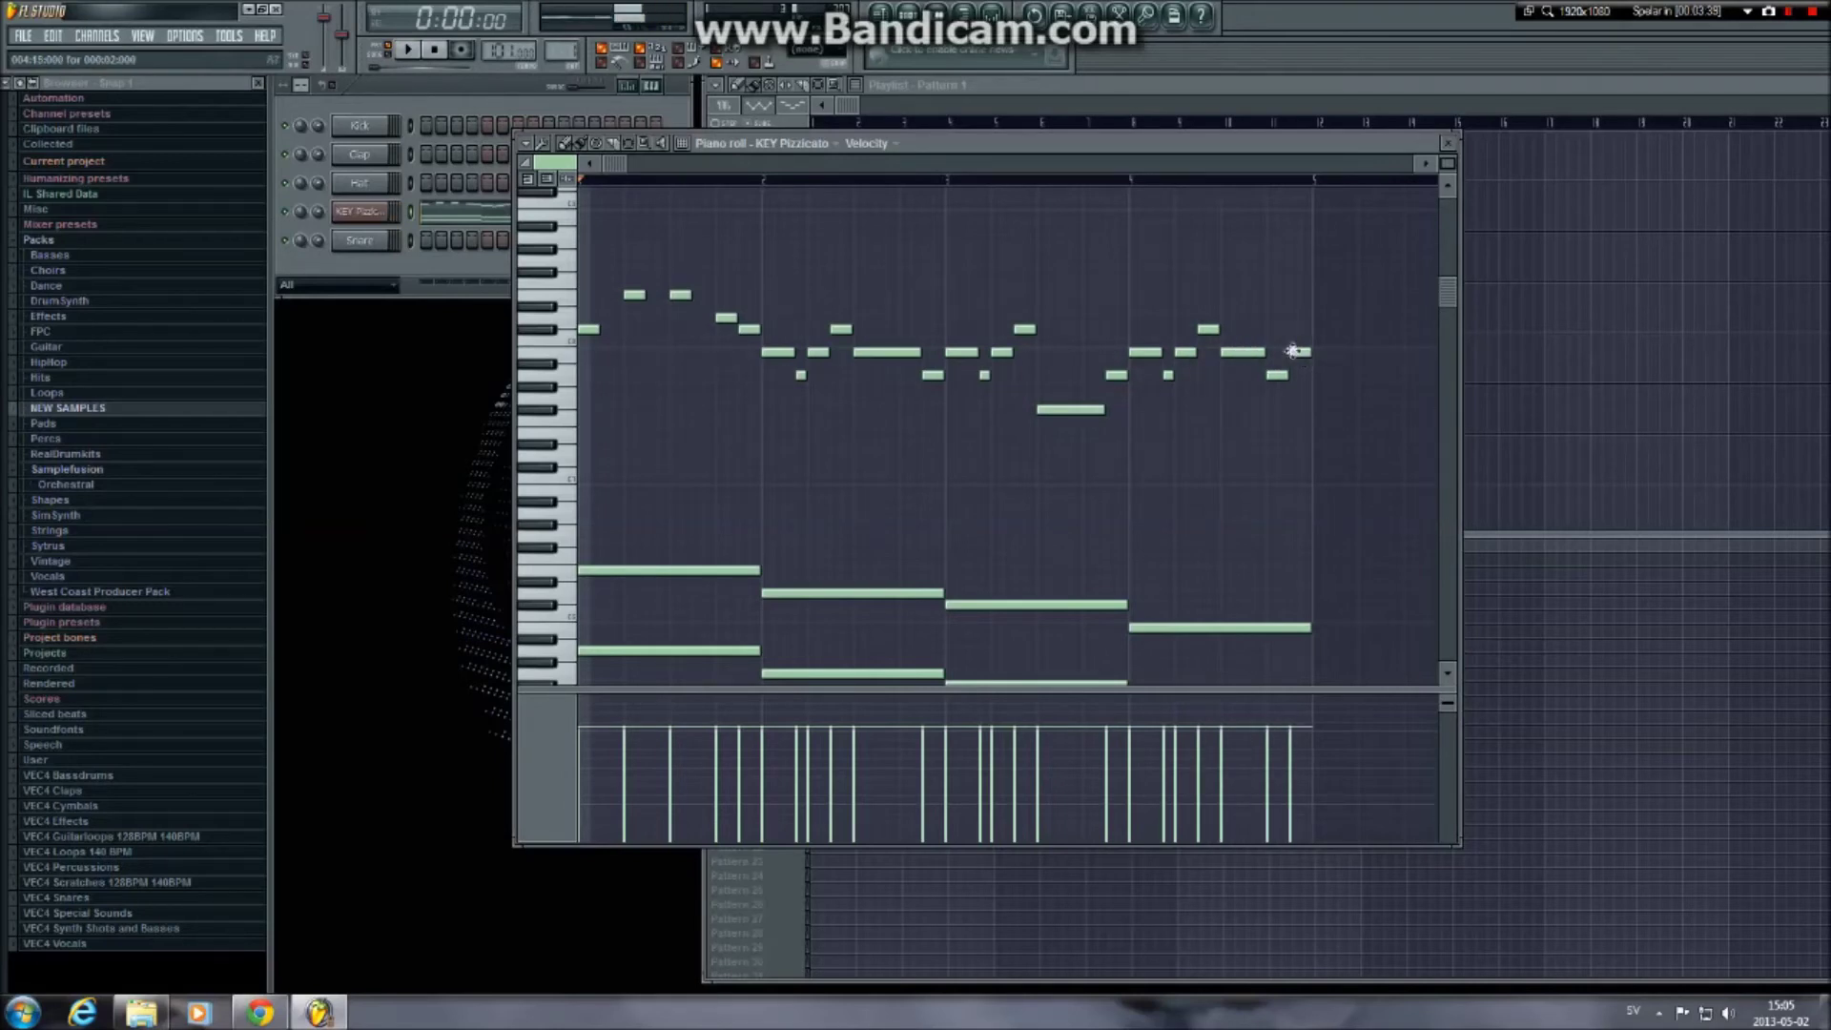
pyautogui.press('space')
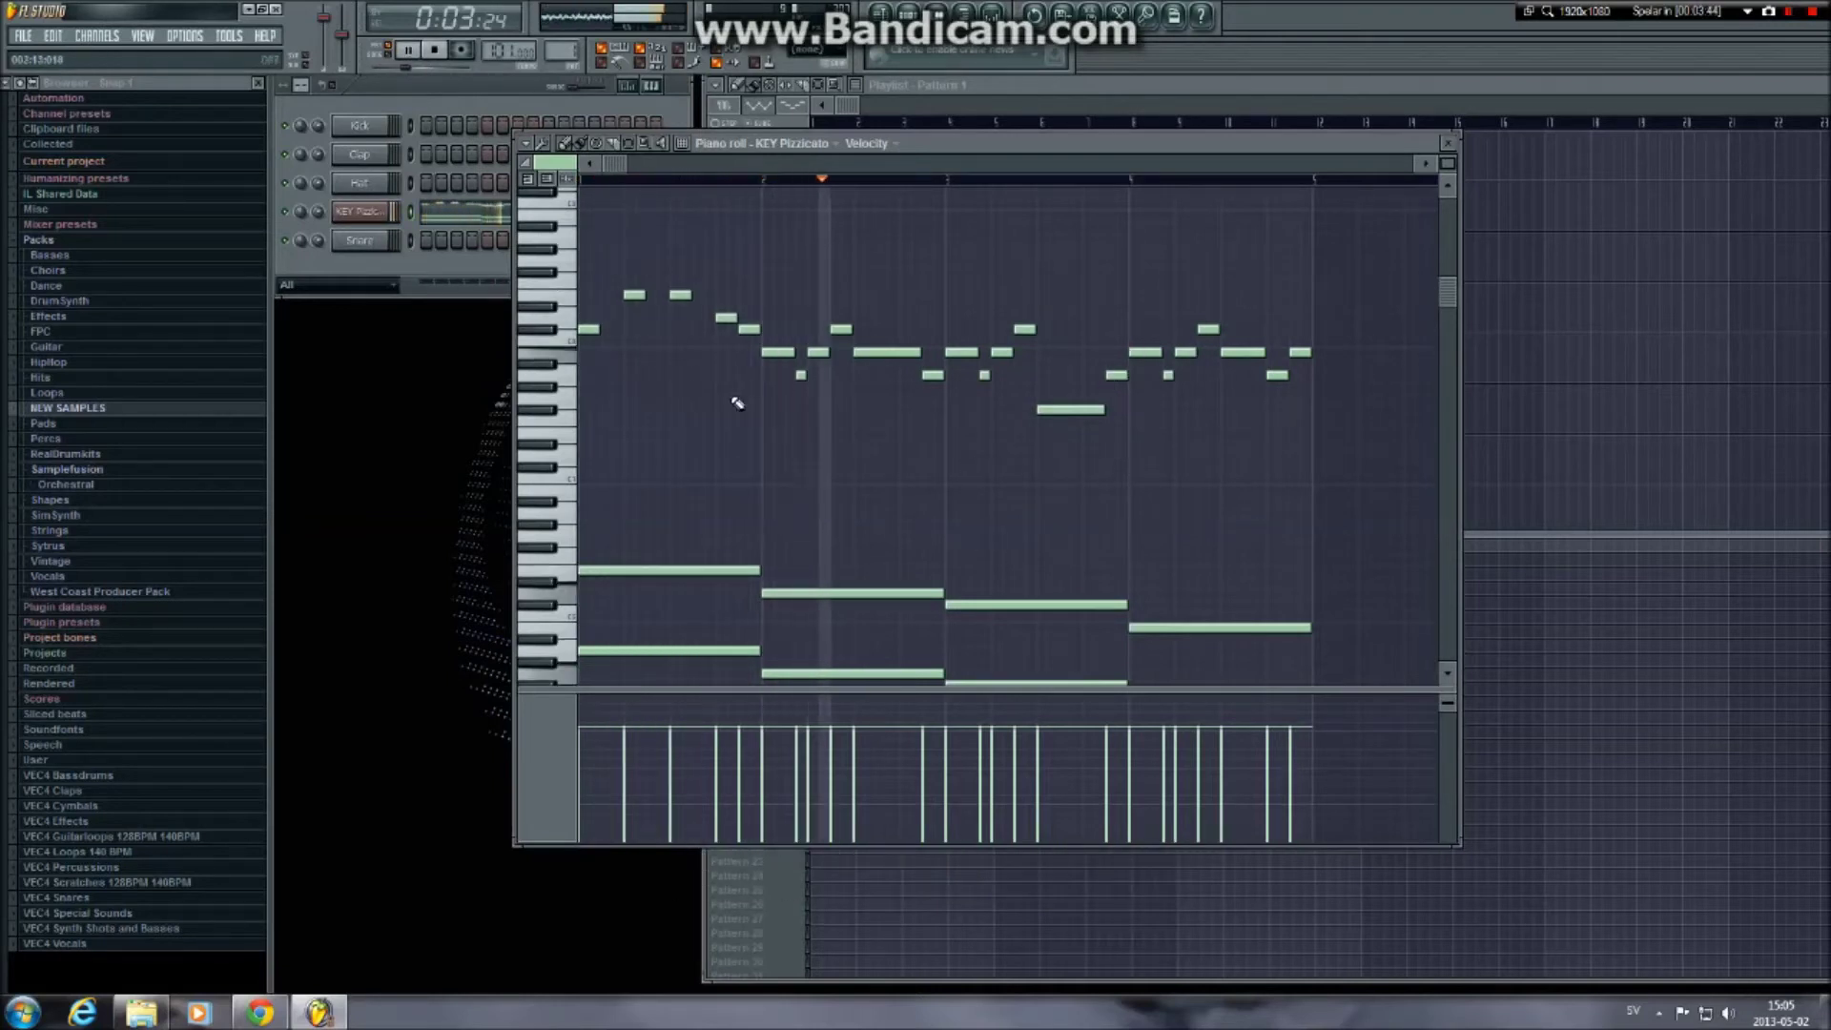
pyautogui.moveTo(1445, 300); pyautogui.dragTo(1447, 291)
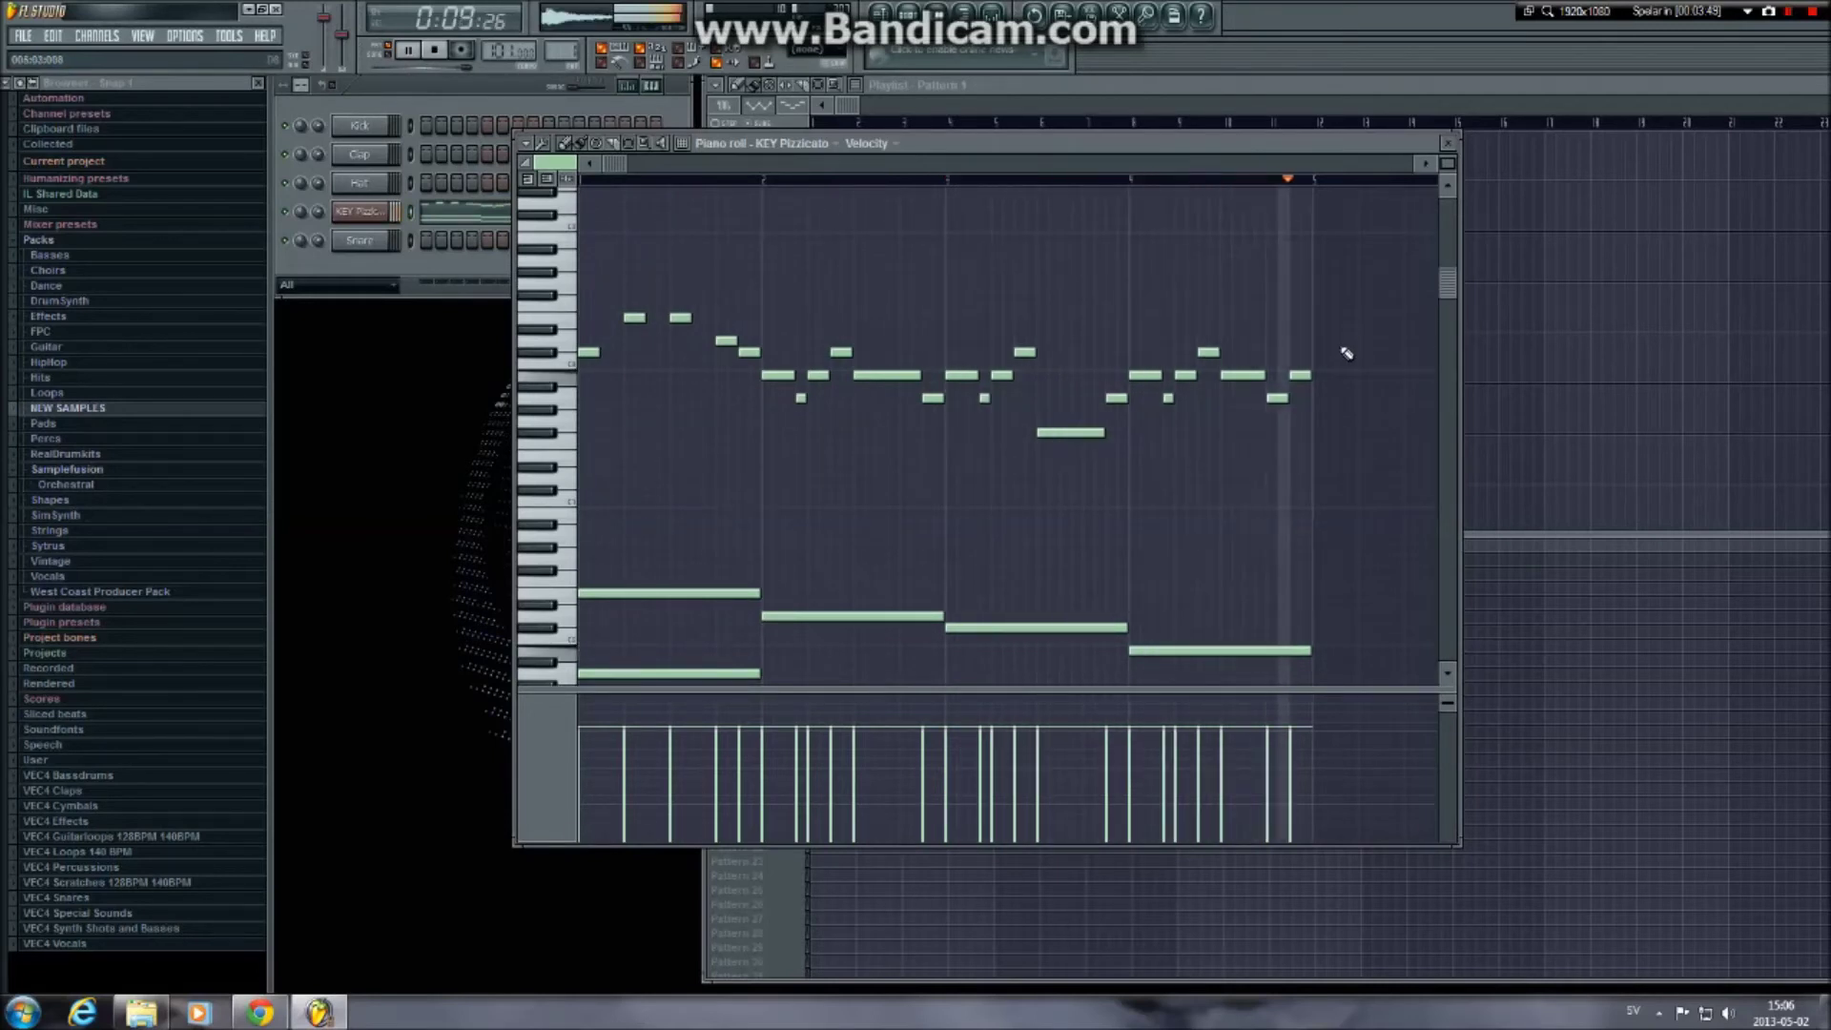
pyautogui.press('space')
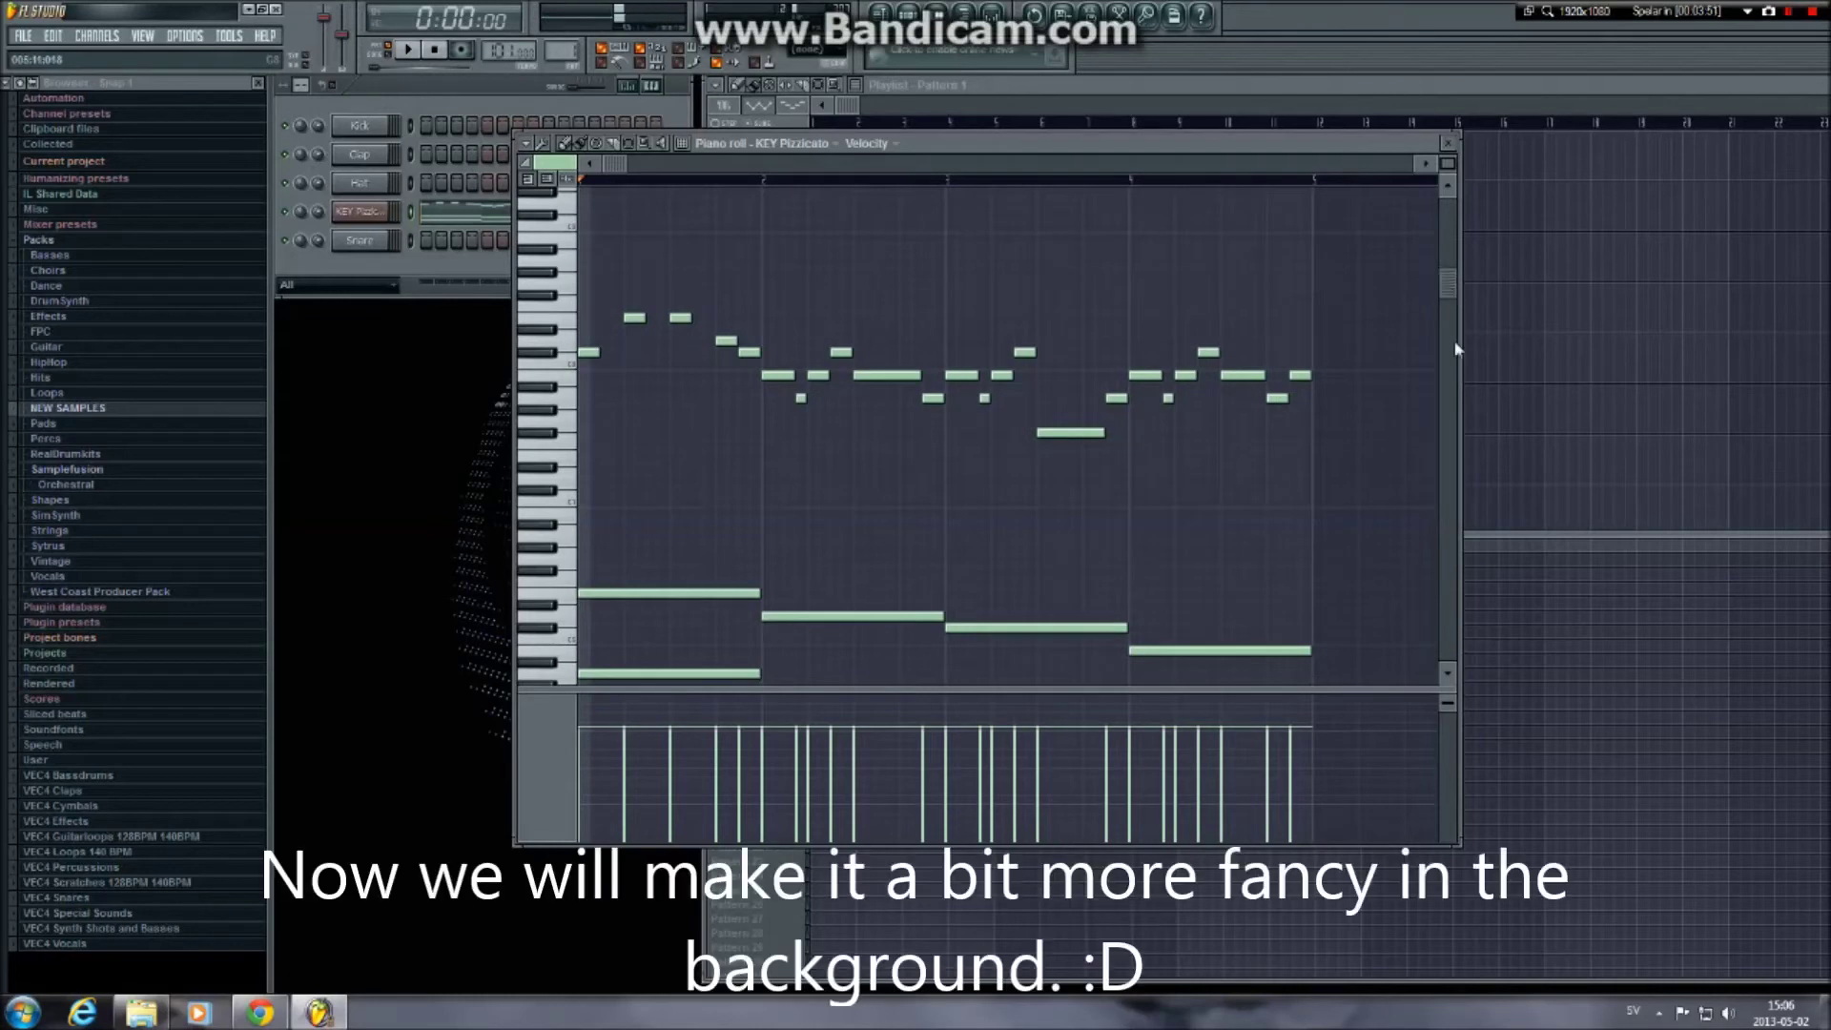
# Try out pitches between the chords and the melody and place a sixteenth A at the start of bar 1
pyautogui.moveTo(1446, 290); pyautogui.dragTo(1444, 283)
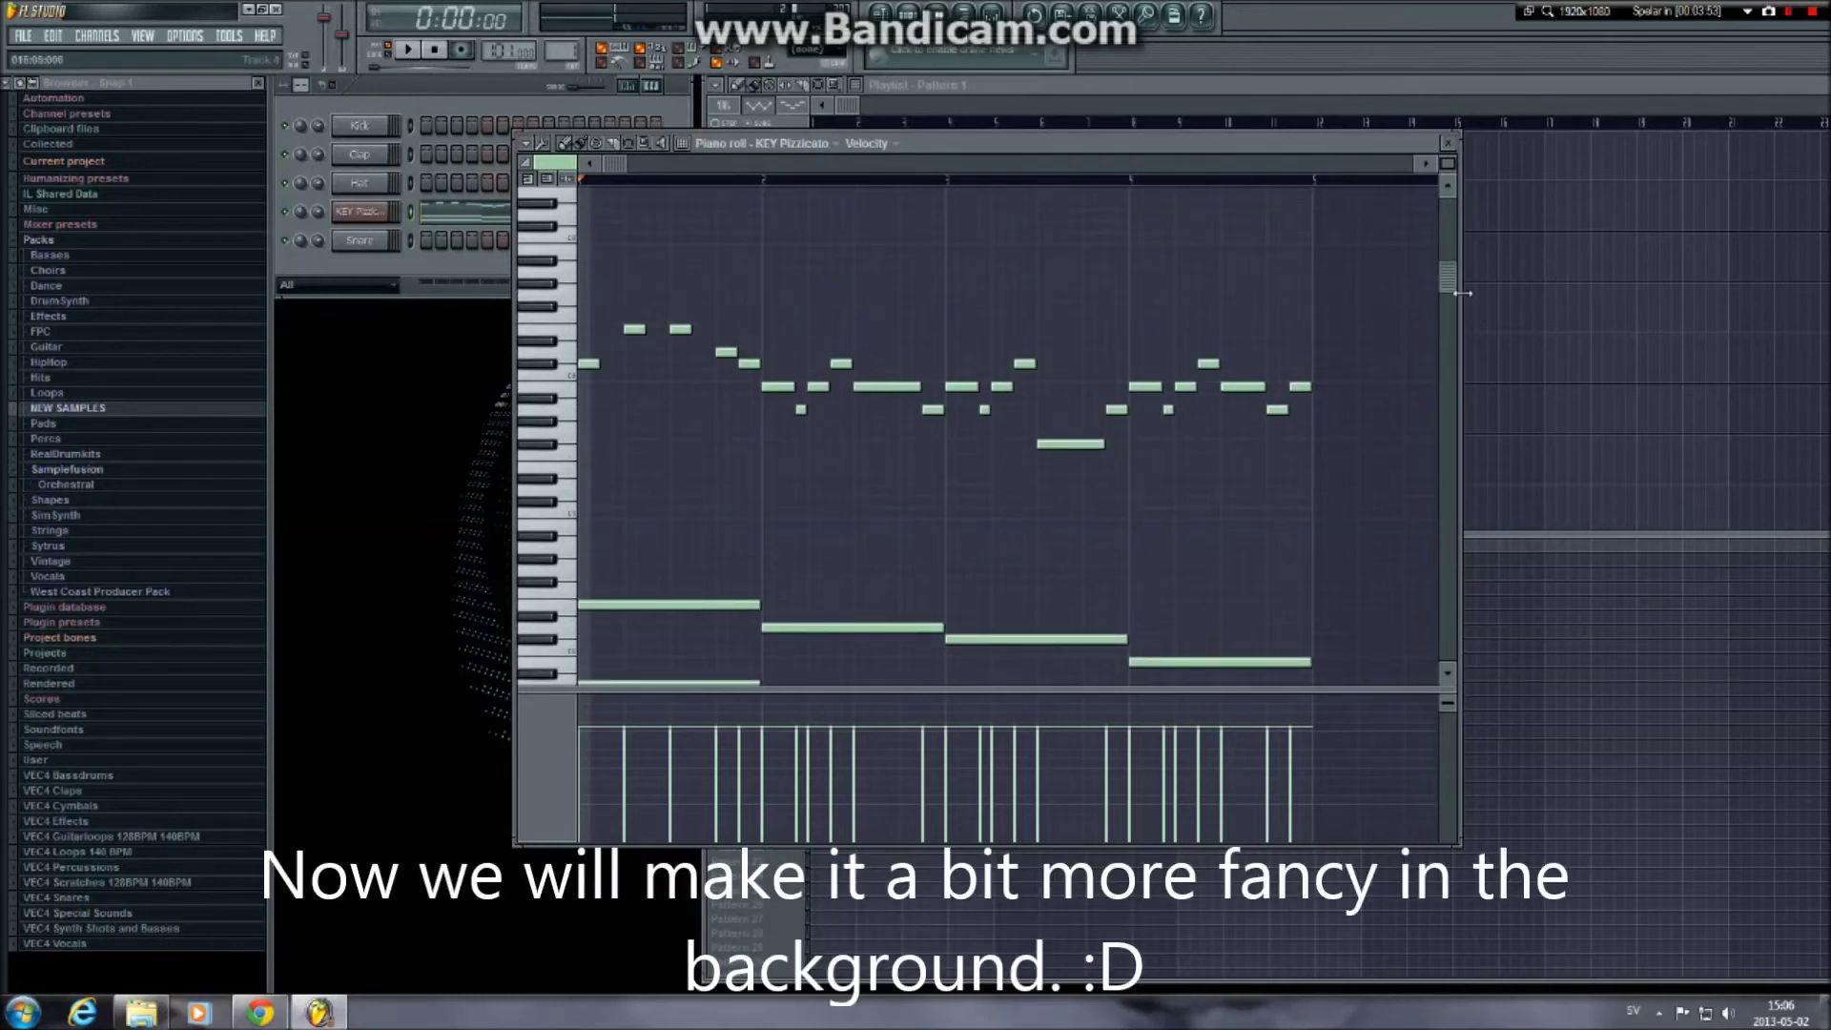
pyautogui.moveTo(1452, 282); pyautogui.dragTo(1450, 296)
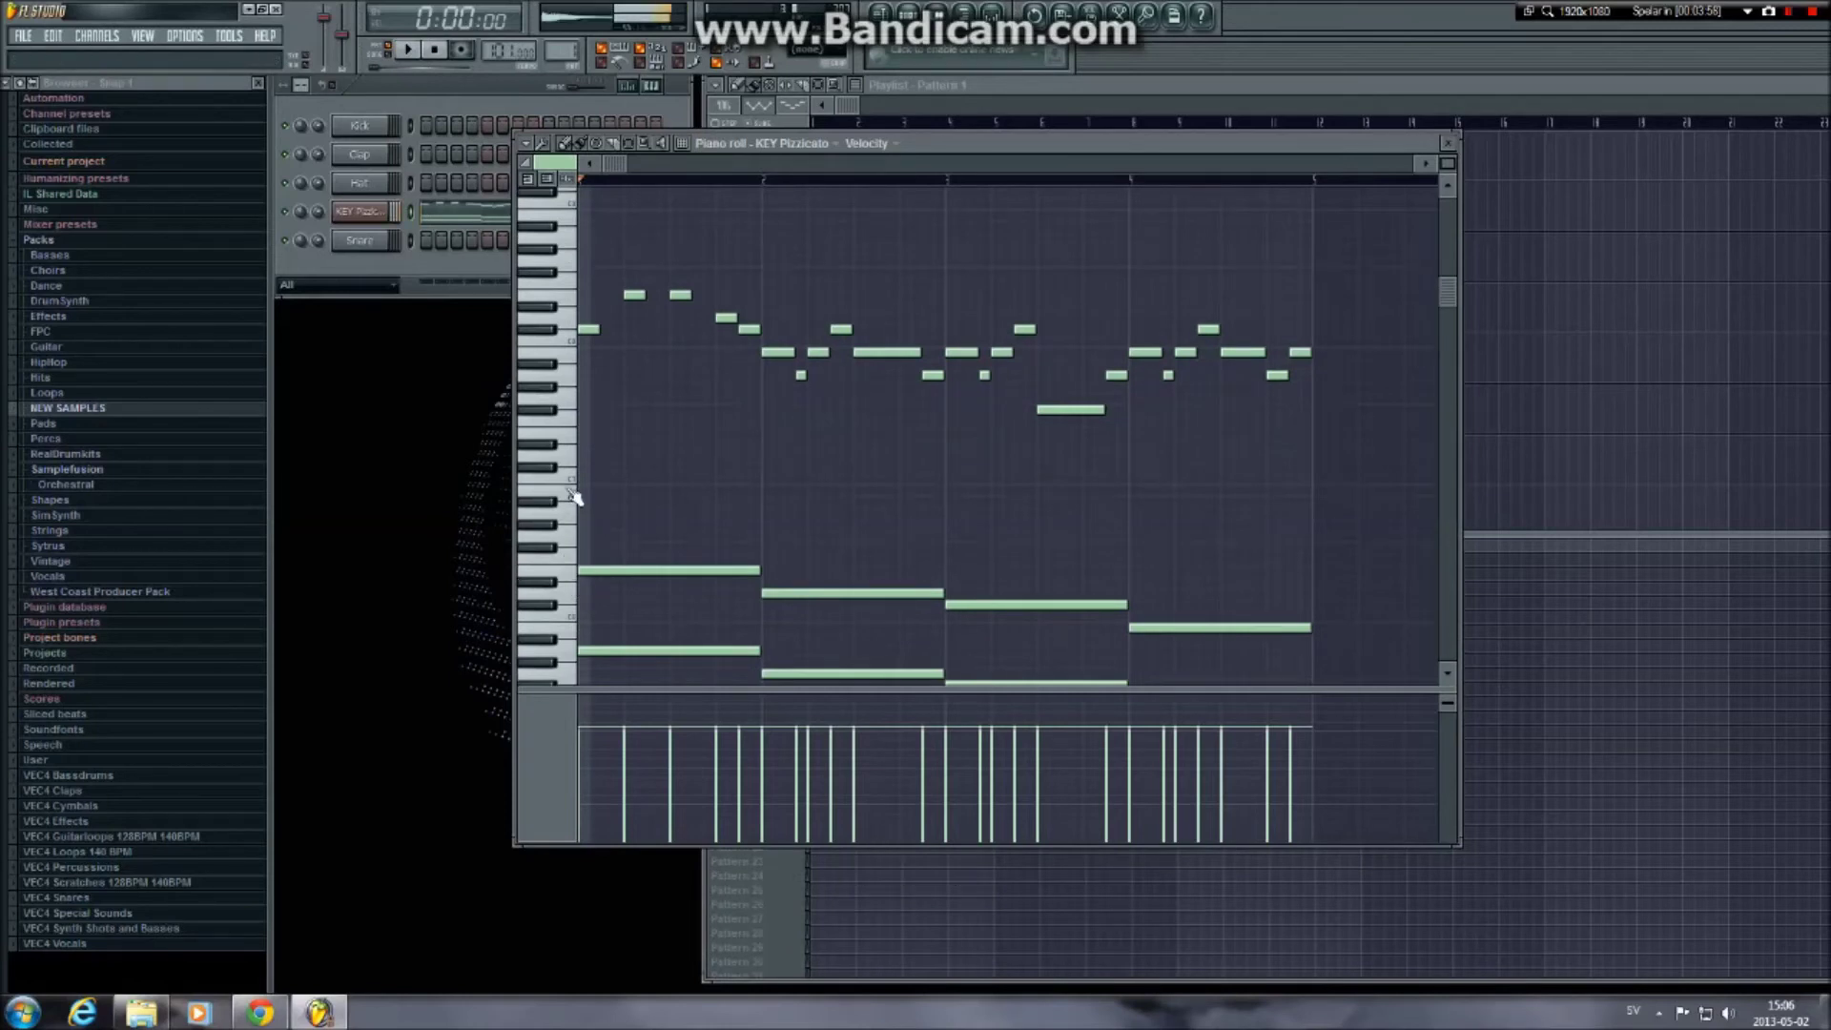
pyautogui.click(583, 490)
pyautogui.click(572, 584)
pyautogui.click(578, 520)
pyautogui.click(582, 514)
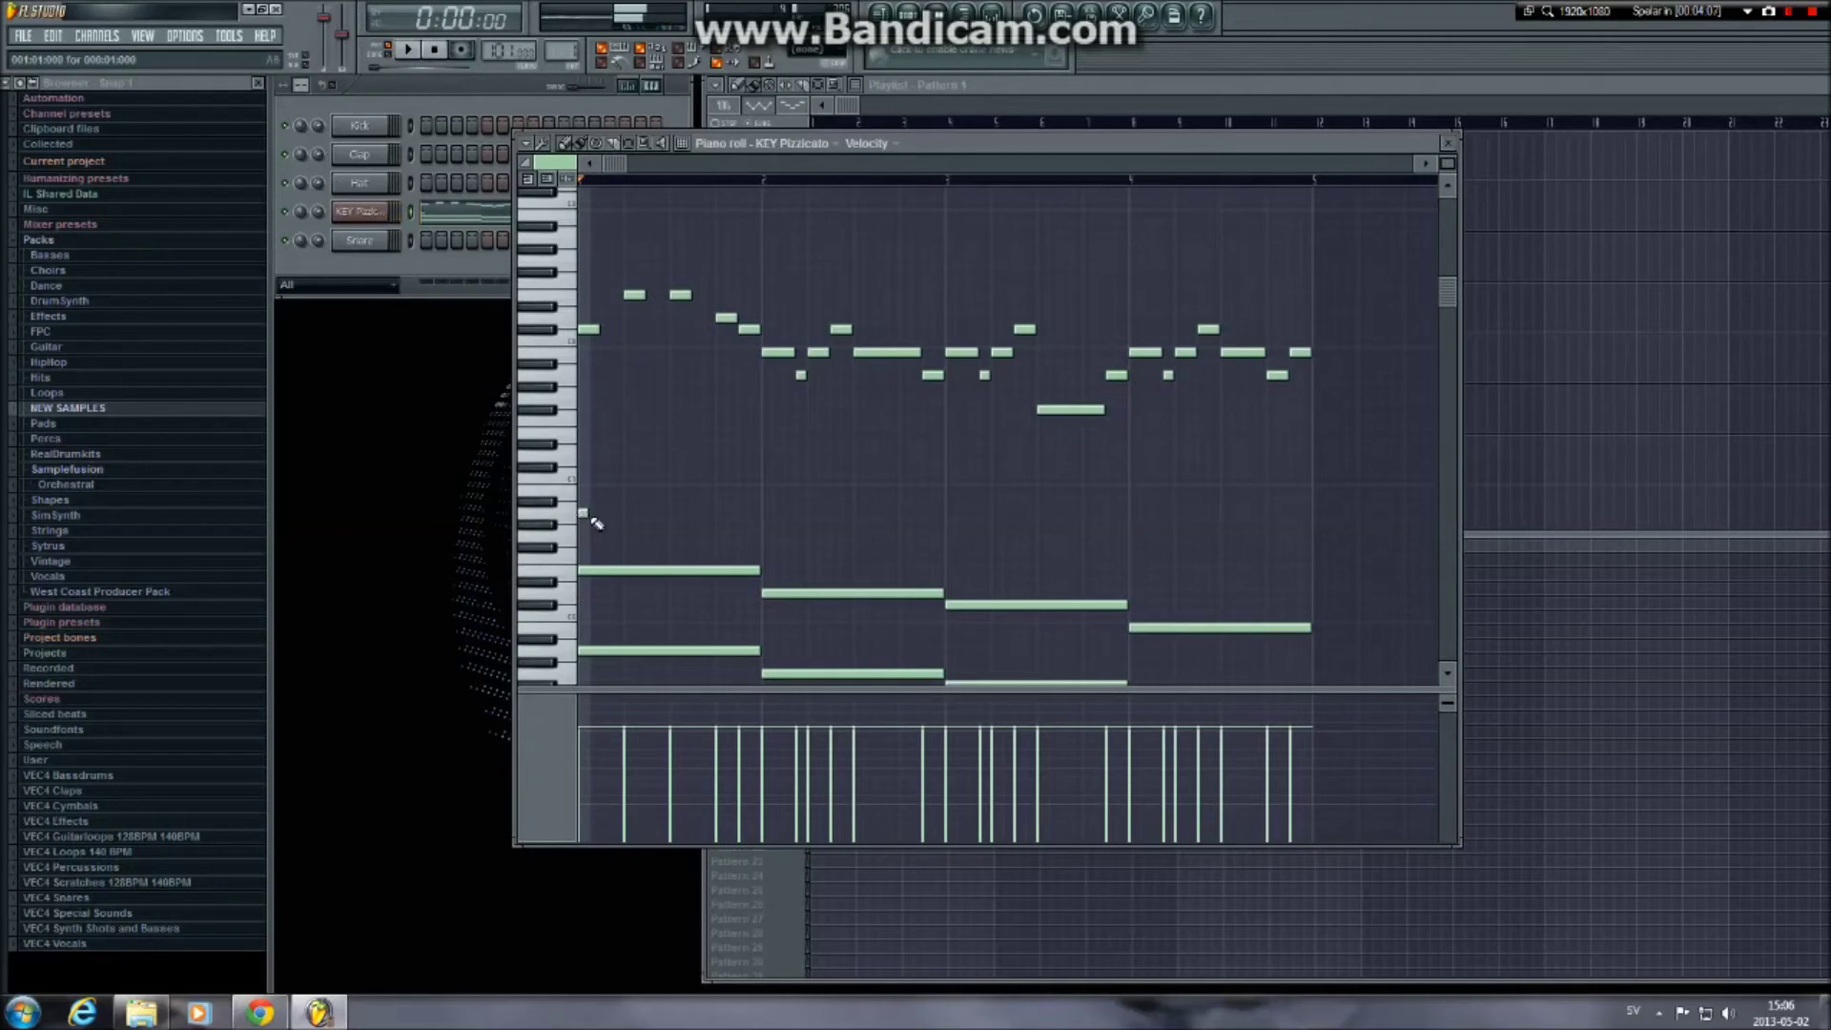
# Add sixteenth background notes G, F# and E at the starts of bars 2, 3 and 4 while the loop plays
pyautogui.press('space')
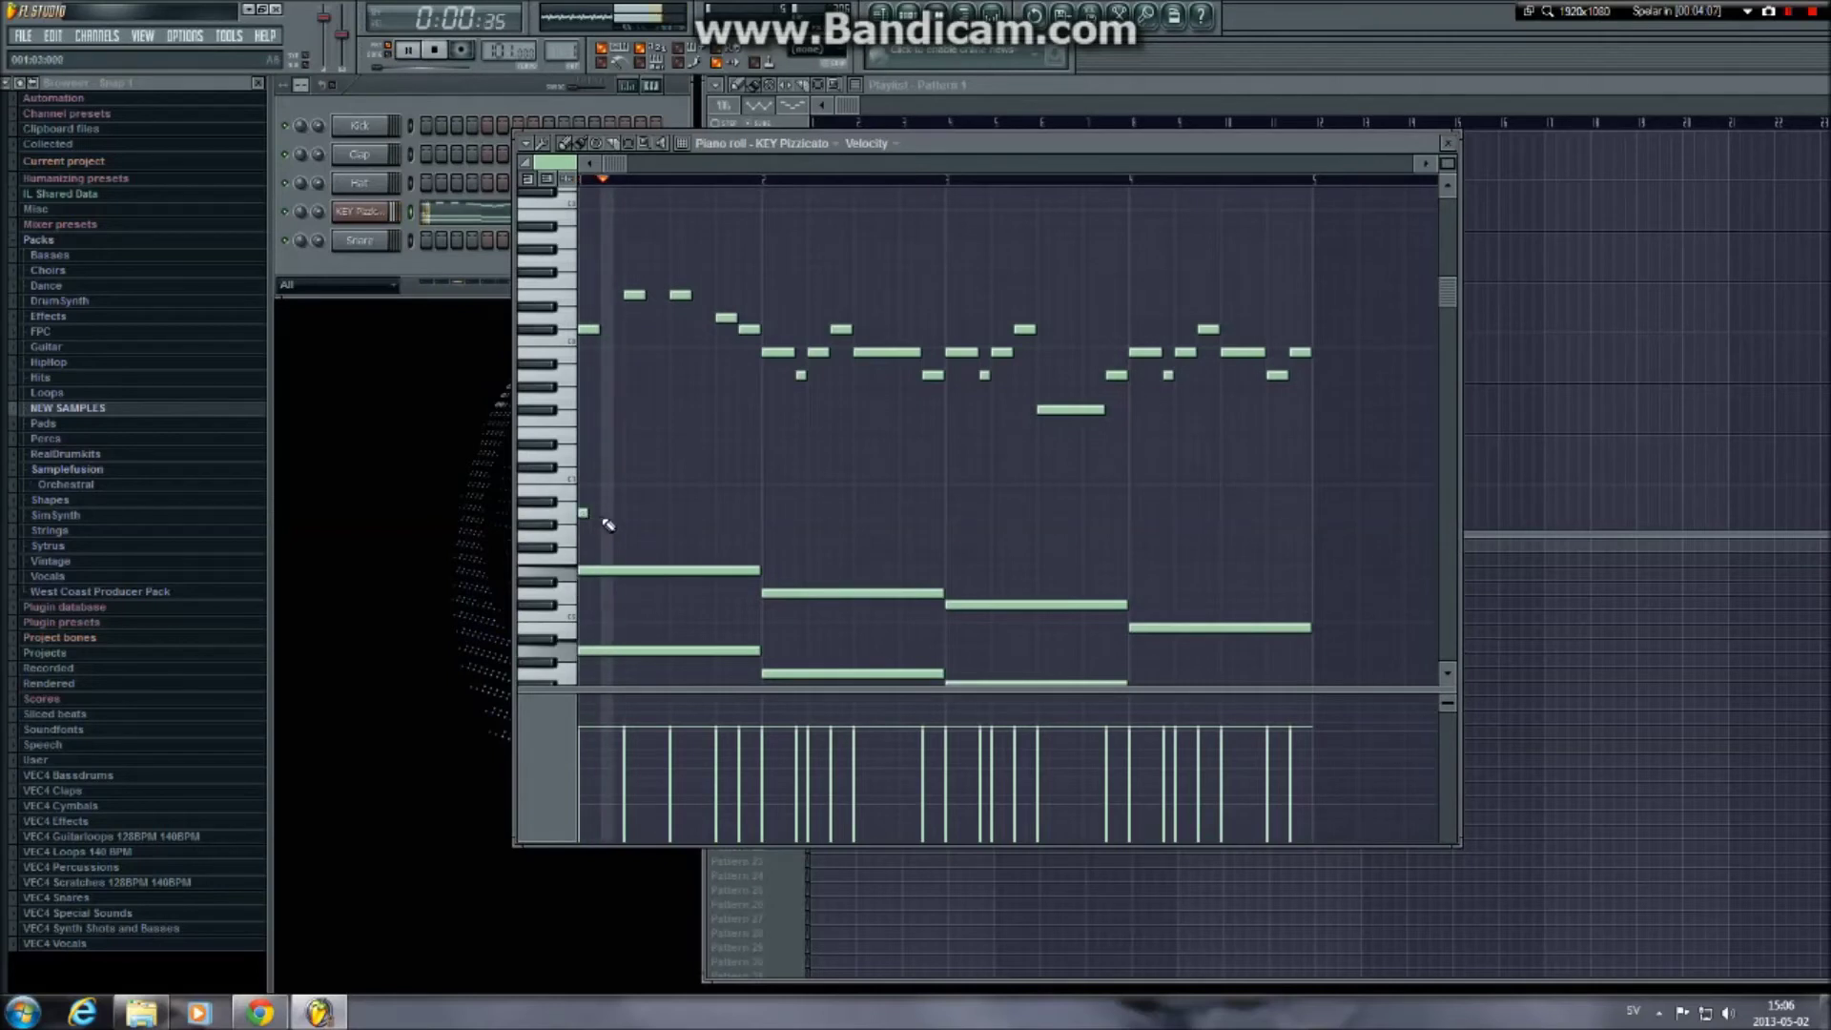
pyautogui.click(766, 537)
pyautogui.click(950, 547)
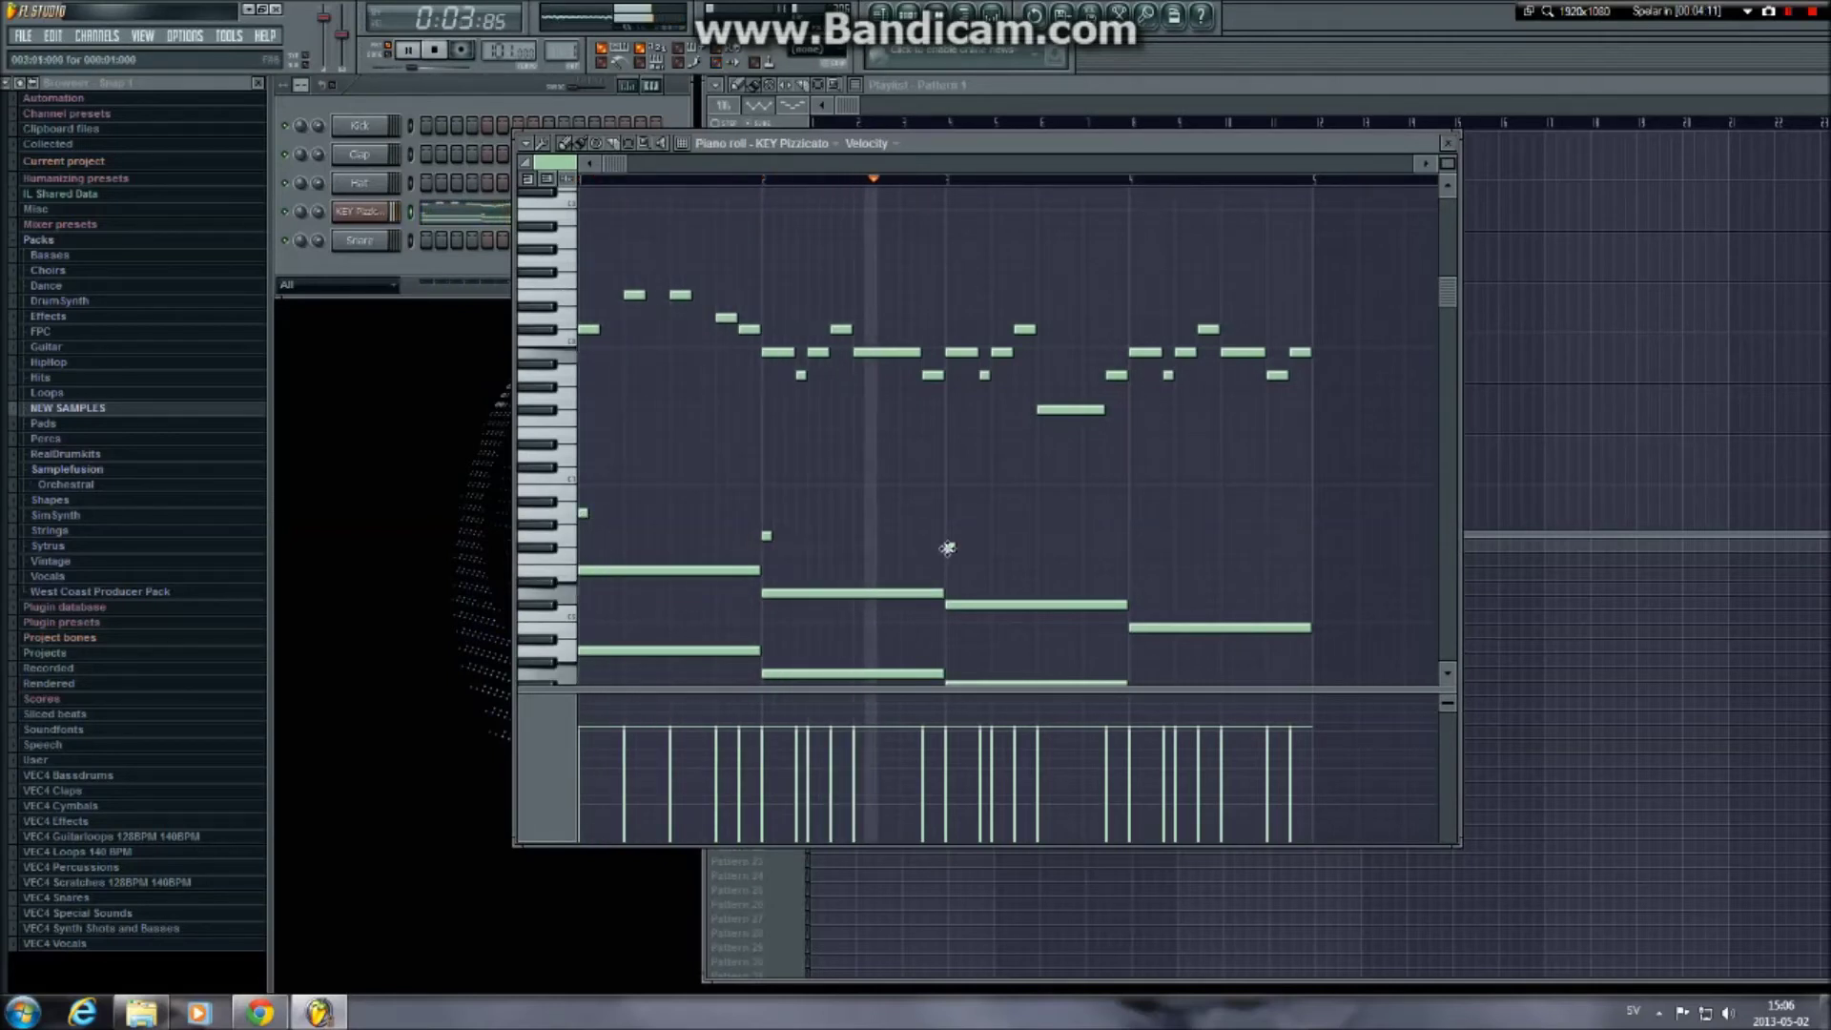
pyautogui.click(1133, 570)
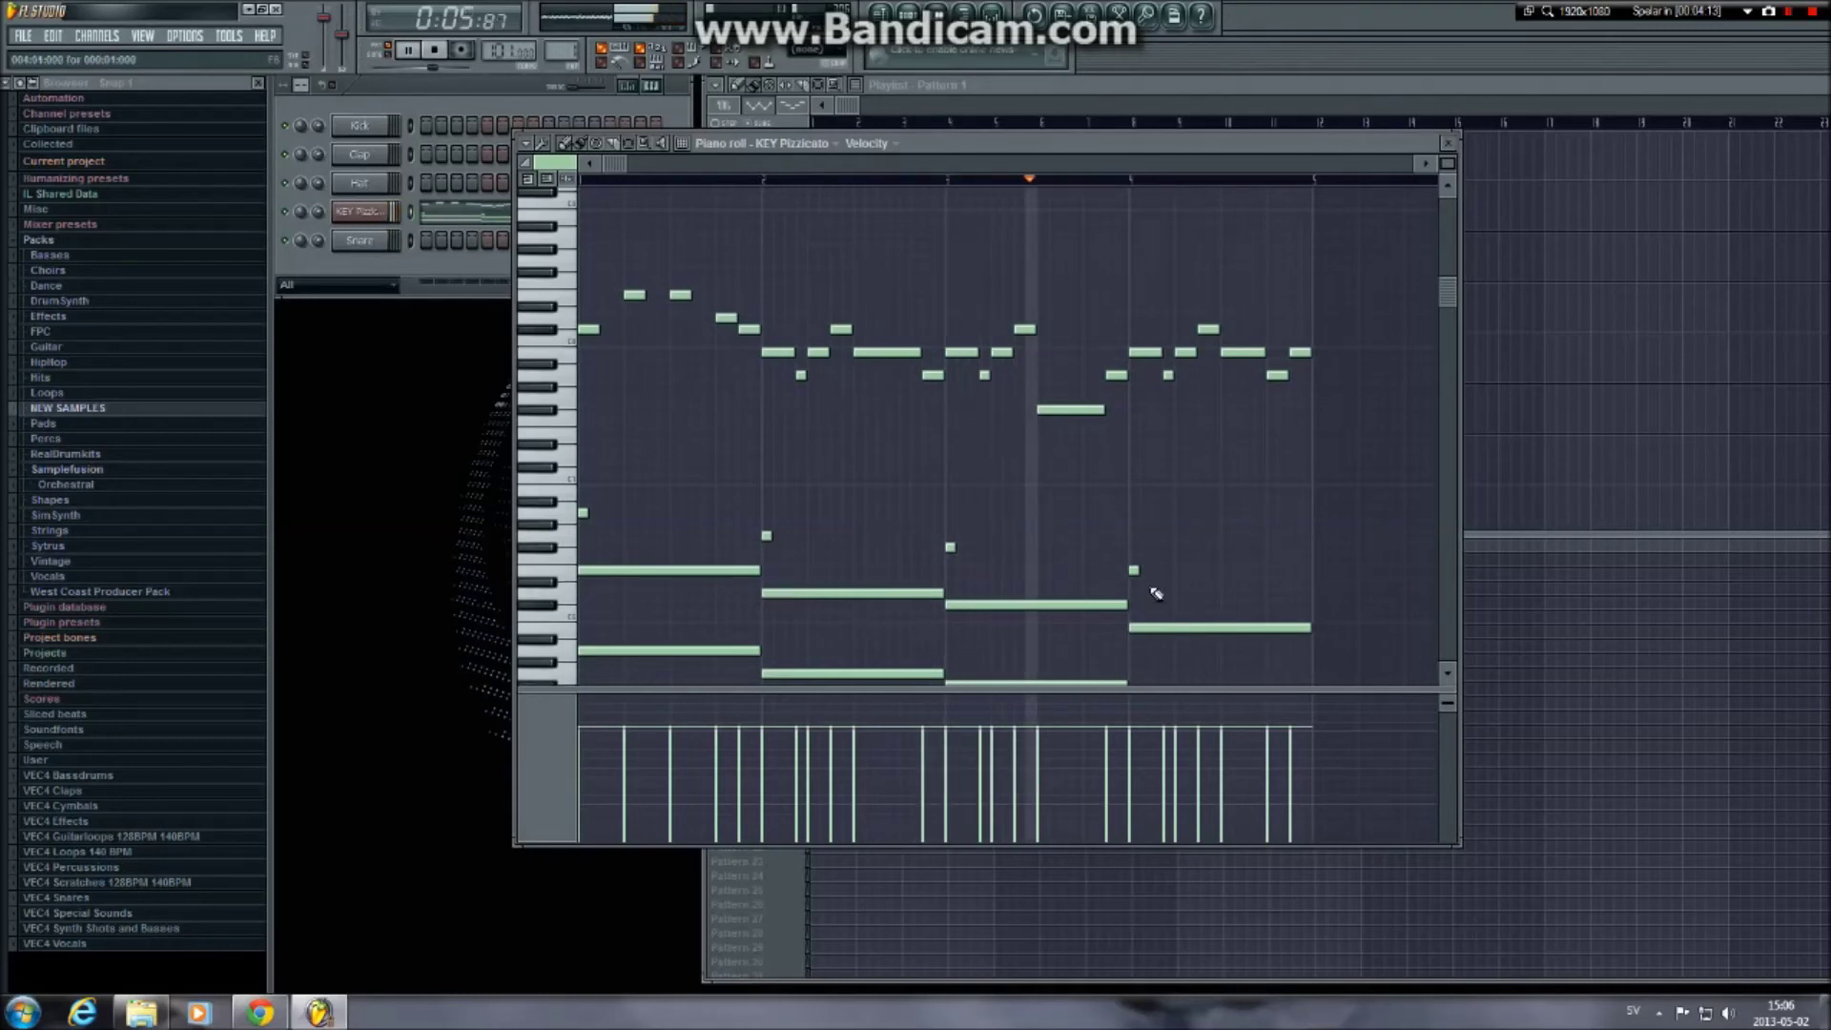
pyautogui.press('space')
# Try sixteenth background notes A and G# on beats three and four of bar 4 and play the loop
pyautogui.scroll(-1, 1183, 544)
pyautogui.click(1226, 490)
pyautogui.click(1268, 502)
pyautogui.press('space')
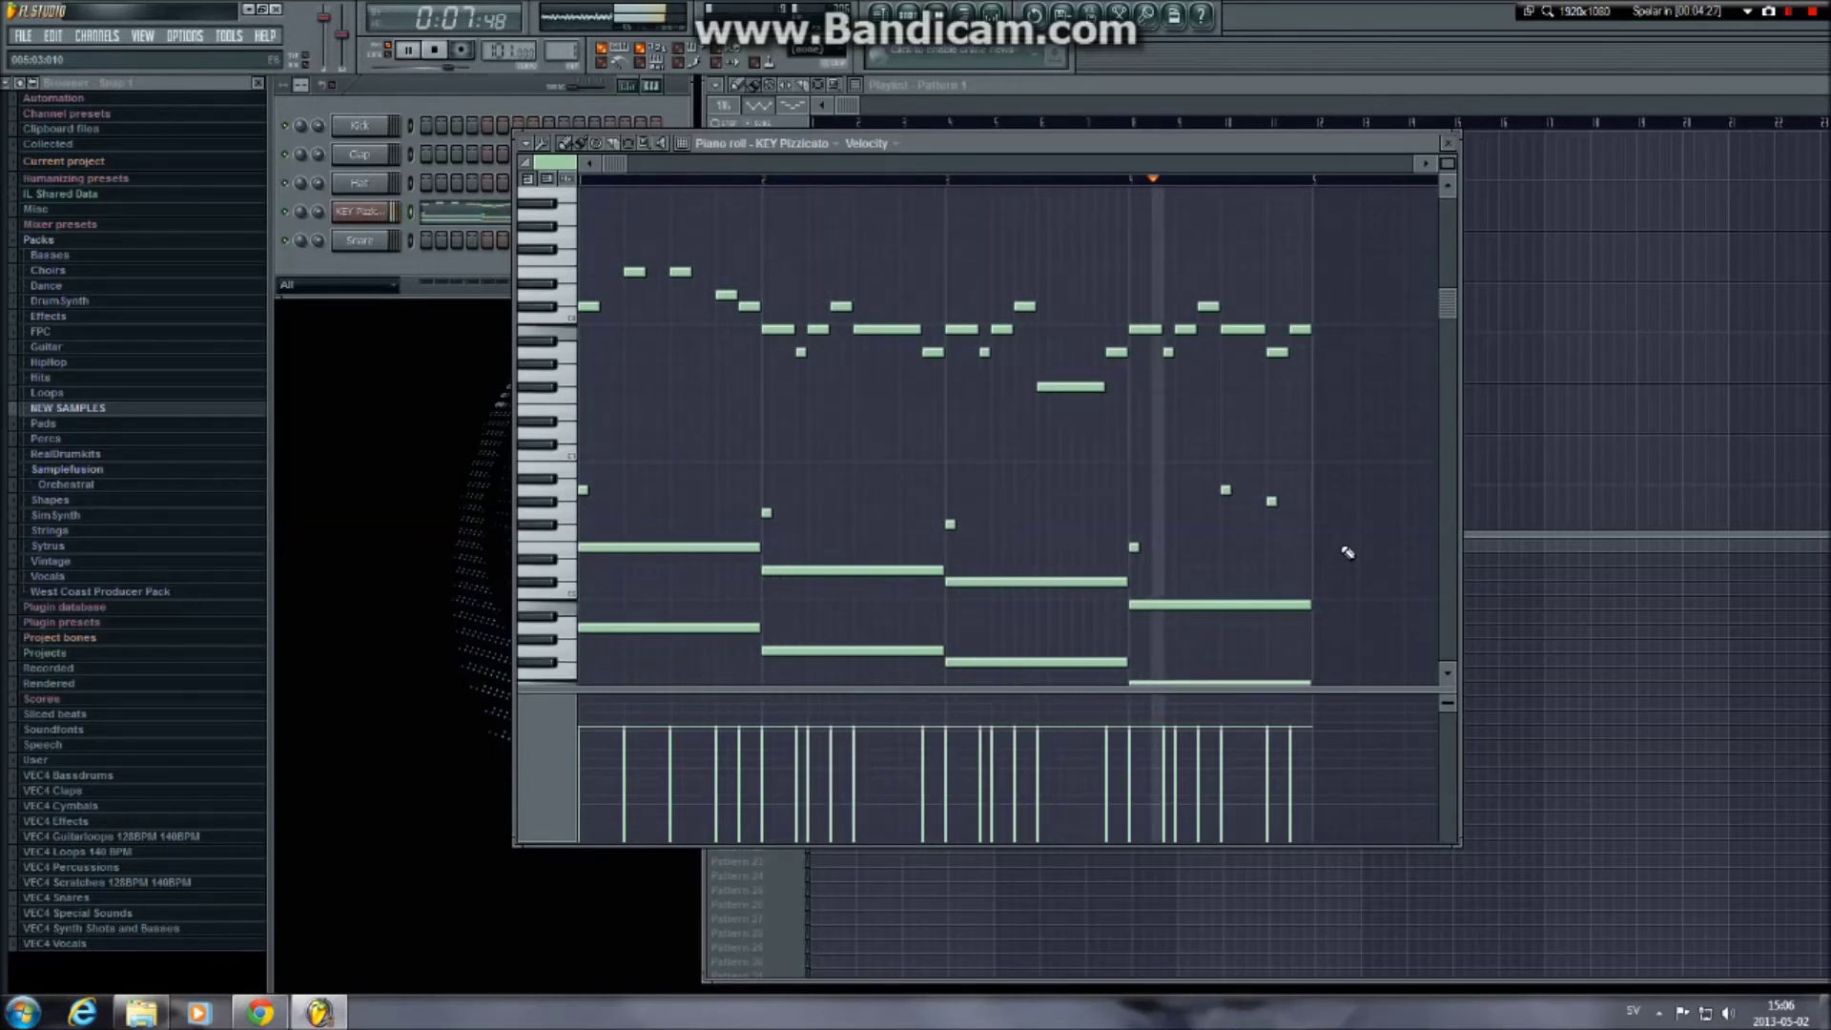
pyautogui.press('space')
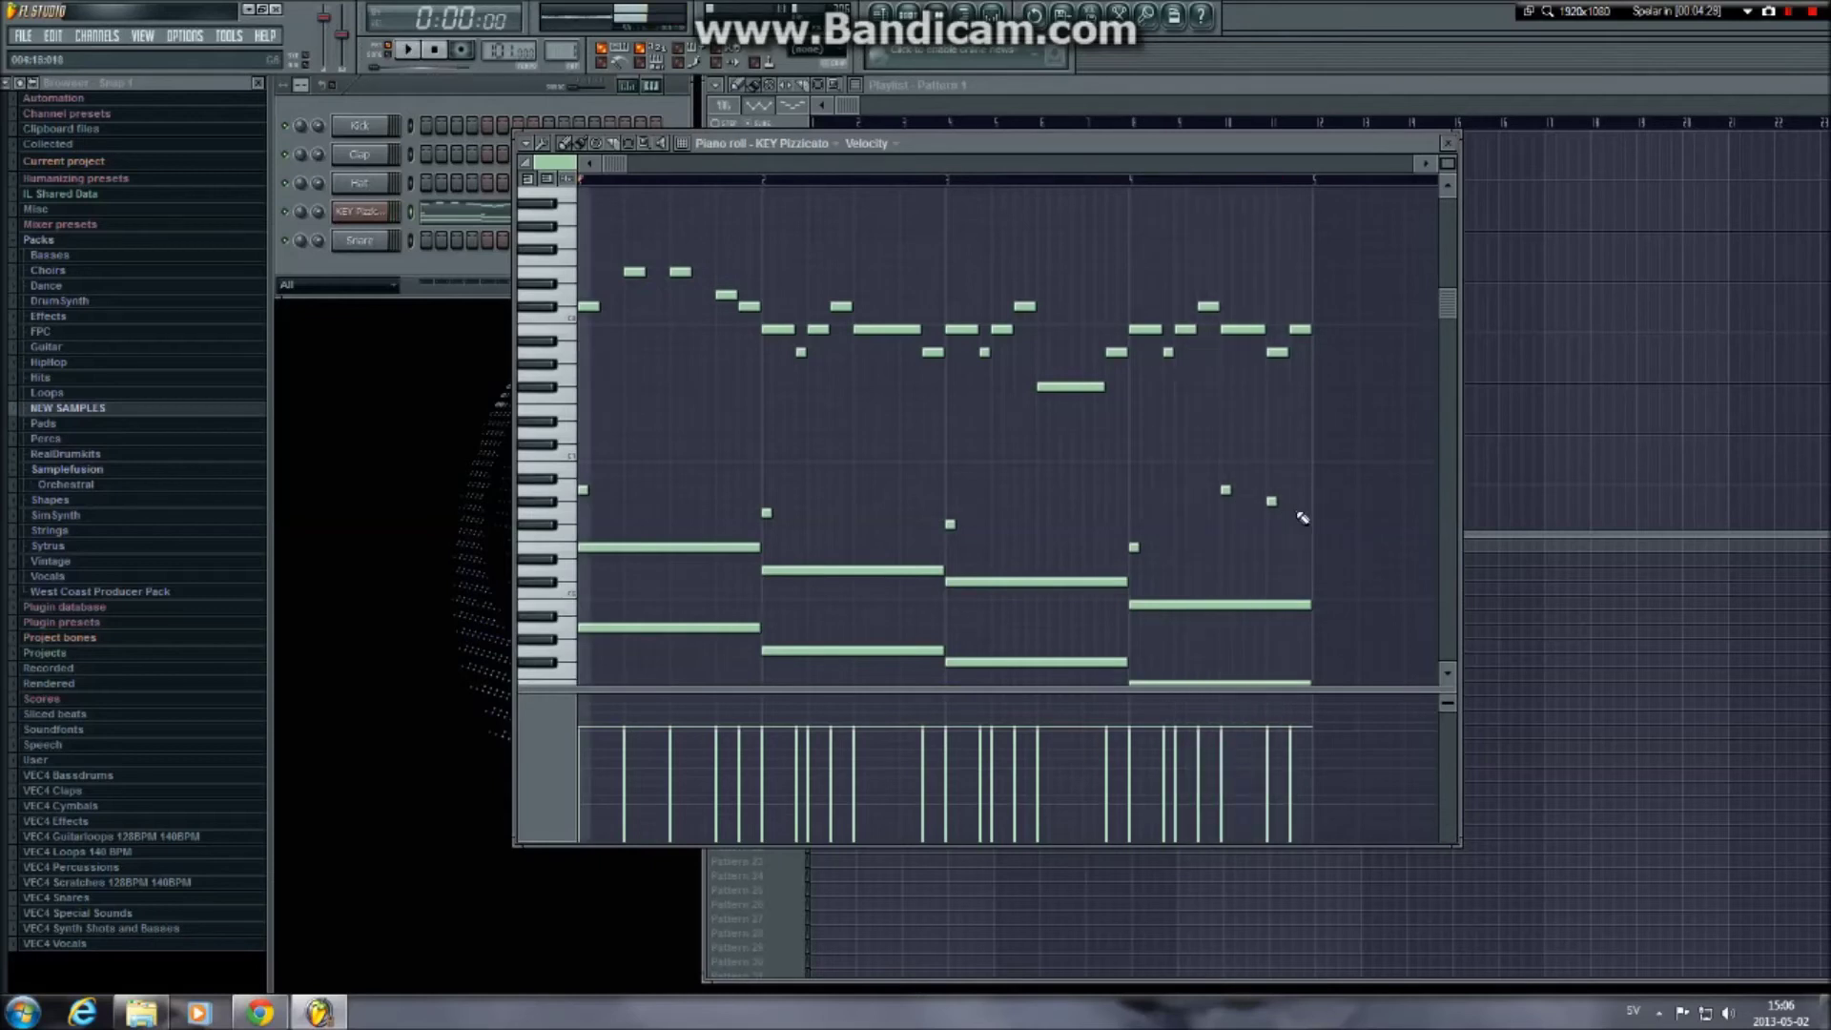
# Try raising bar 4's opening background note to G# with a G on beat two, and play the loop
pyautogui.moveTo(1133, 546); pyautogui.dragTo(1134, 489)
pyautogui.moveTo(1133, 490); pyautogui.dragTo(1134, 502)
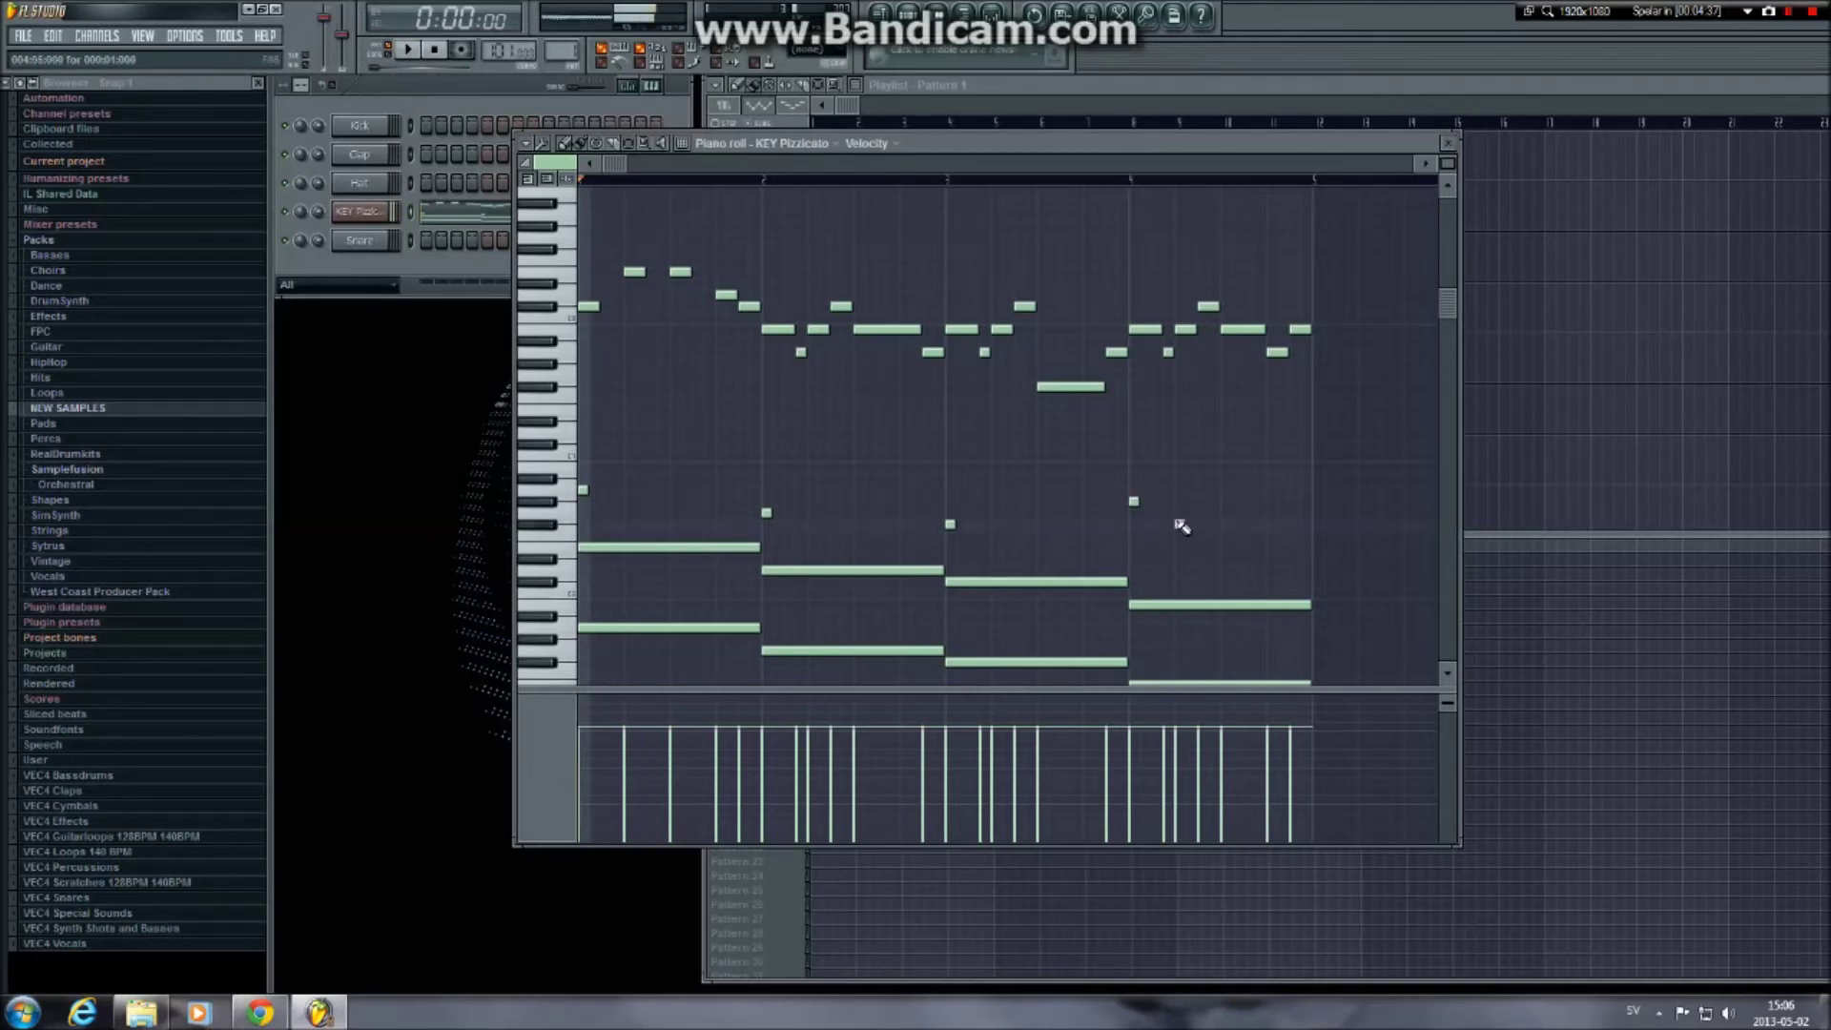
pyautogui.click(1180, 514)
pyautogui.press('space')
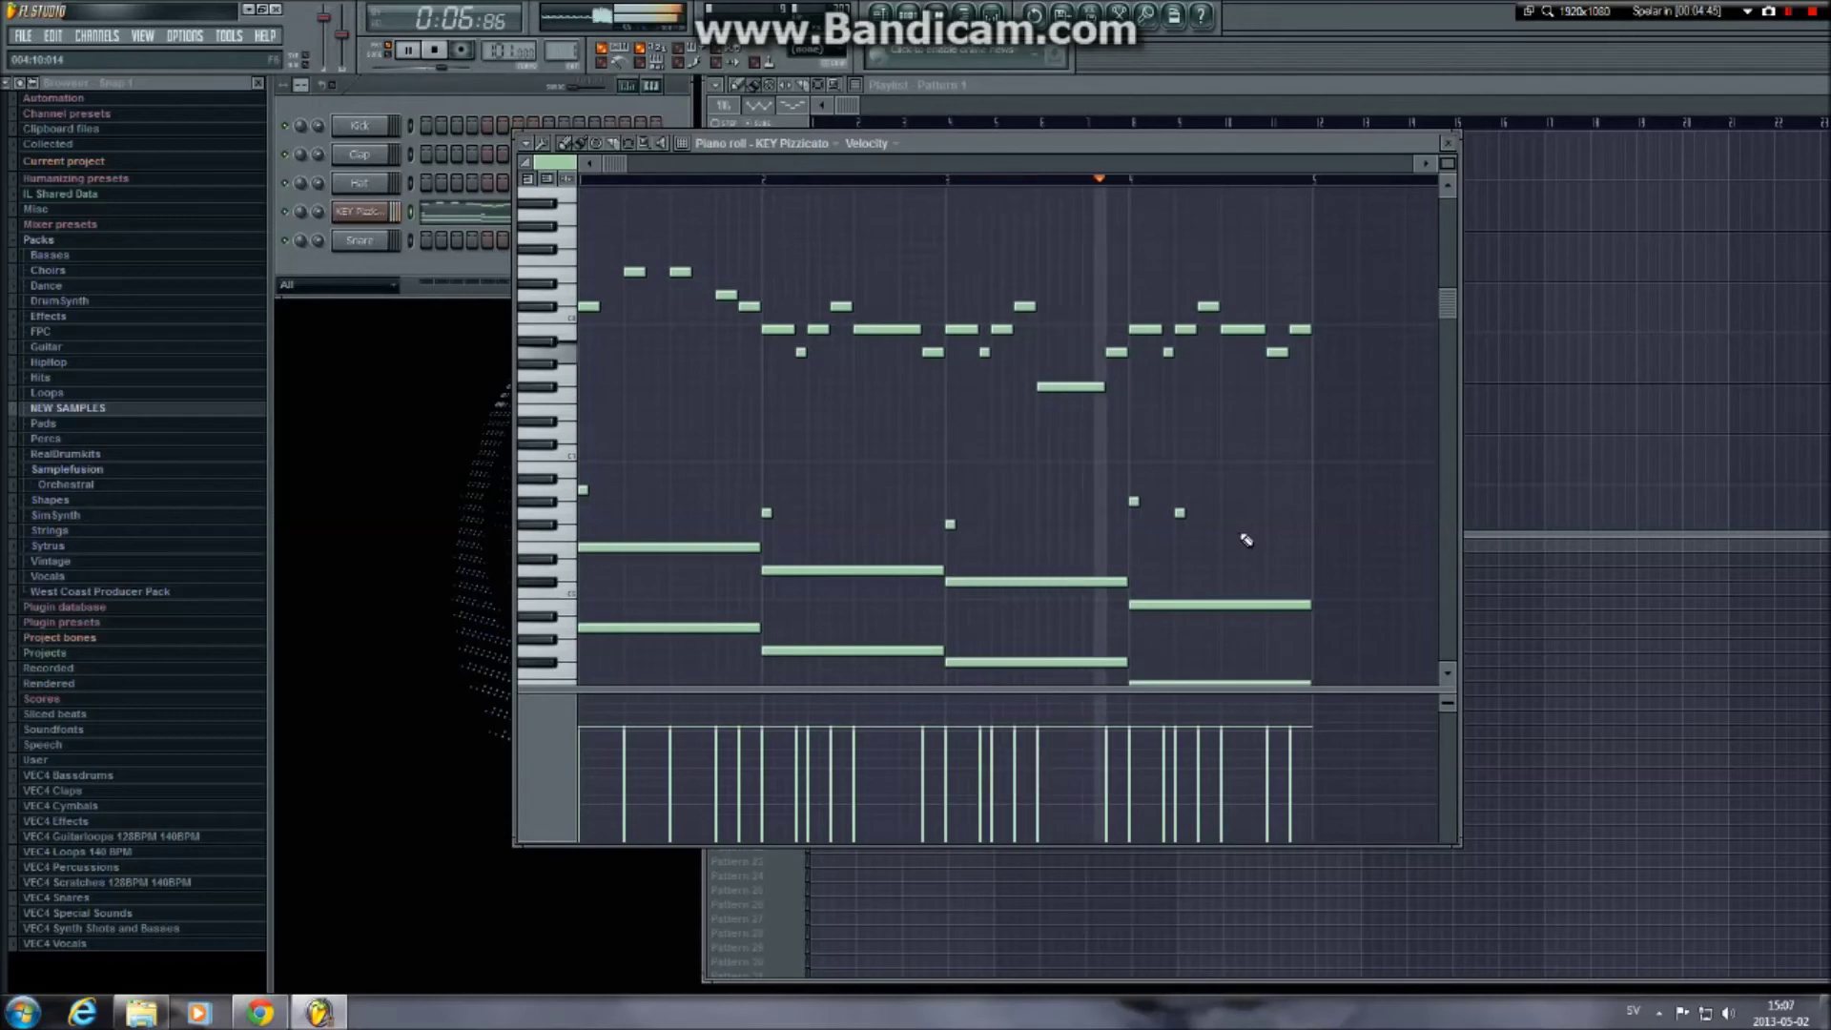
pyautogui.press('space')
# Set bar 4's opening background note to A, remove the G, add a sixteenth G# on beat three, and play the loop
pyautogui.moveTo(1181, 516); pyautogui.dragTo(1133, 489)
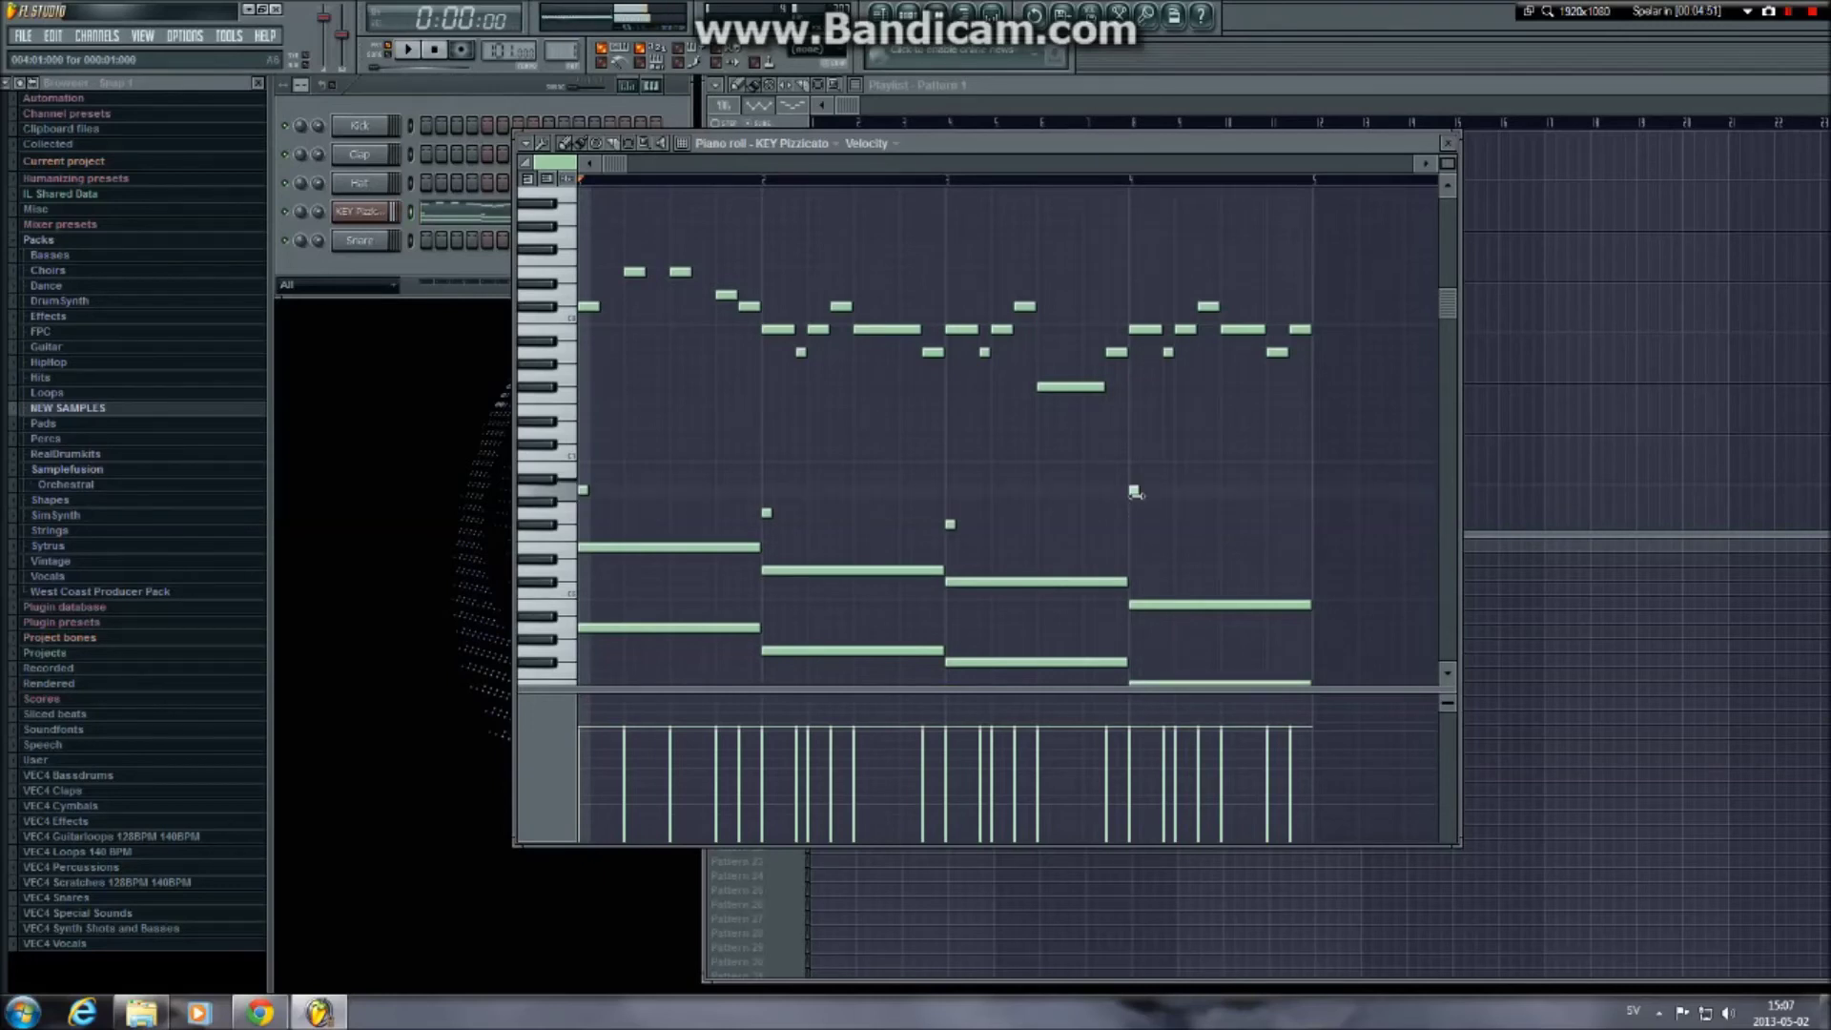
pyautogui.click(1225, 501)
pyautogui.press('space')
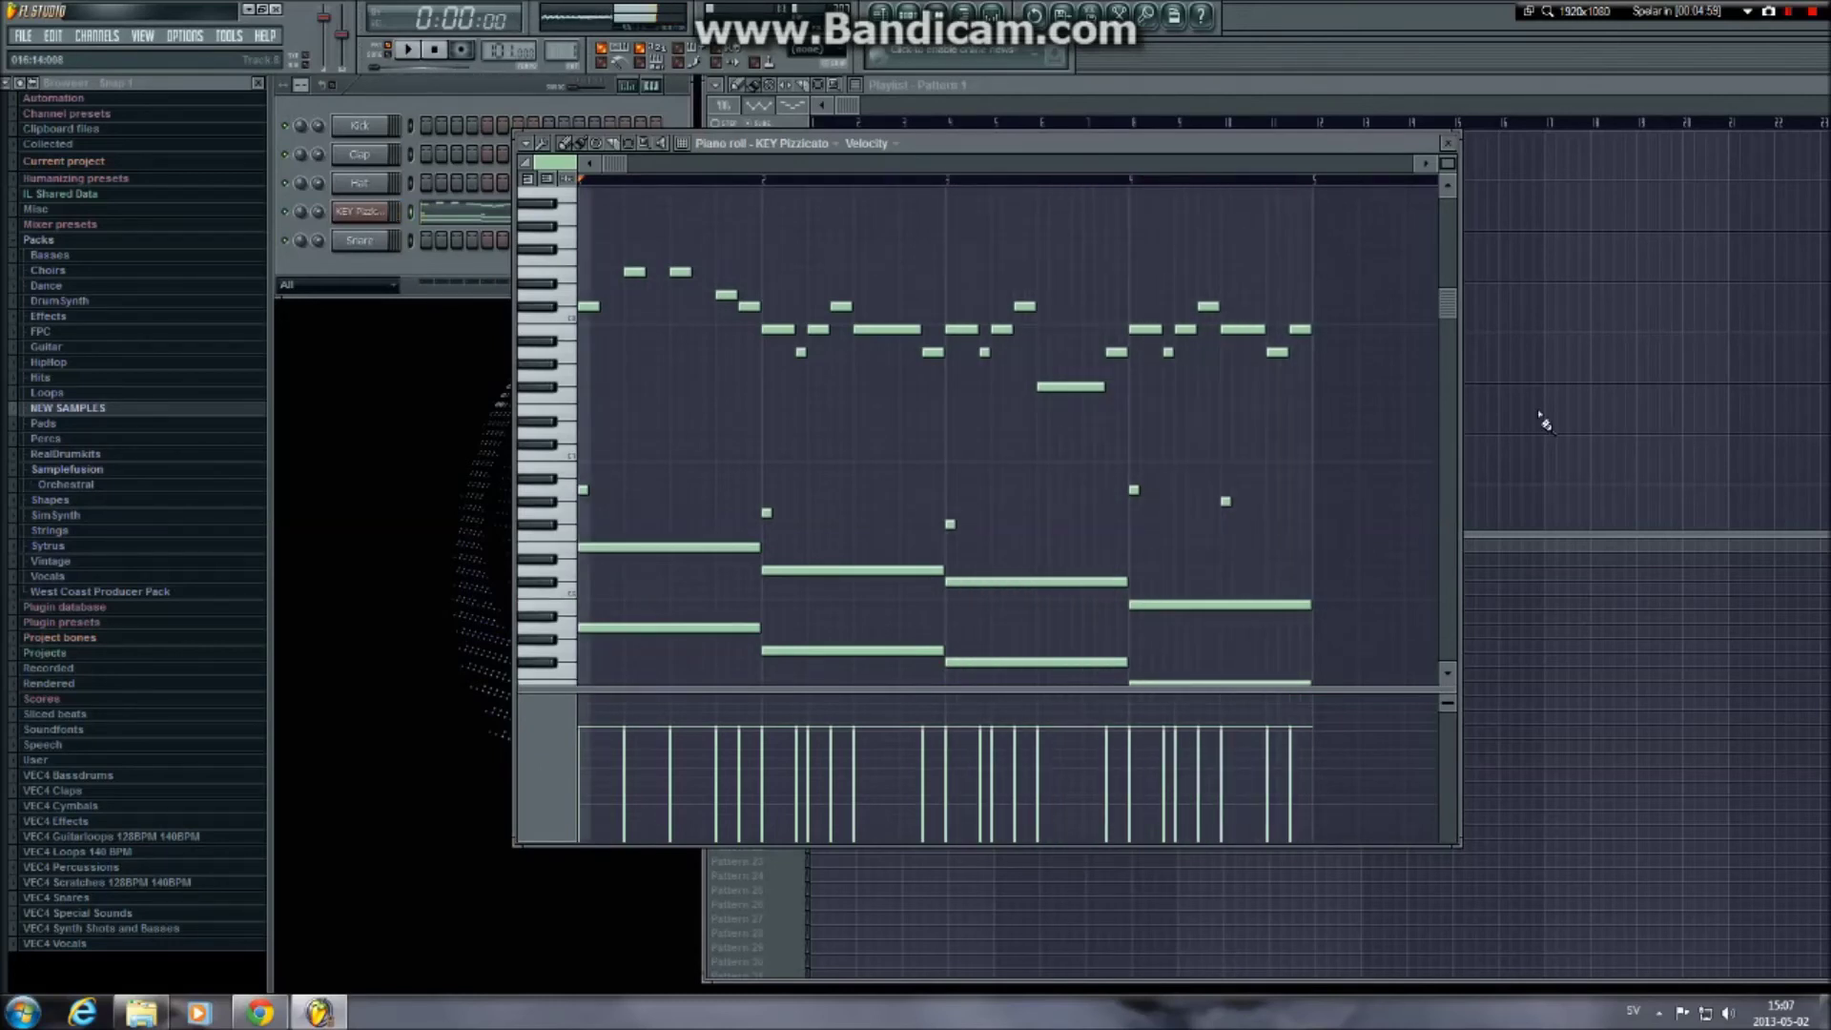
pyautogui.press('space')
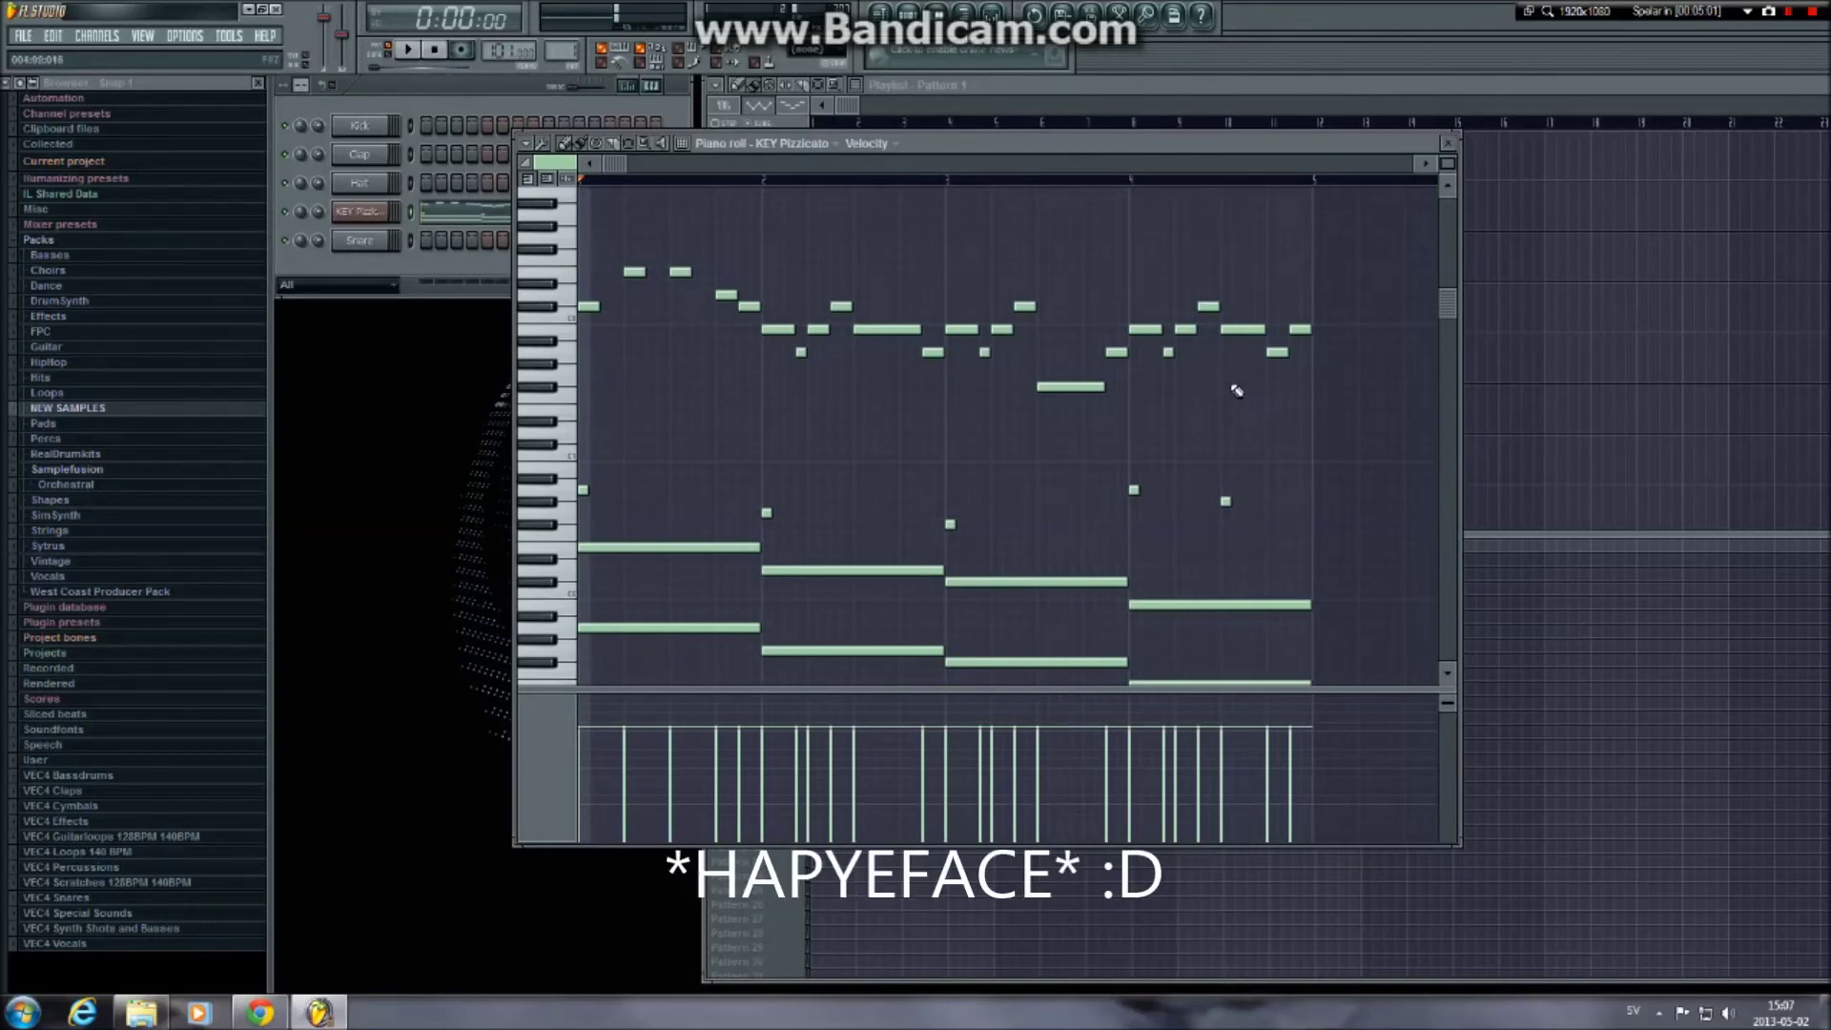
pyautogui.moveTo(1447, 312)
pyautogui.mouseDown()
pyautogui.moveTo(1457, 290)
pyautogui.moveTo(1471, 331)
pyautogui.moveTo(1457, 273)
pyautogui.moveTo(1466, 318)
pyautogui.mouseUp()
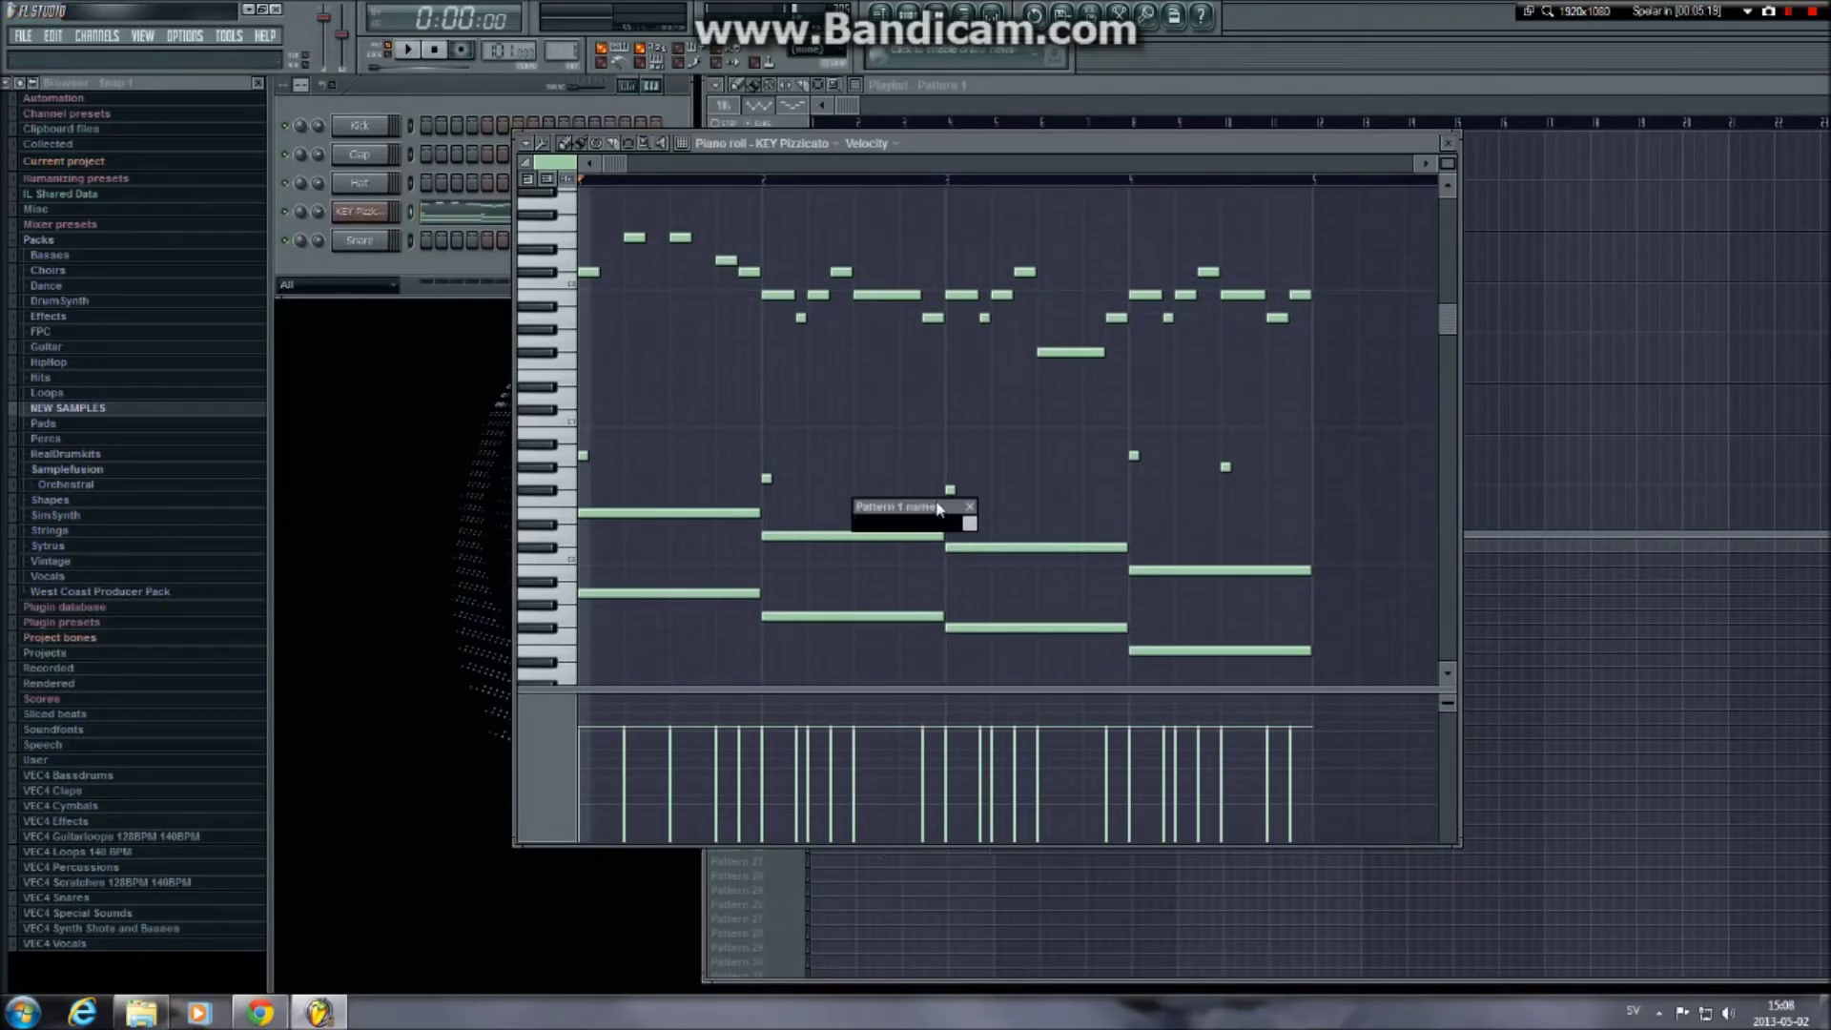
pyautogui.click(968, 507)
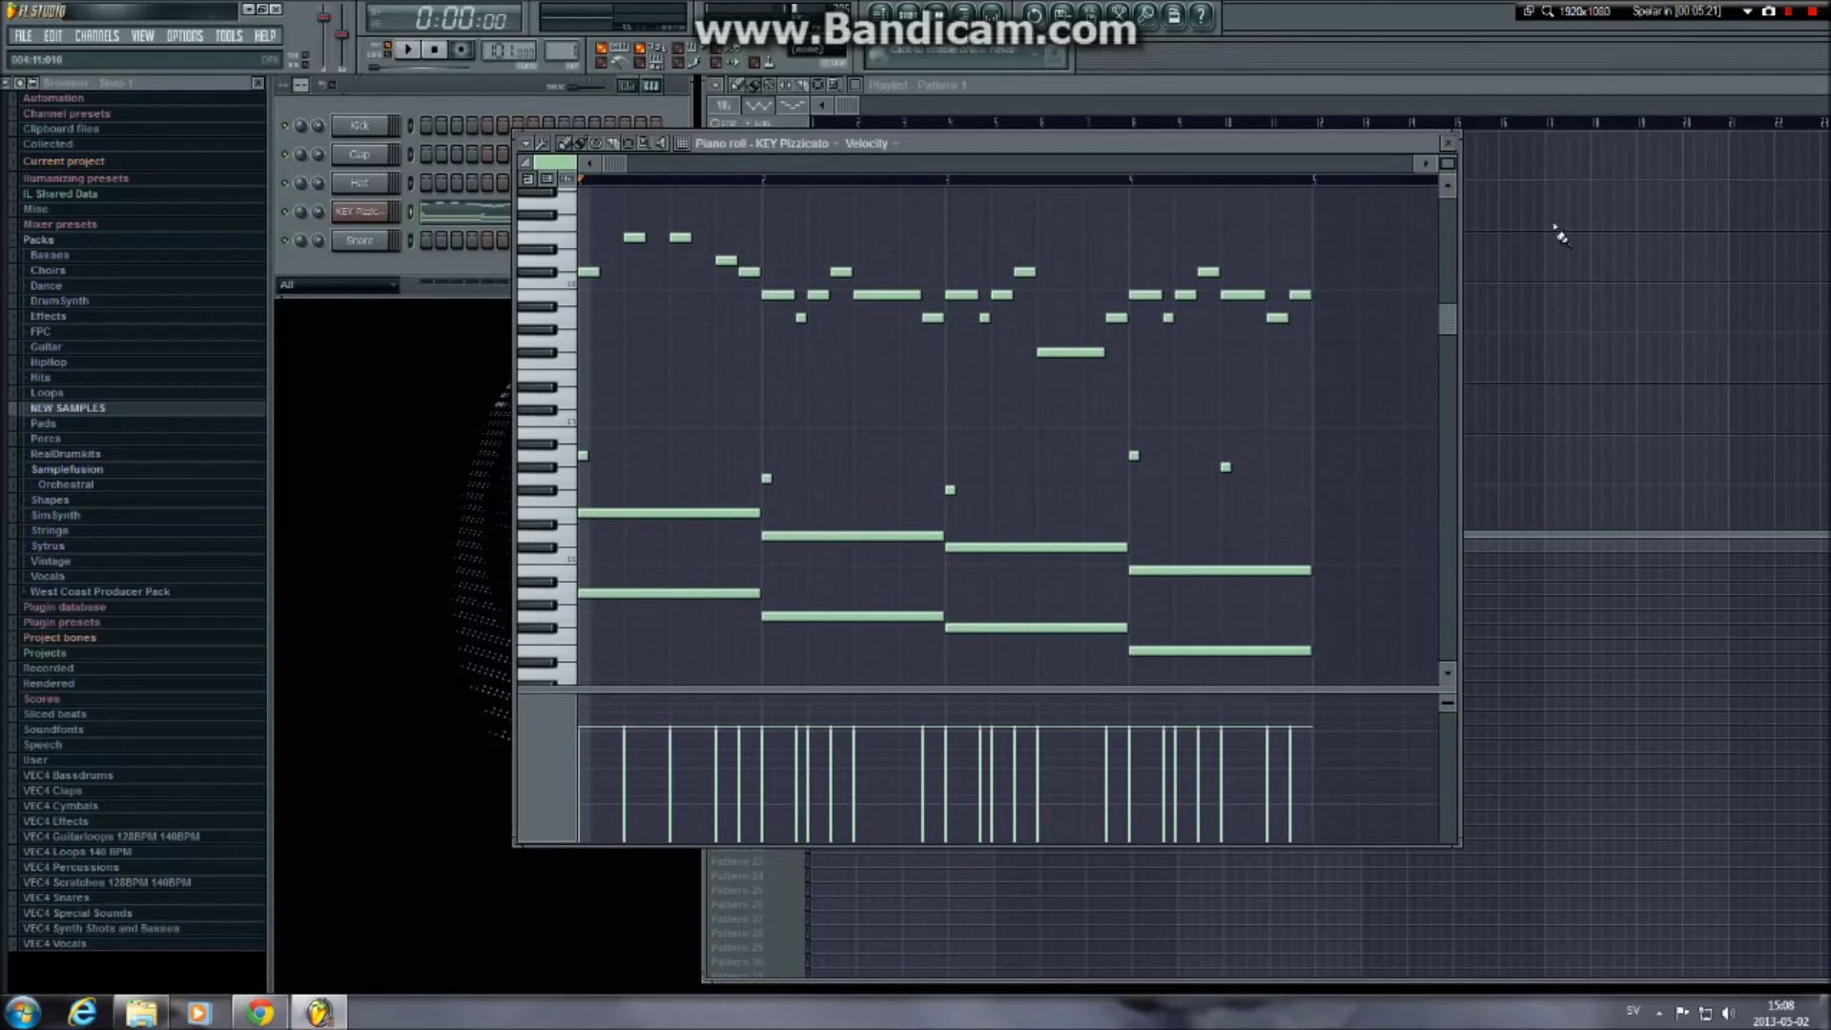
pyautogui.moveTo(1445, 324)
pyautogui.mouseDown()
pyautogui.moveTo(1446, 303)
pyautogui.moveTo(1456, 340)
pyautogui.moveTo(1457, 323)
pyautogui.mouseUp()
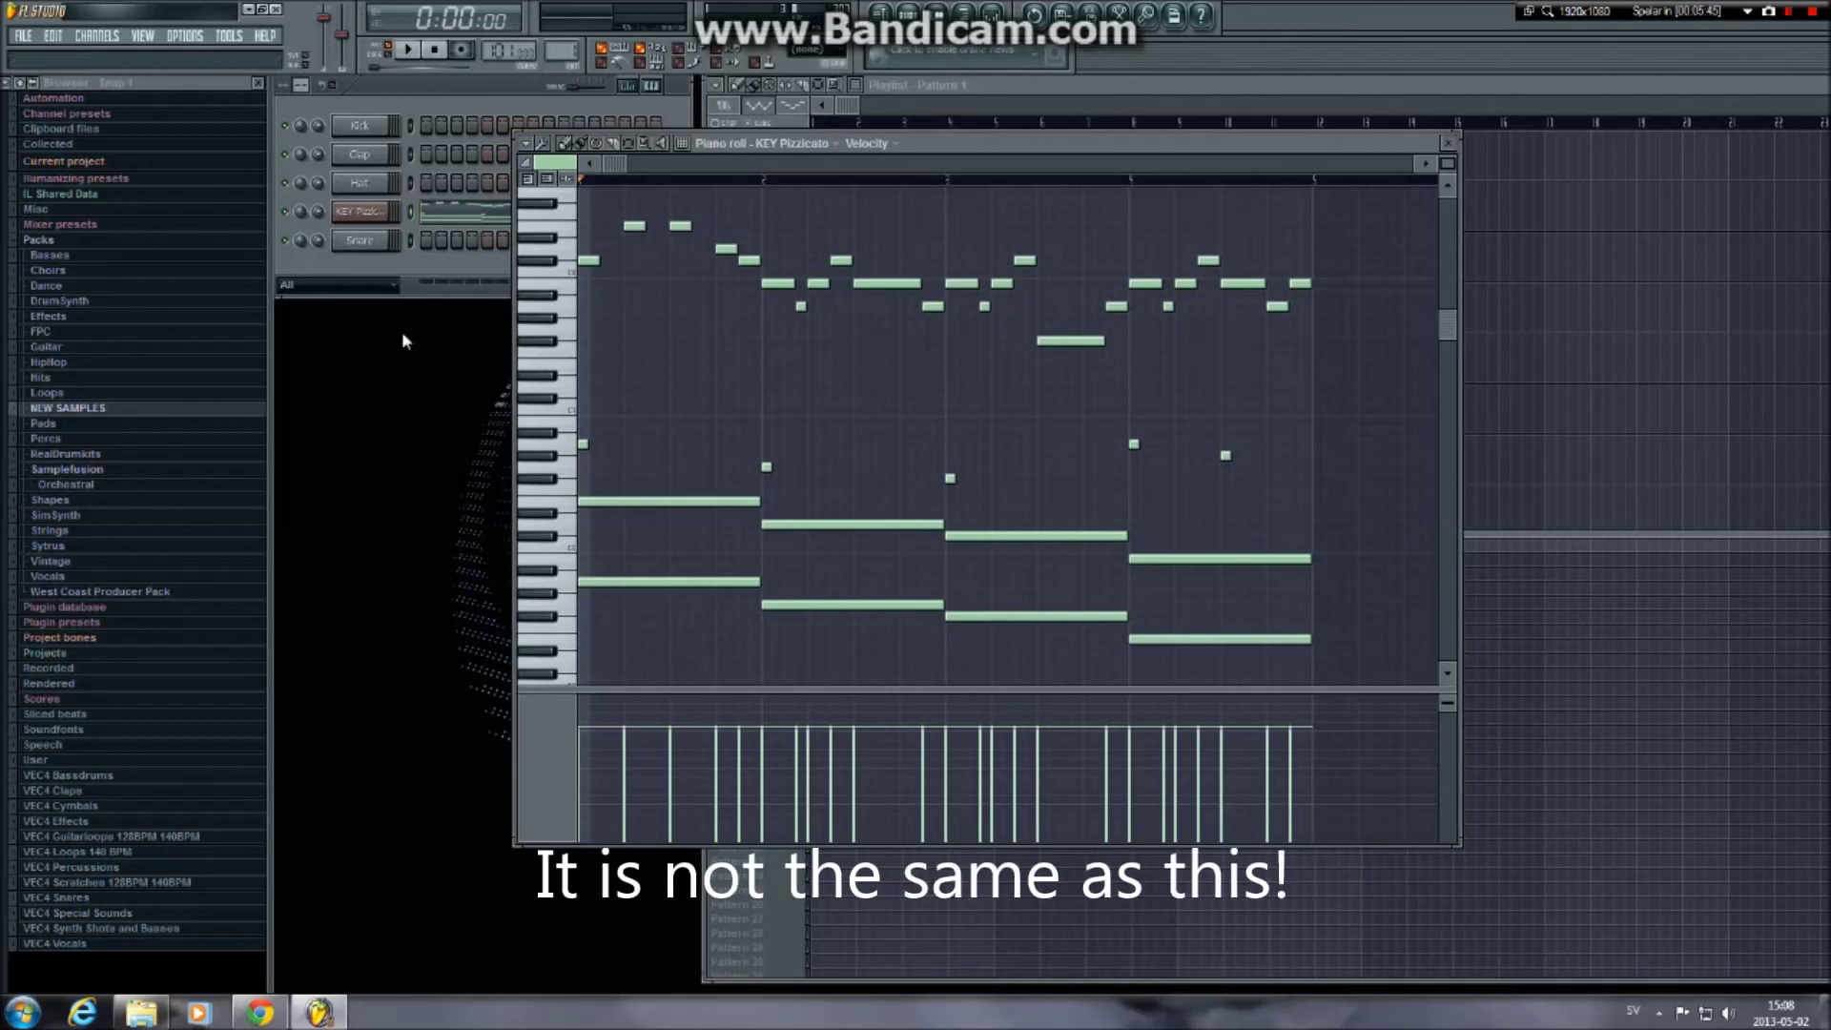
pyautogui.moveTo(968, 145); pyautogui.dragTo(901, 131)
pyautogui.moveTo(1427, 318)
pyautogui.mouseDown()
pyautogui.moveTo(1428, 334)
pyautogui.moveTo(1427, 318)
pyautogui.mouseUp()
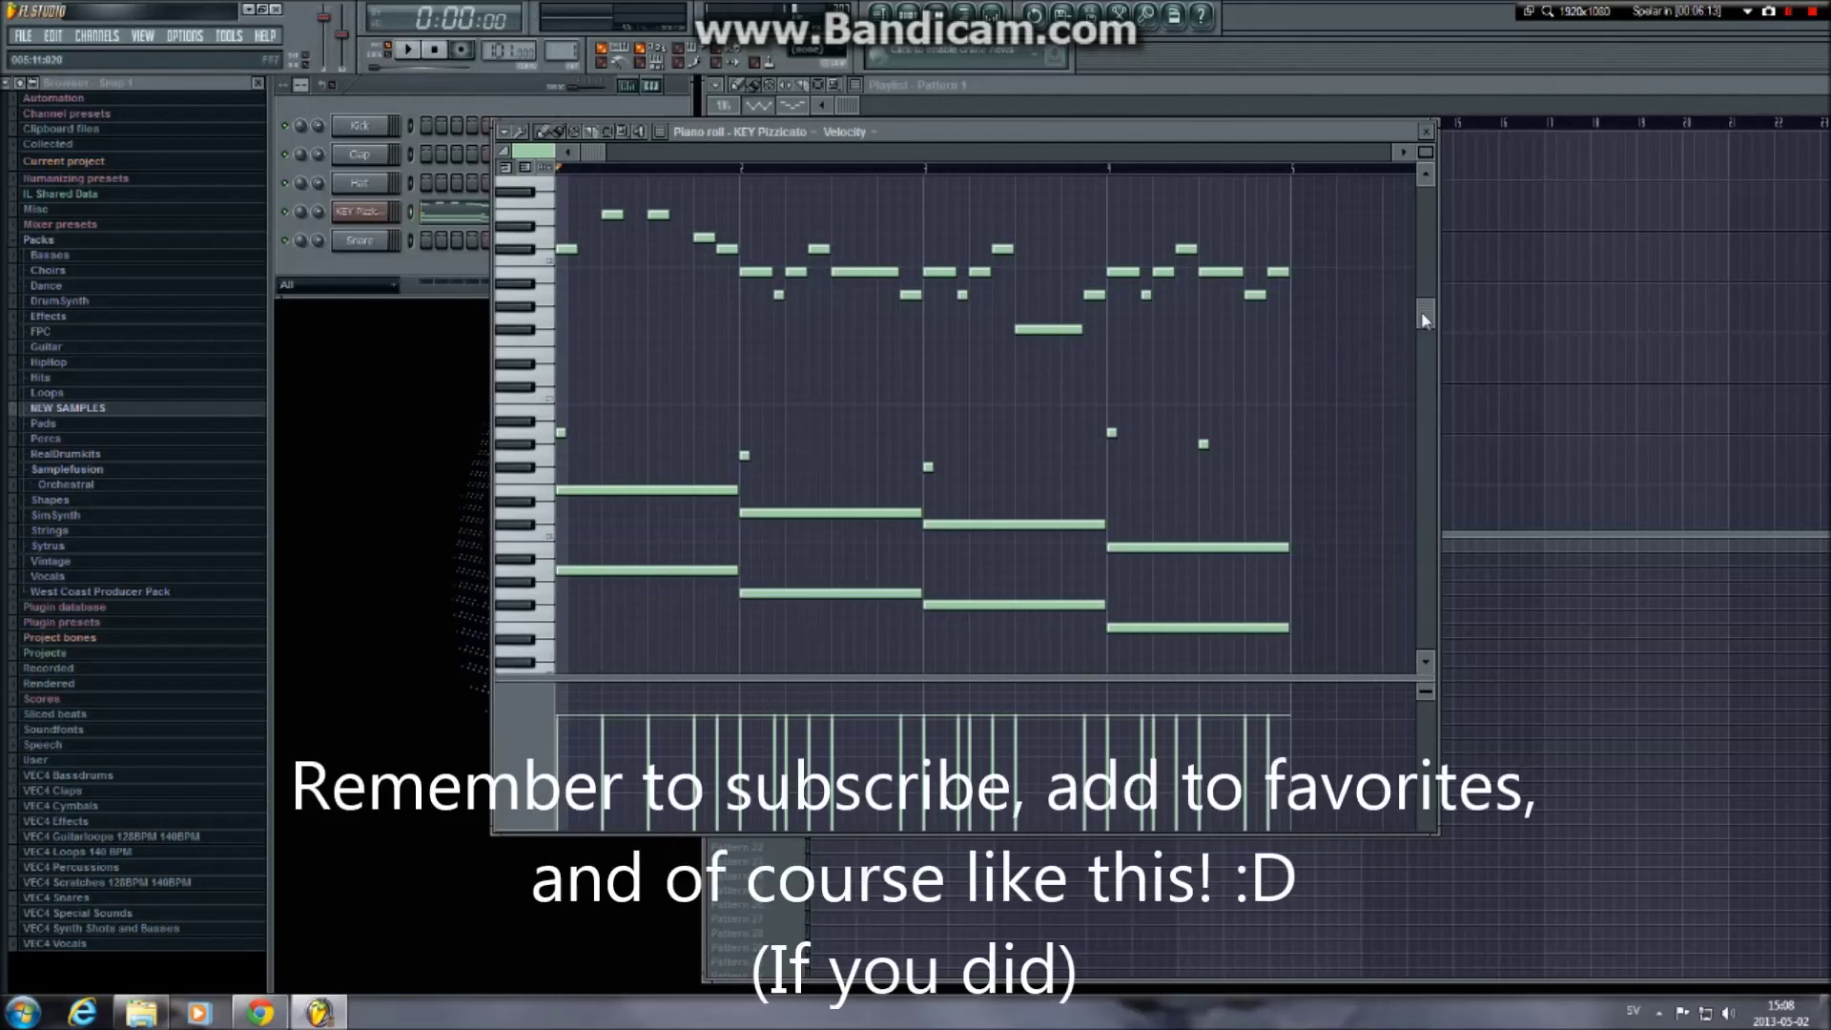
pyautogui.moveTo(1421, 307)
pyautogui.mouseDown()
pyautogui.moveTo(1421, 263)
pyautogui.moveTo(1422, 287)
pyautogui.mouseUp()
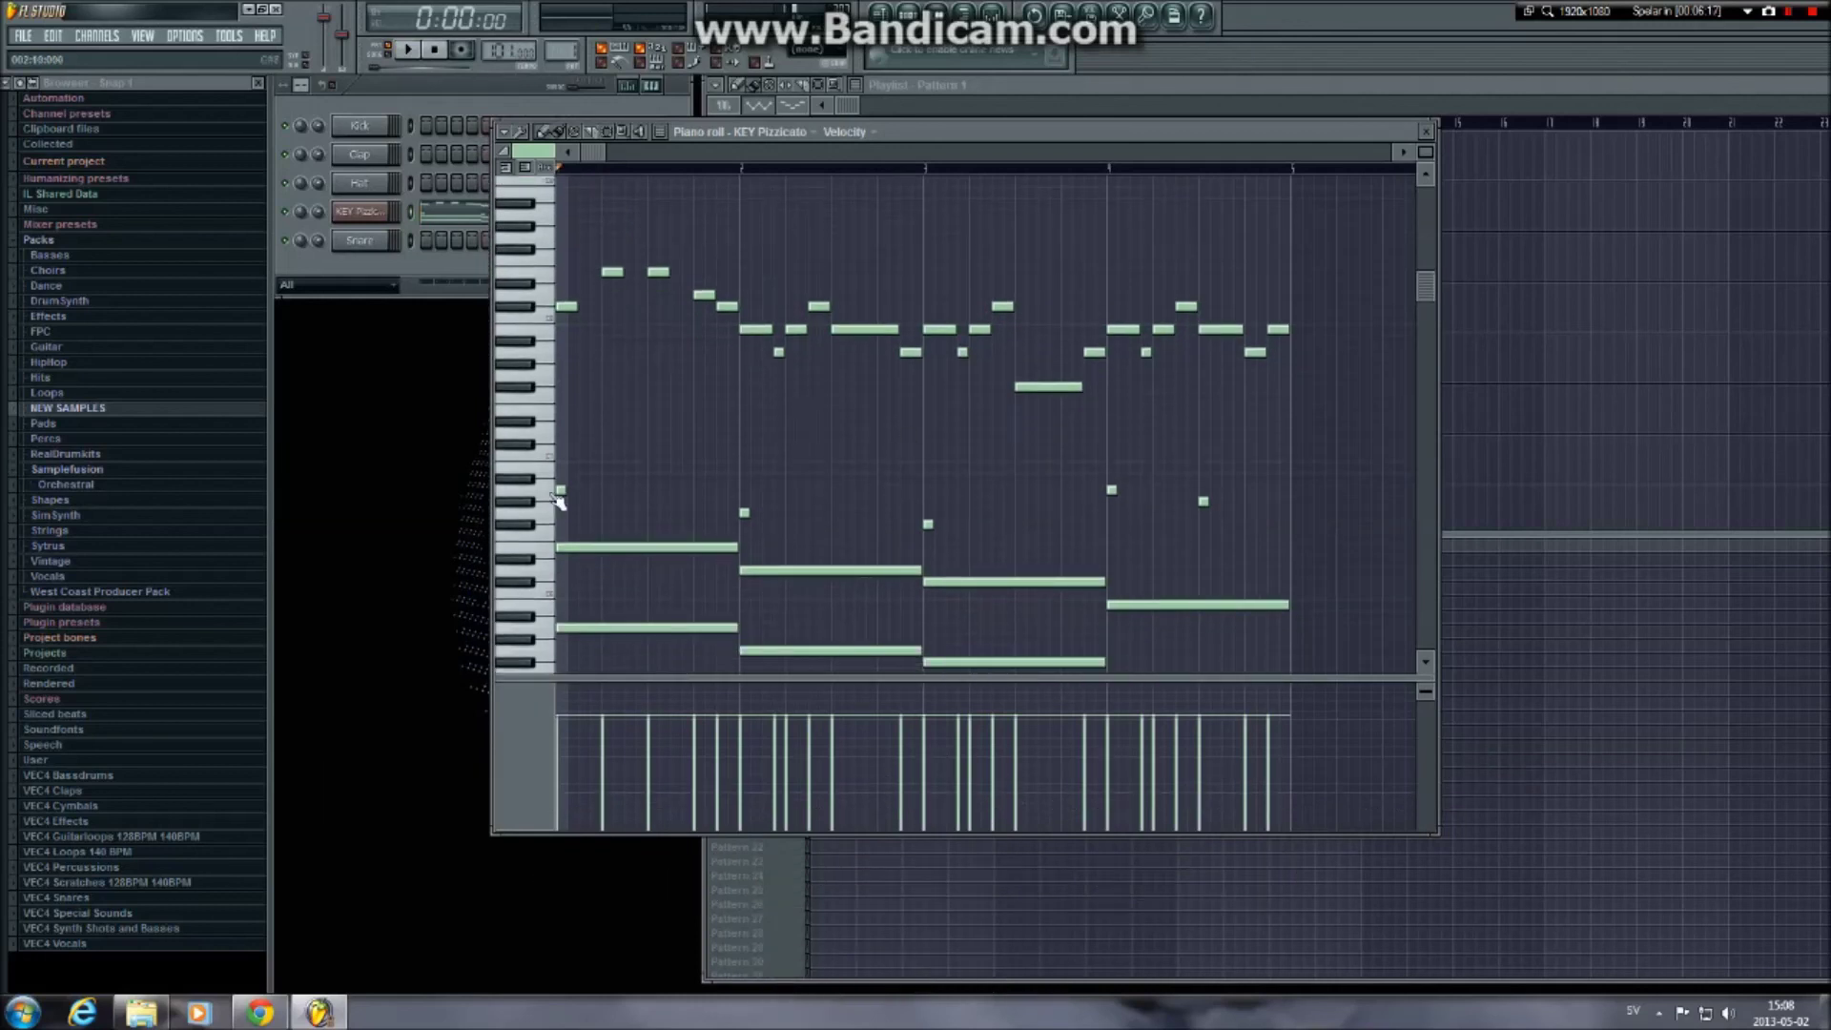